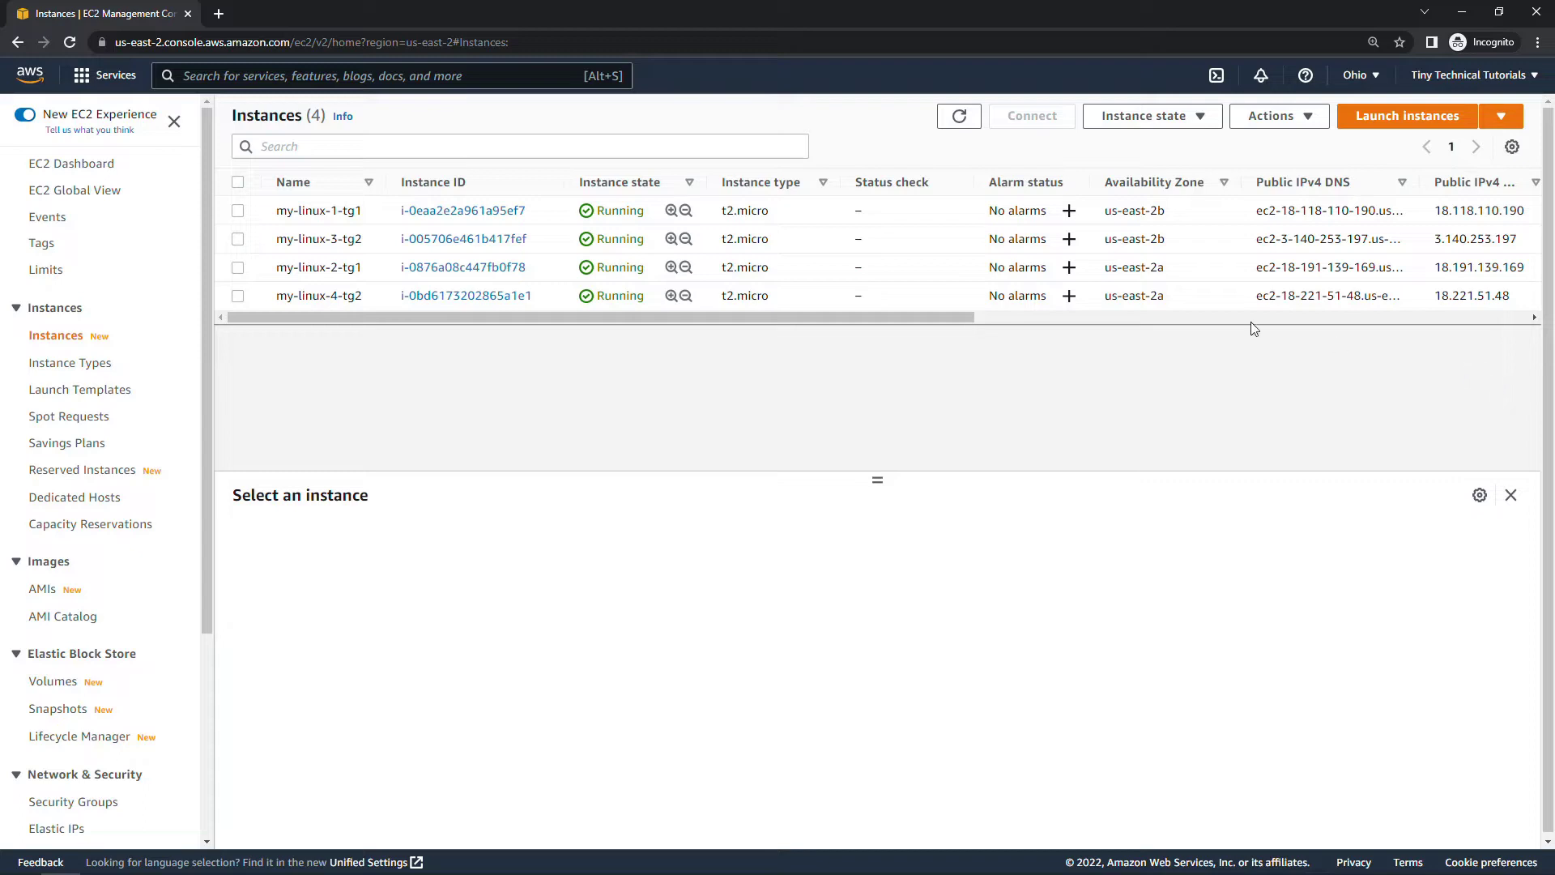
Load my-linux-1-tg1's public IPv4 address in a new tab to see the Target Group 1 page
left_click(238, 210)
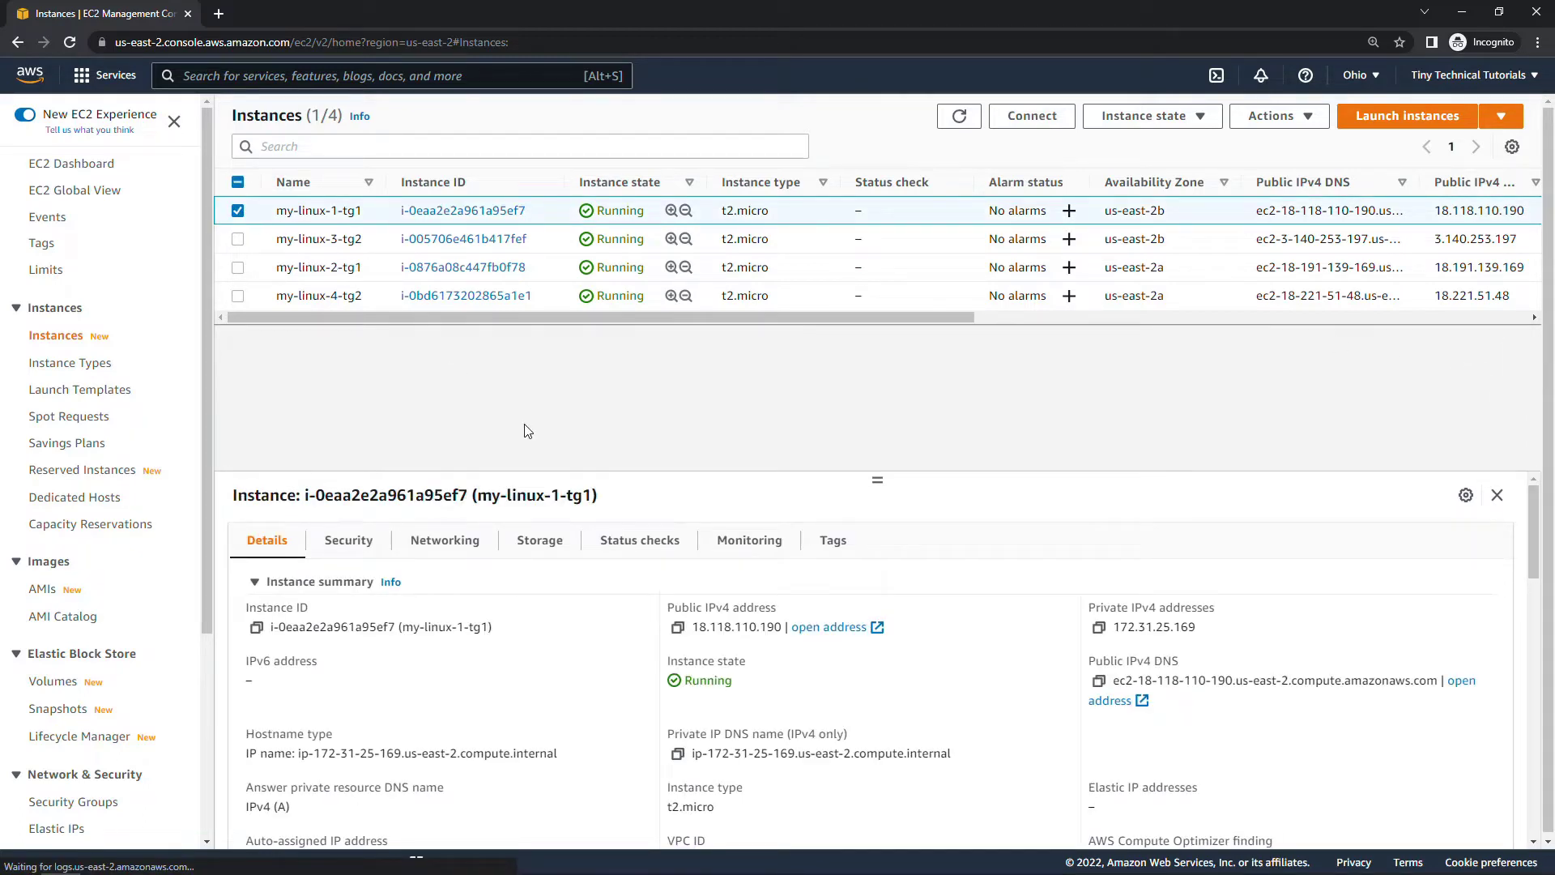
left_click(677, 628)
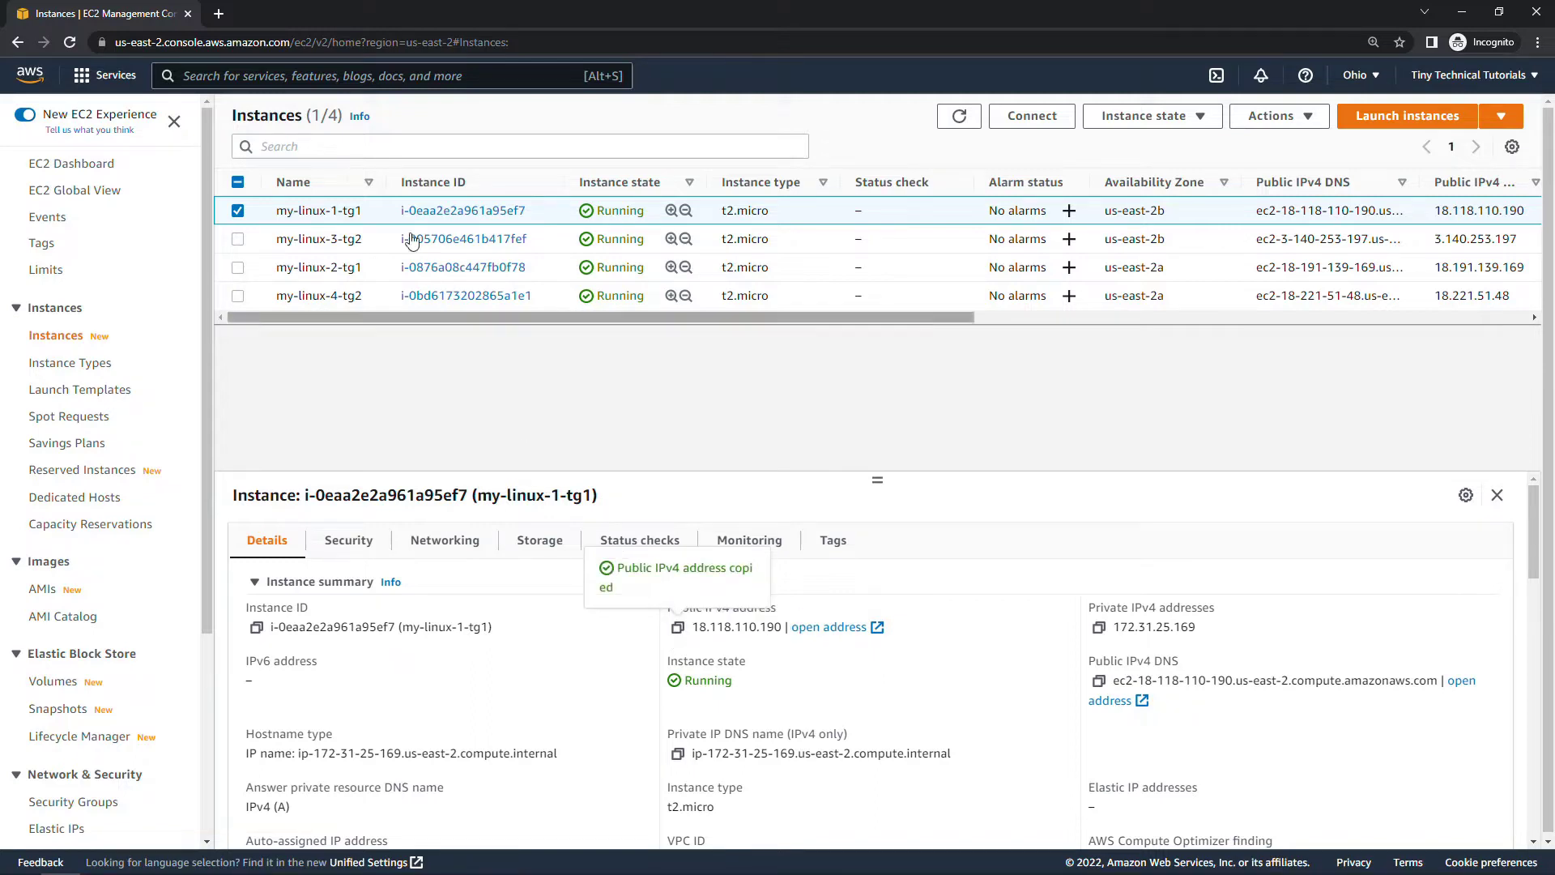
left_click(218, 13)
key("ctrl+v")
key("Return")
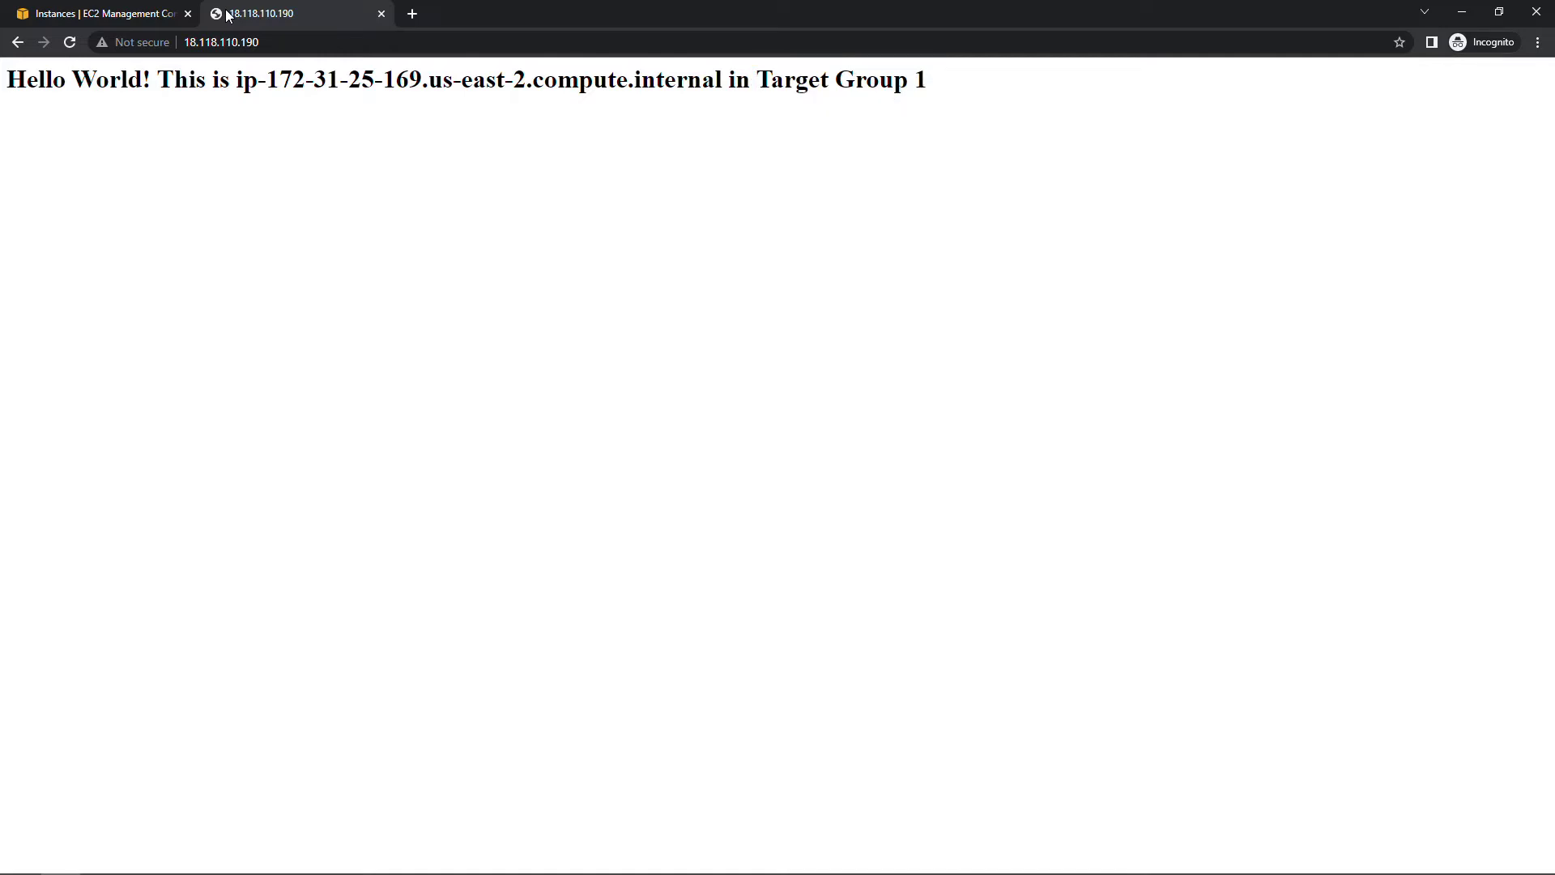
Load my-linux-3-tg2's public IPv4 address in the test tab to see the Target Group 2 page
left_click(128, 14)
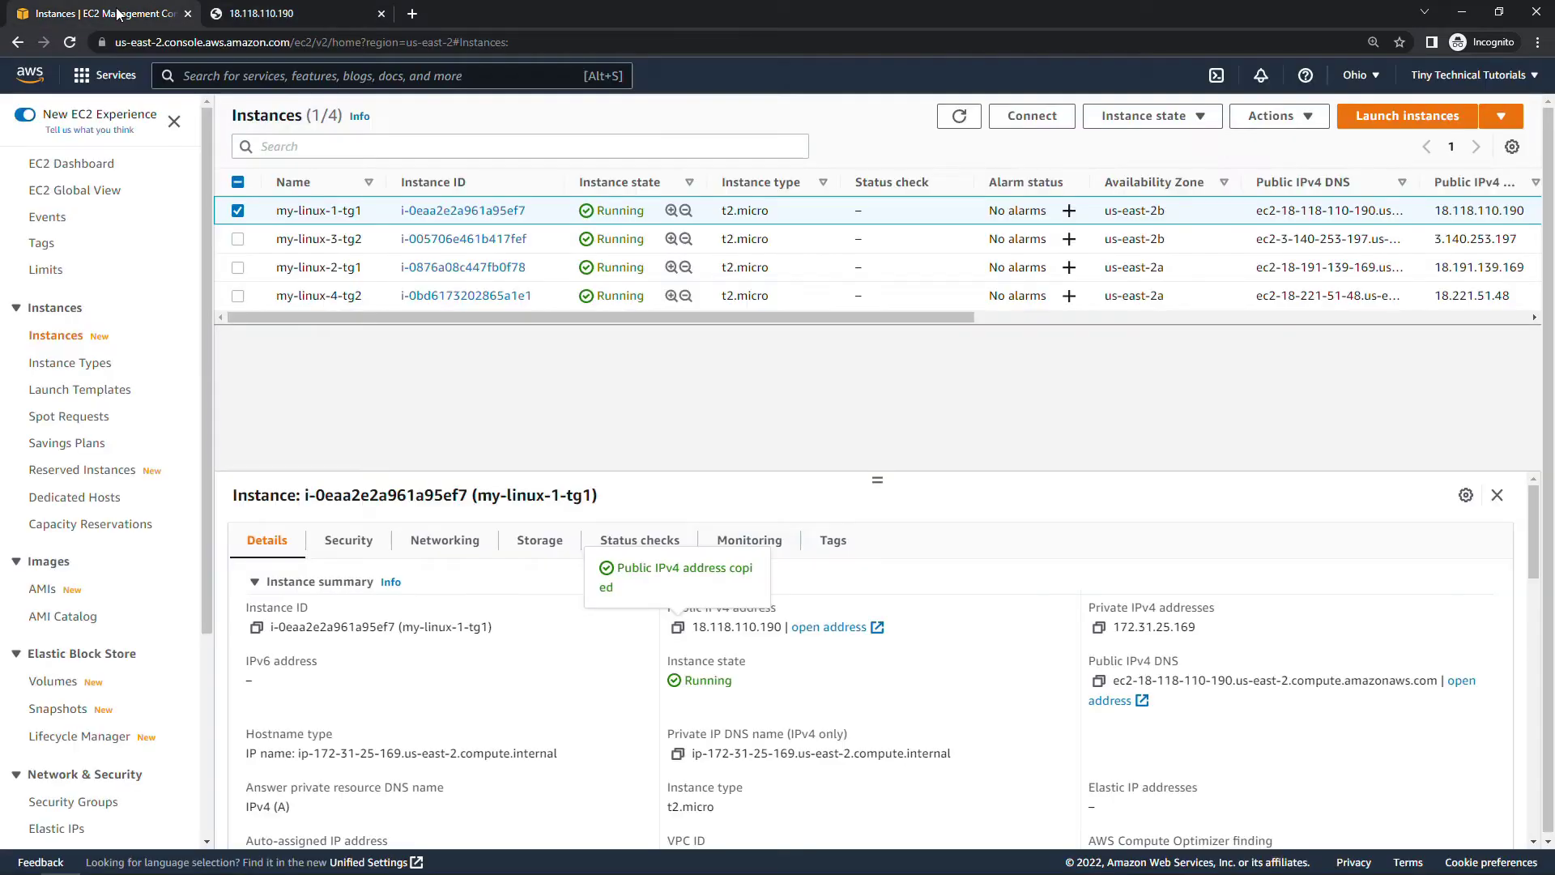
left_click(237, 238)
left_click(341, 241)
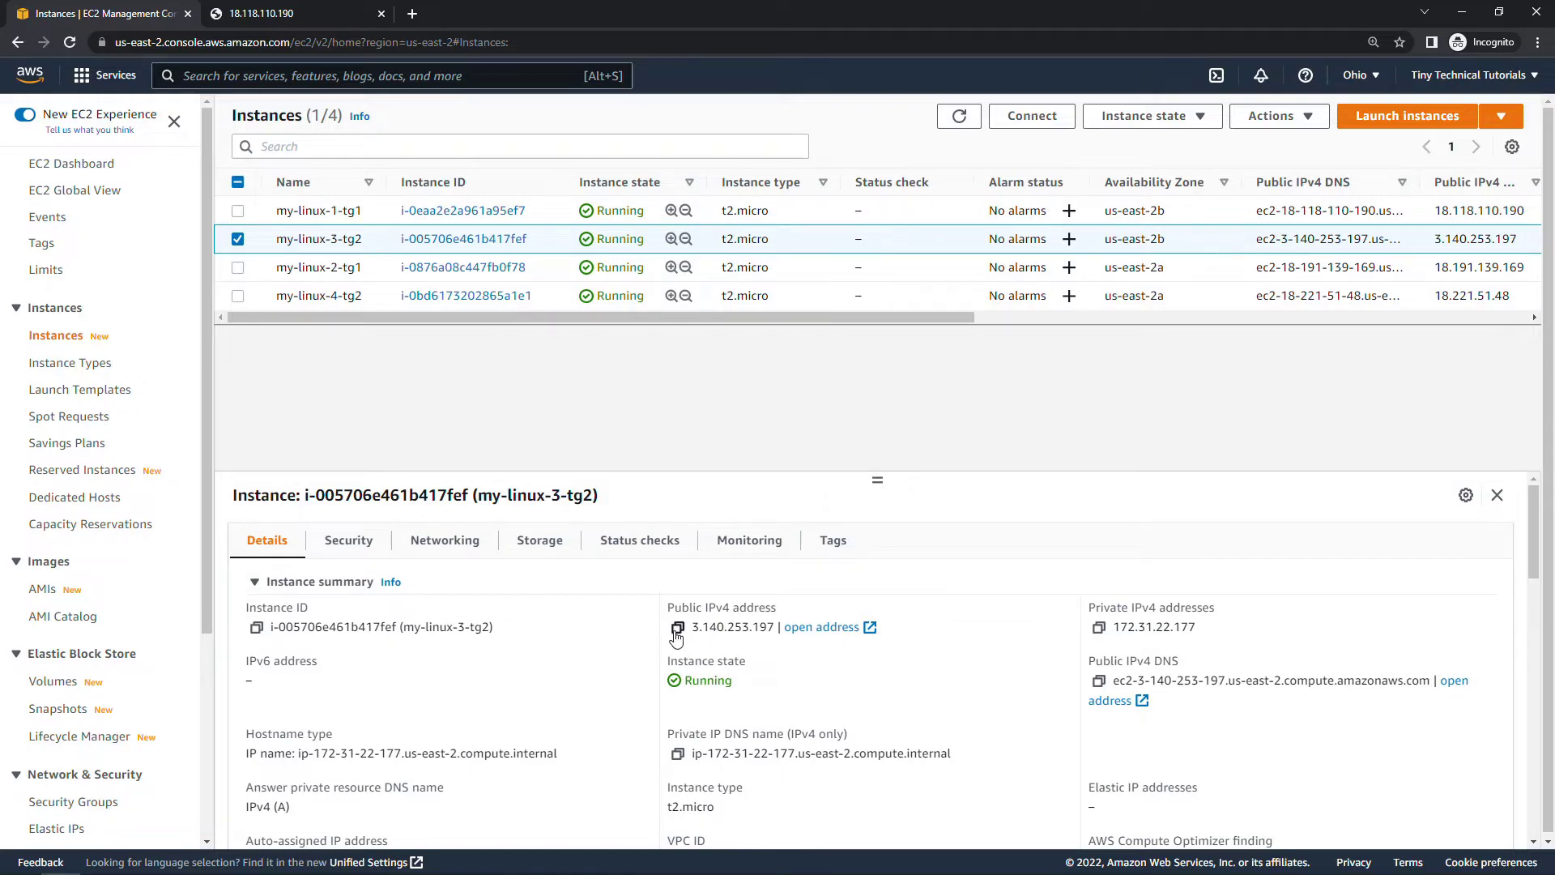
left_click(676, 628)
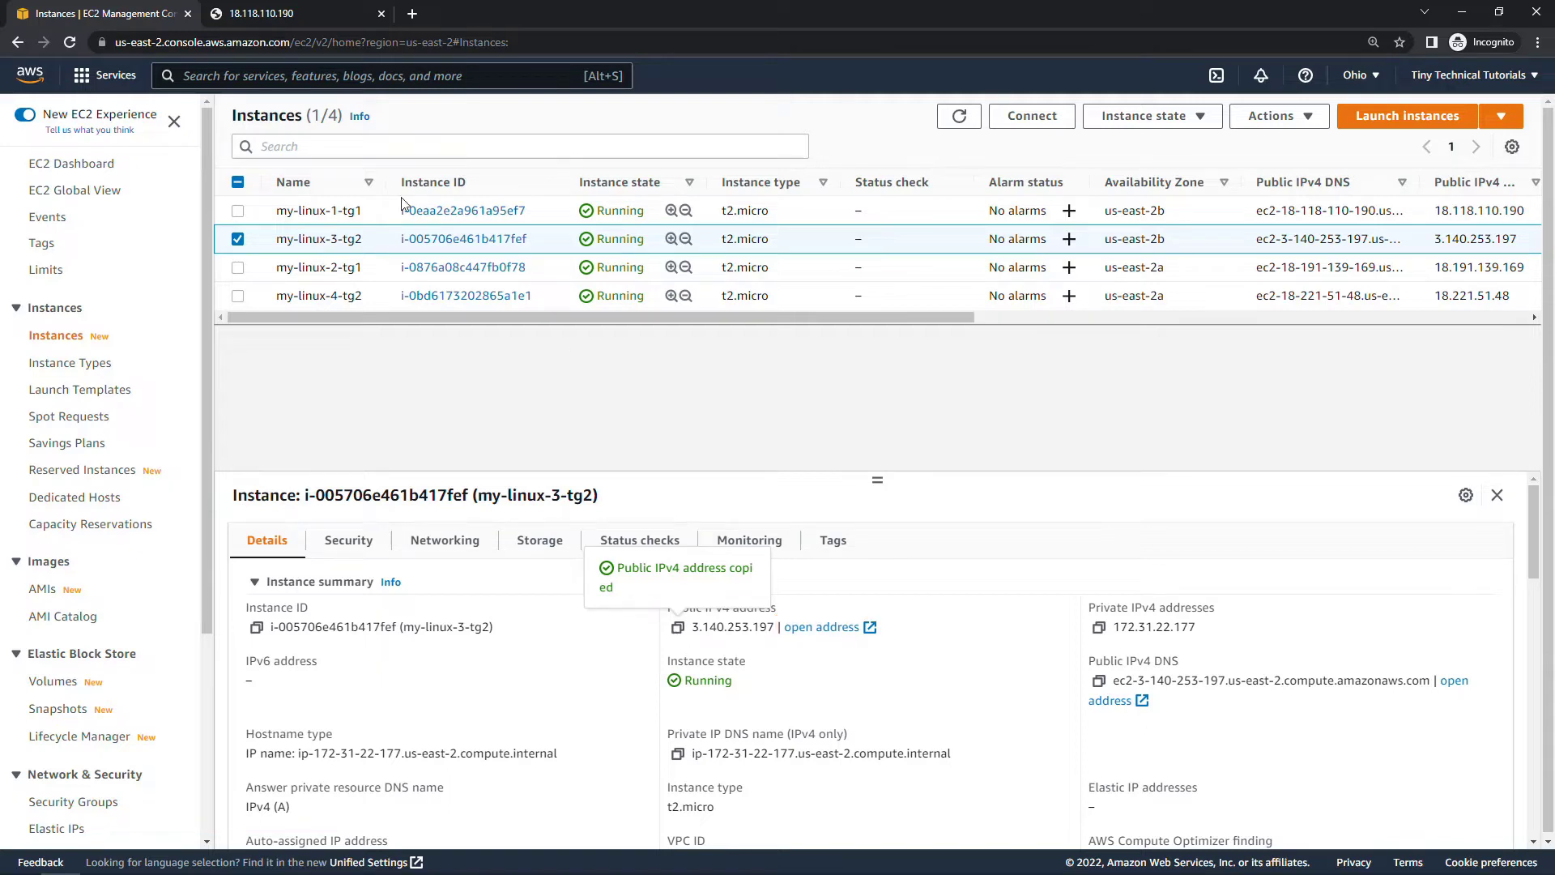
left_click(262, 15)
left_click(277, 42)
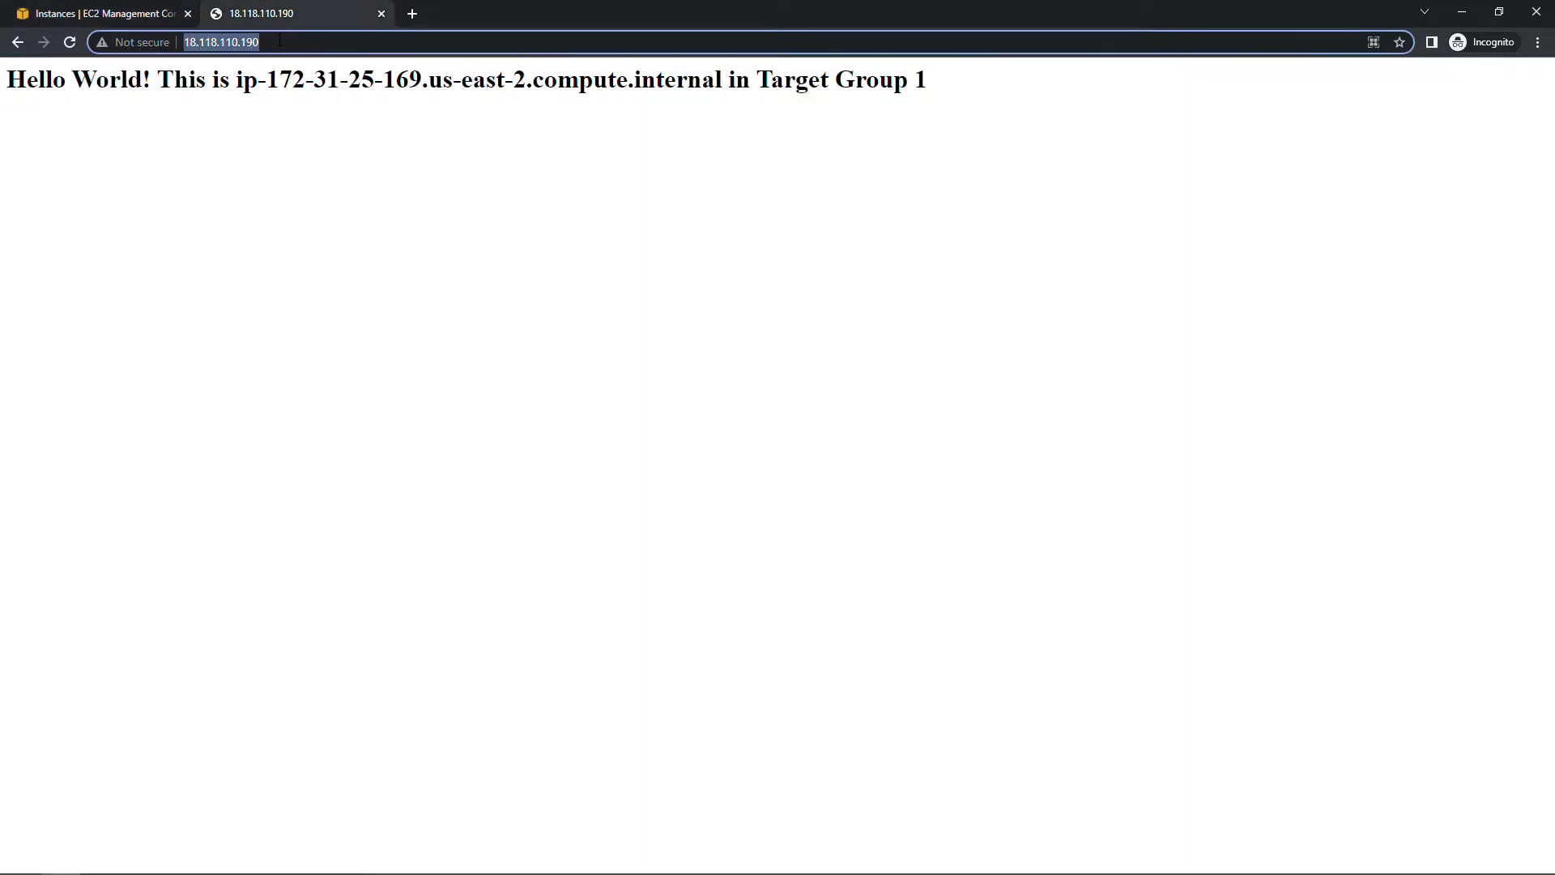
key("ctrl+v")
key("Return")
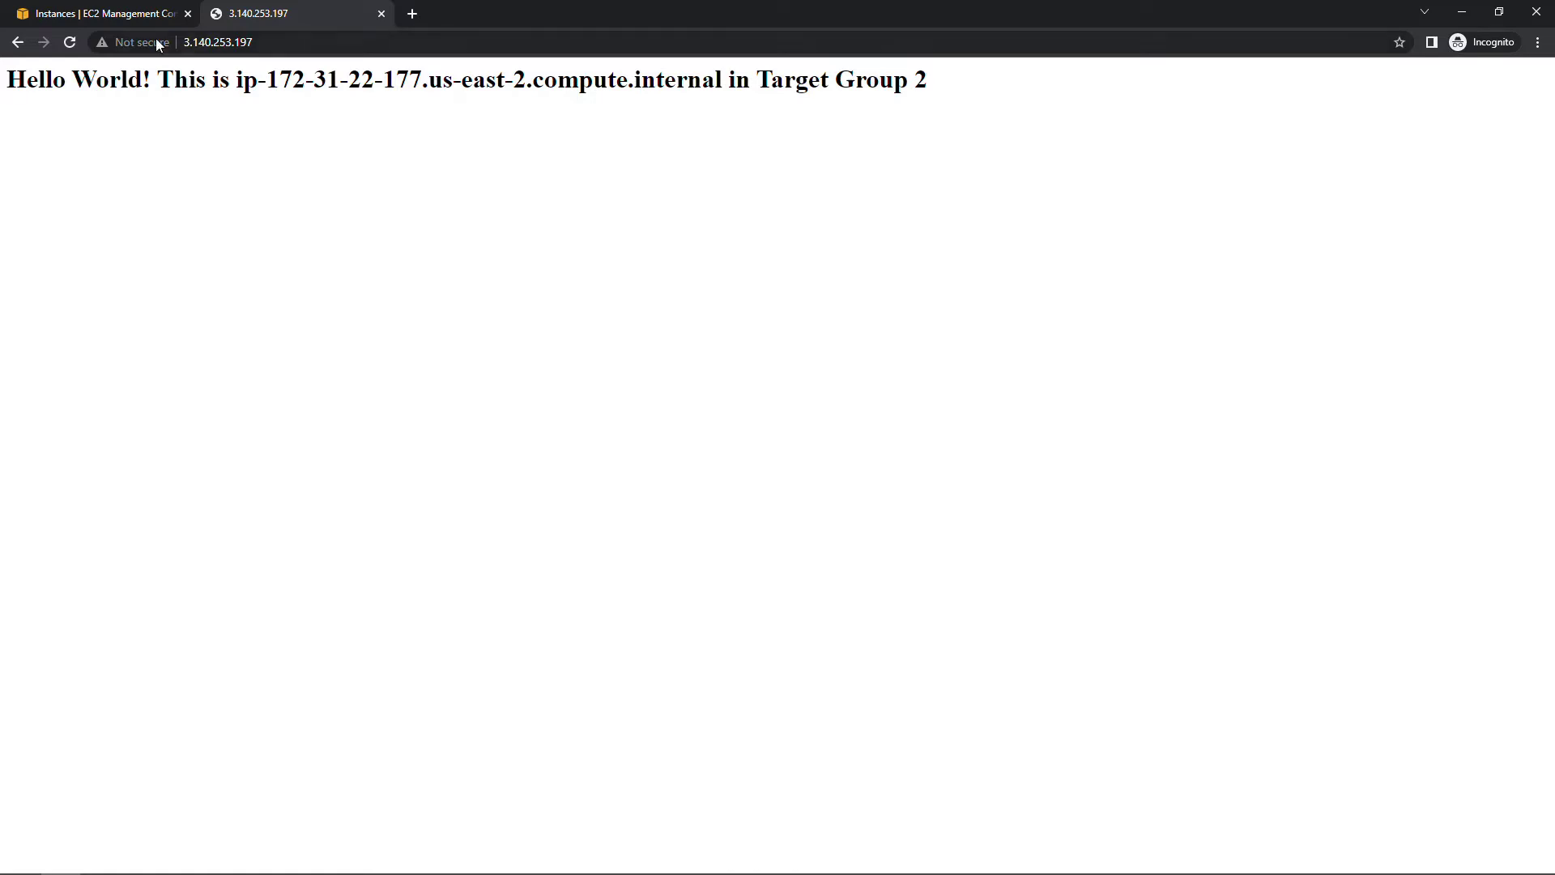
left_click(74, 15)
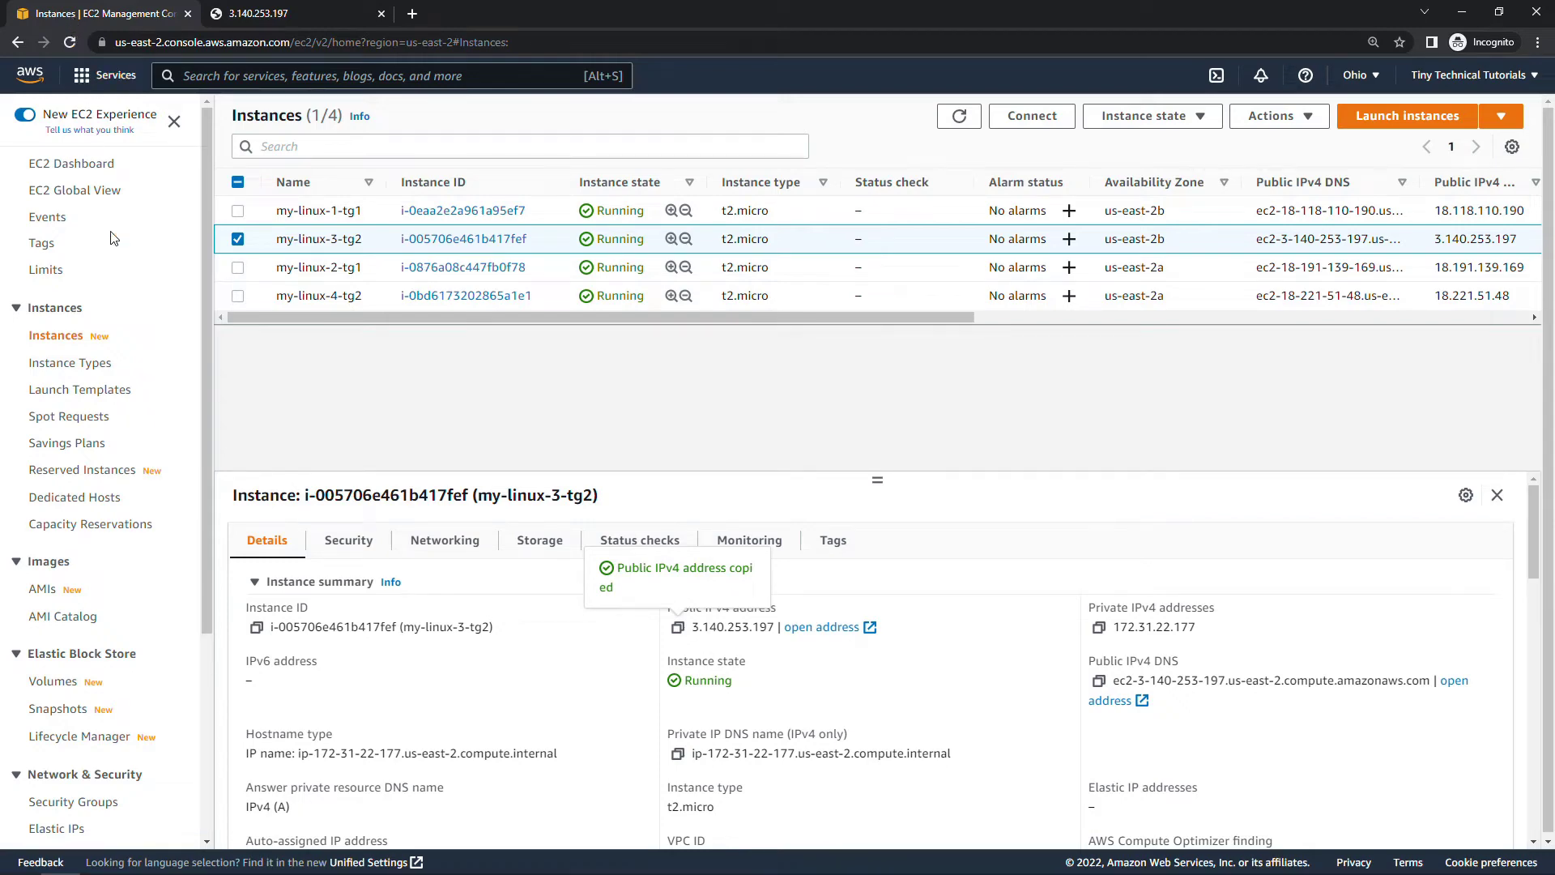
scroll(131, 304, "down", 2)
scroll(140, 328, "down", 2)
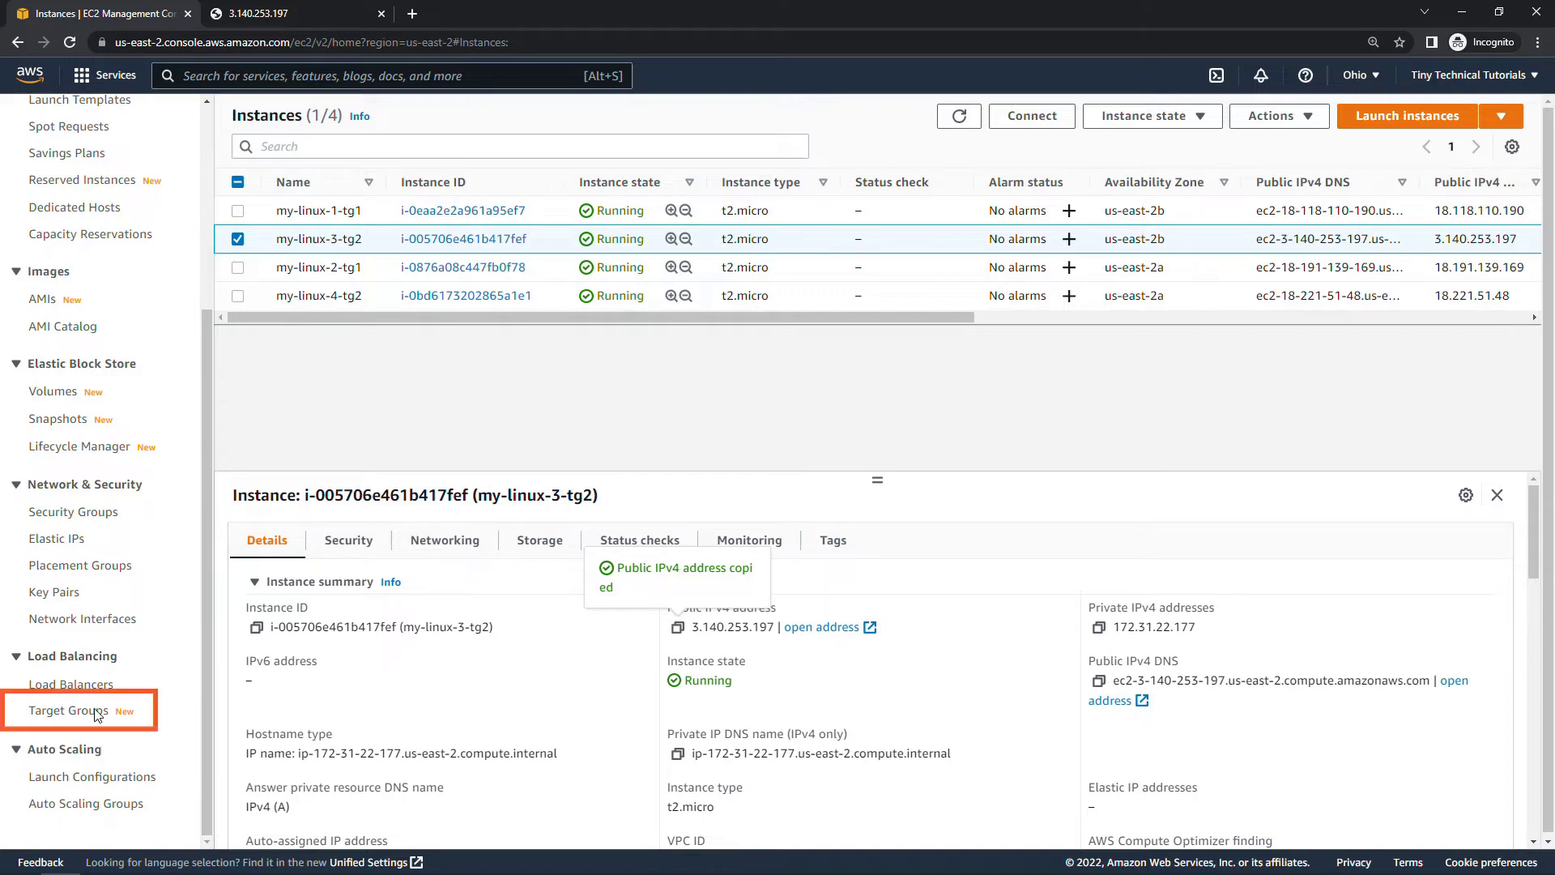
Start a new HTTP port 80 target group named tg-1
left_click(64, 717)
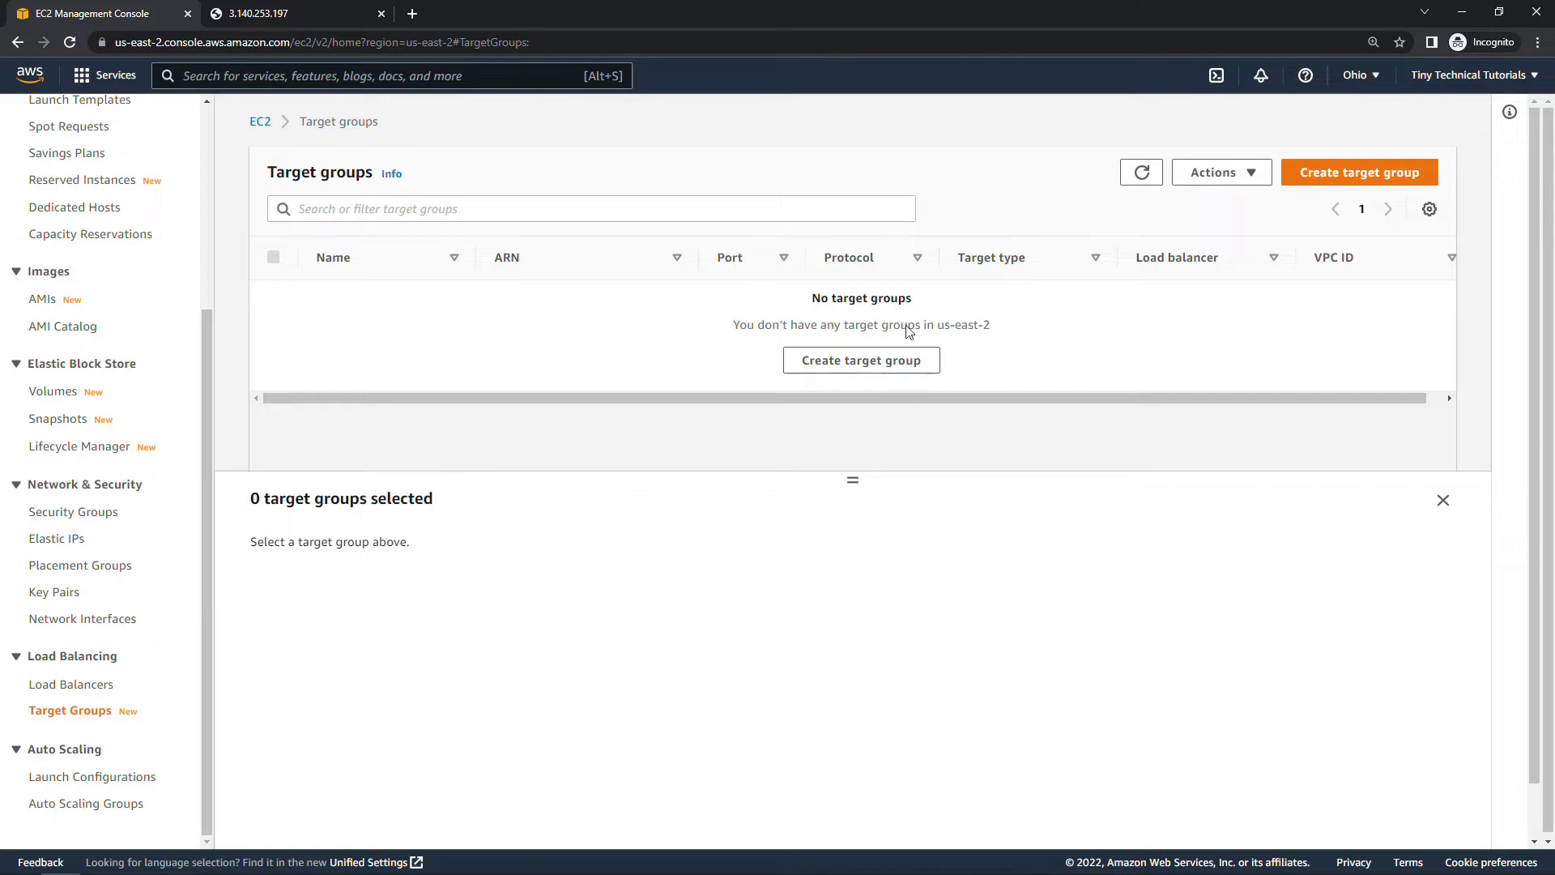
left_click(1293, 181)
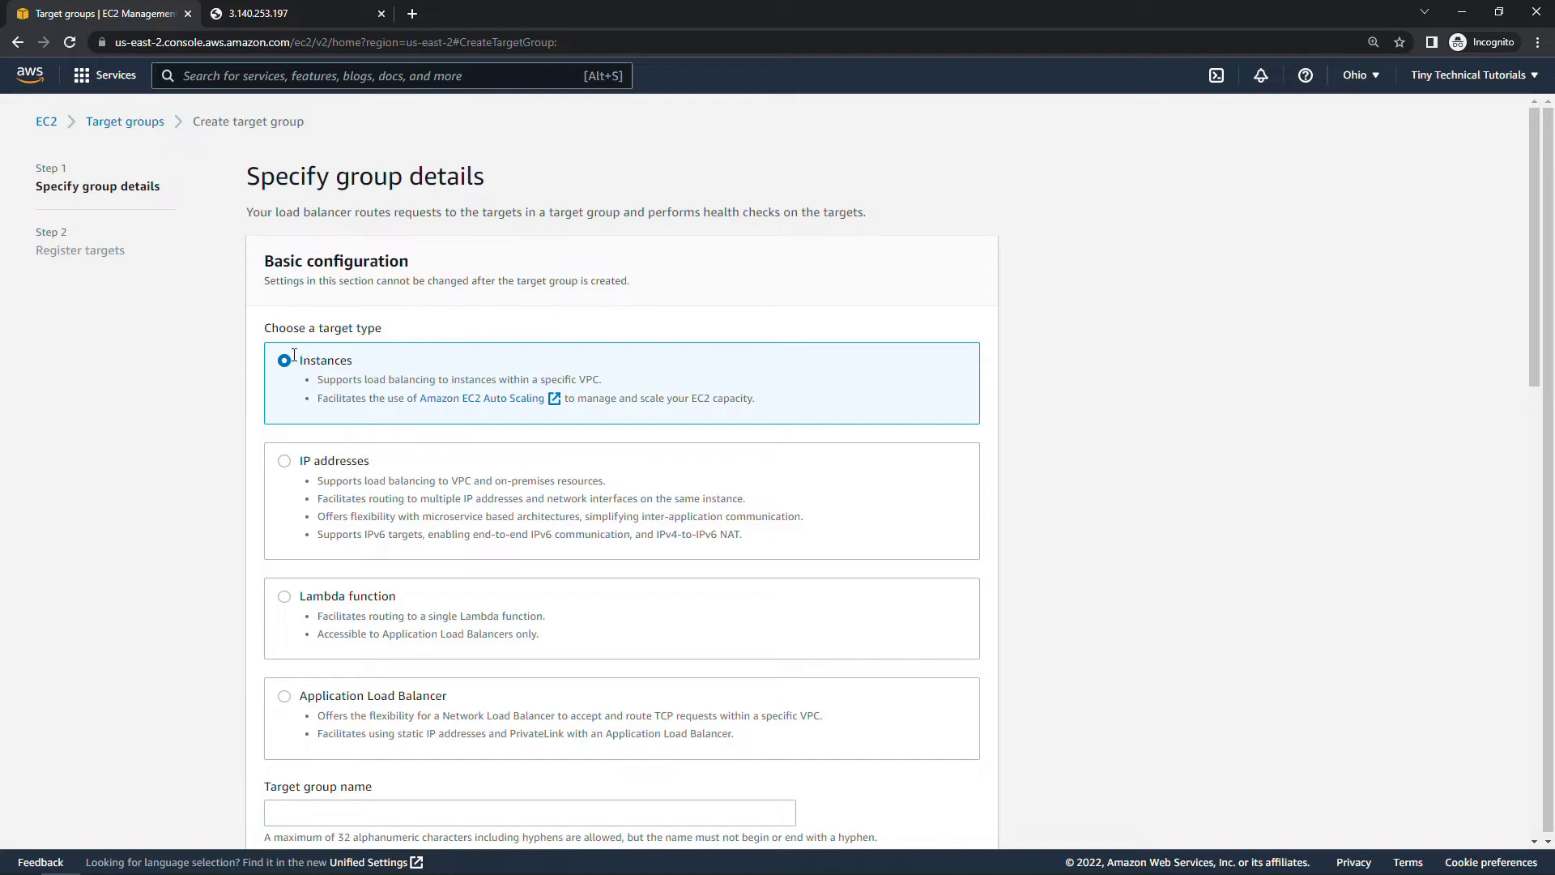
scroll(256, 462, "down", 2)
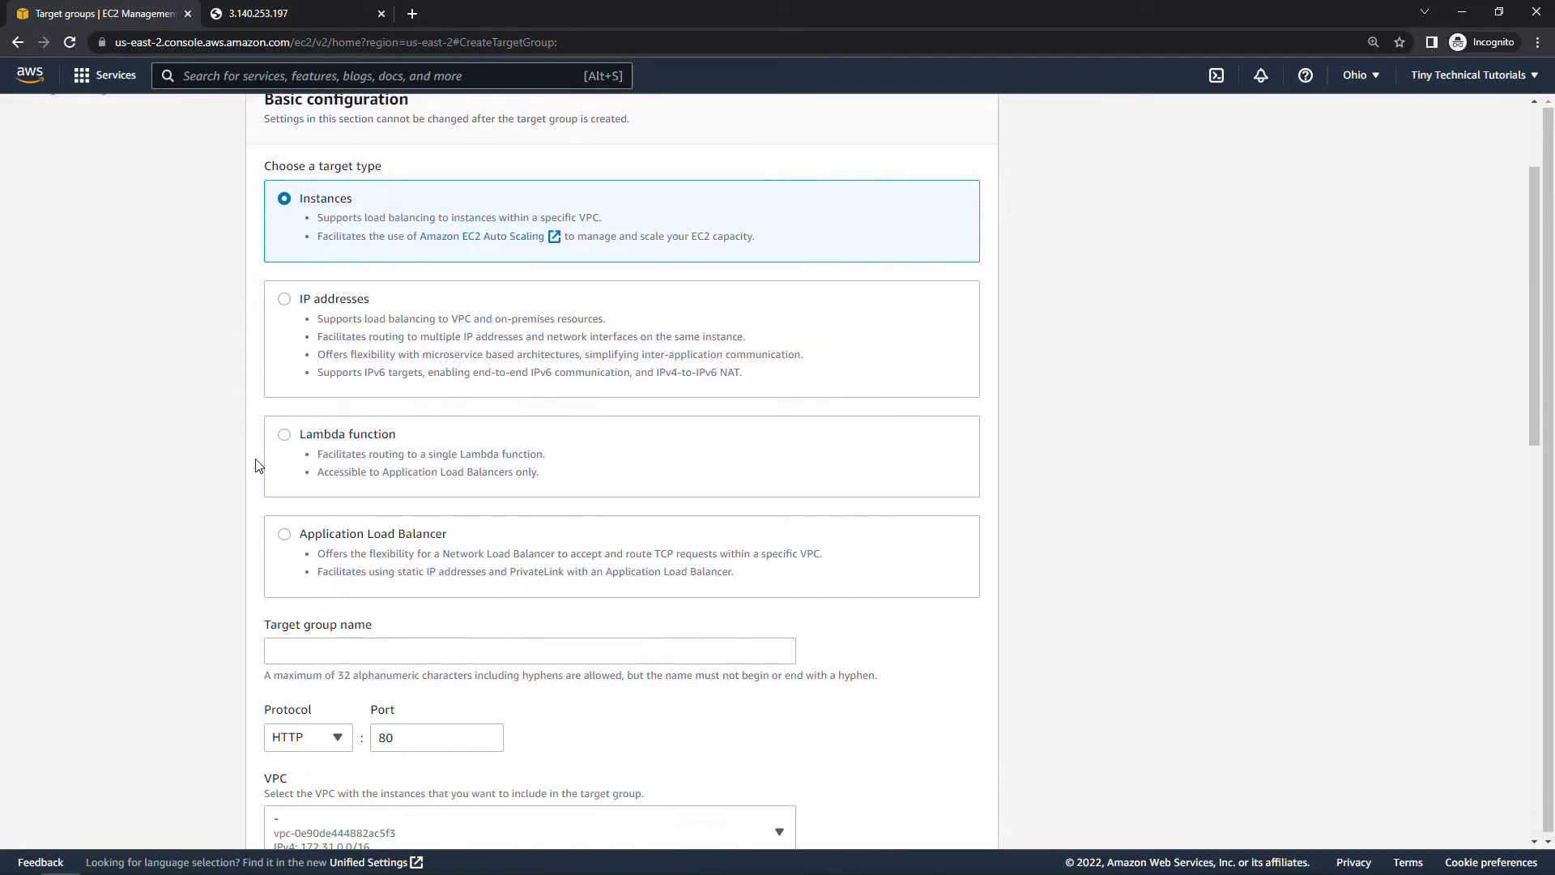
left_click(278, 652)
type("tg-1")
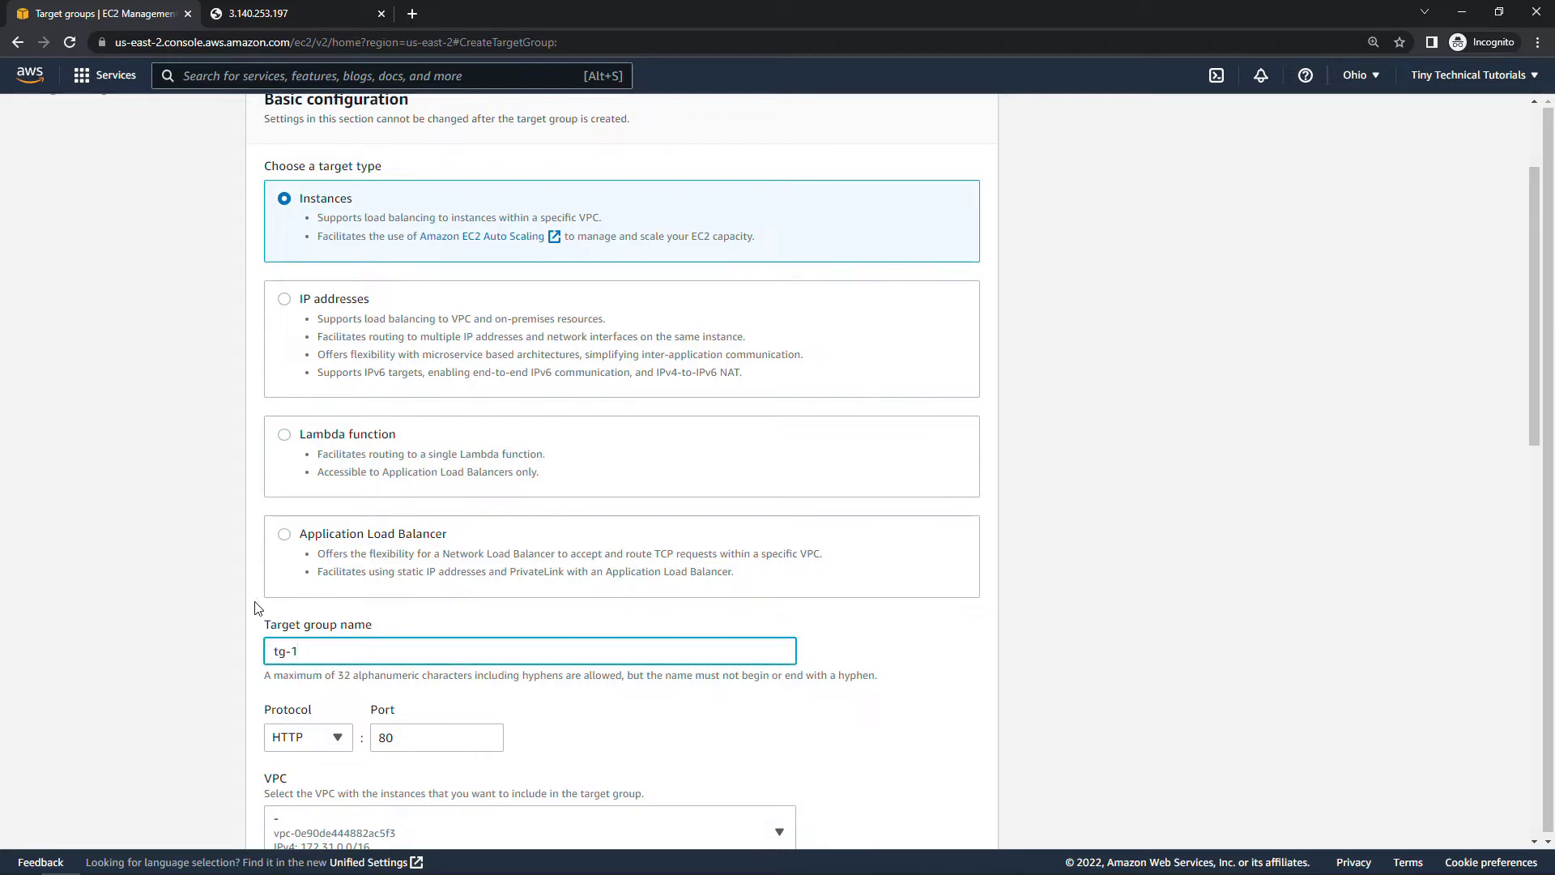
scroll(242, 614, "down", 1)
scroll(242, 613, "down", 1)
scroll(240, 615, "down", 1)
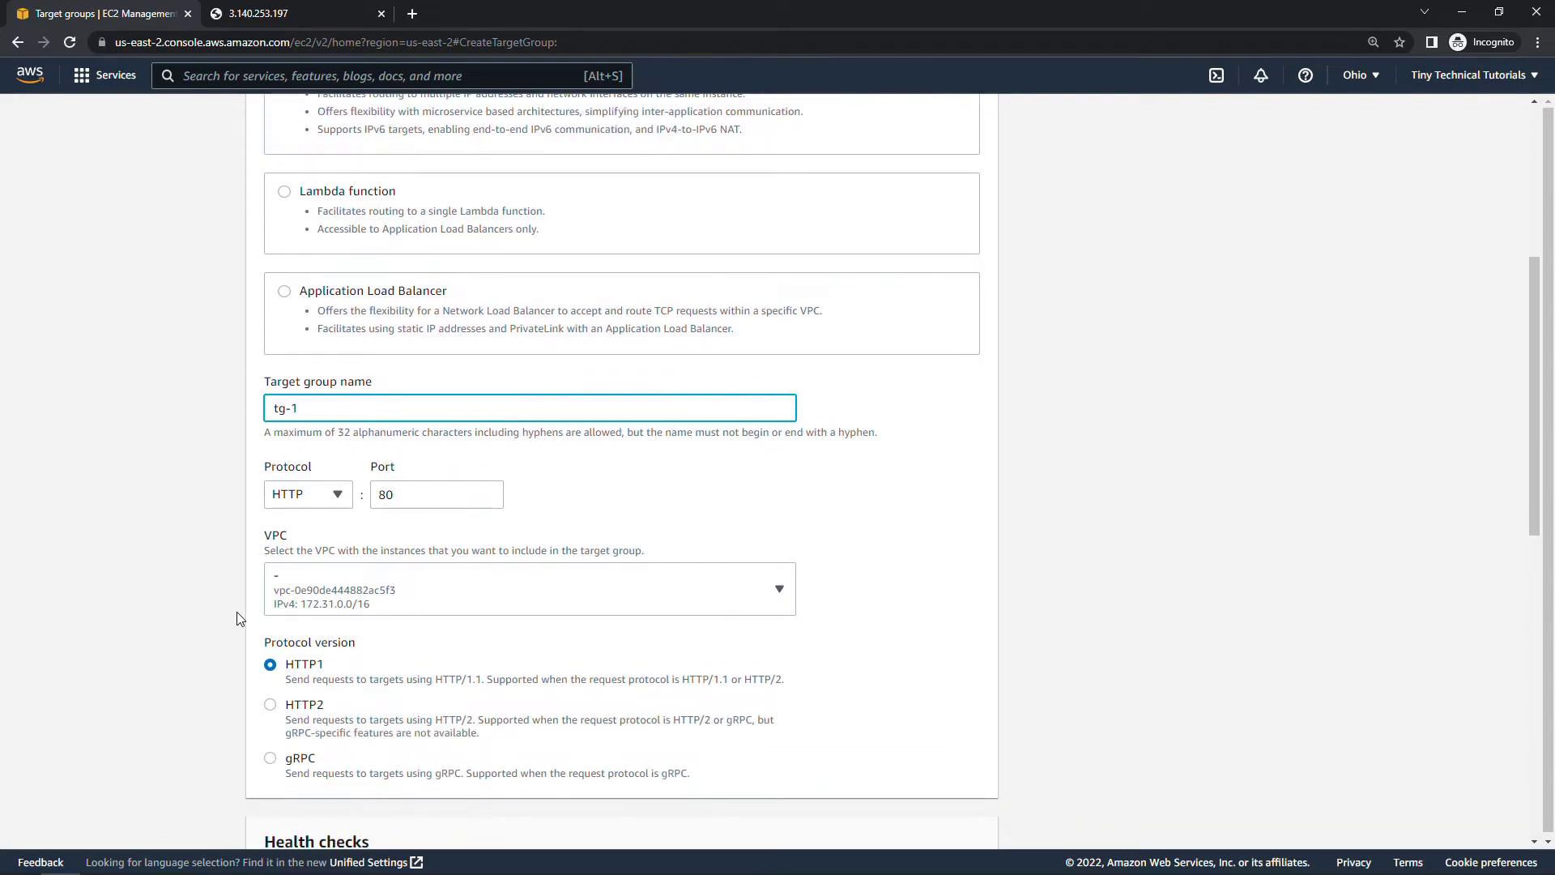
scroll(238, 619, "down", 2)
scroll(235, 615, "down", 1)
scroll(234, 615, "down", 4)
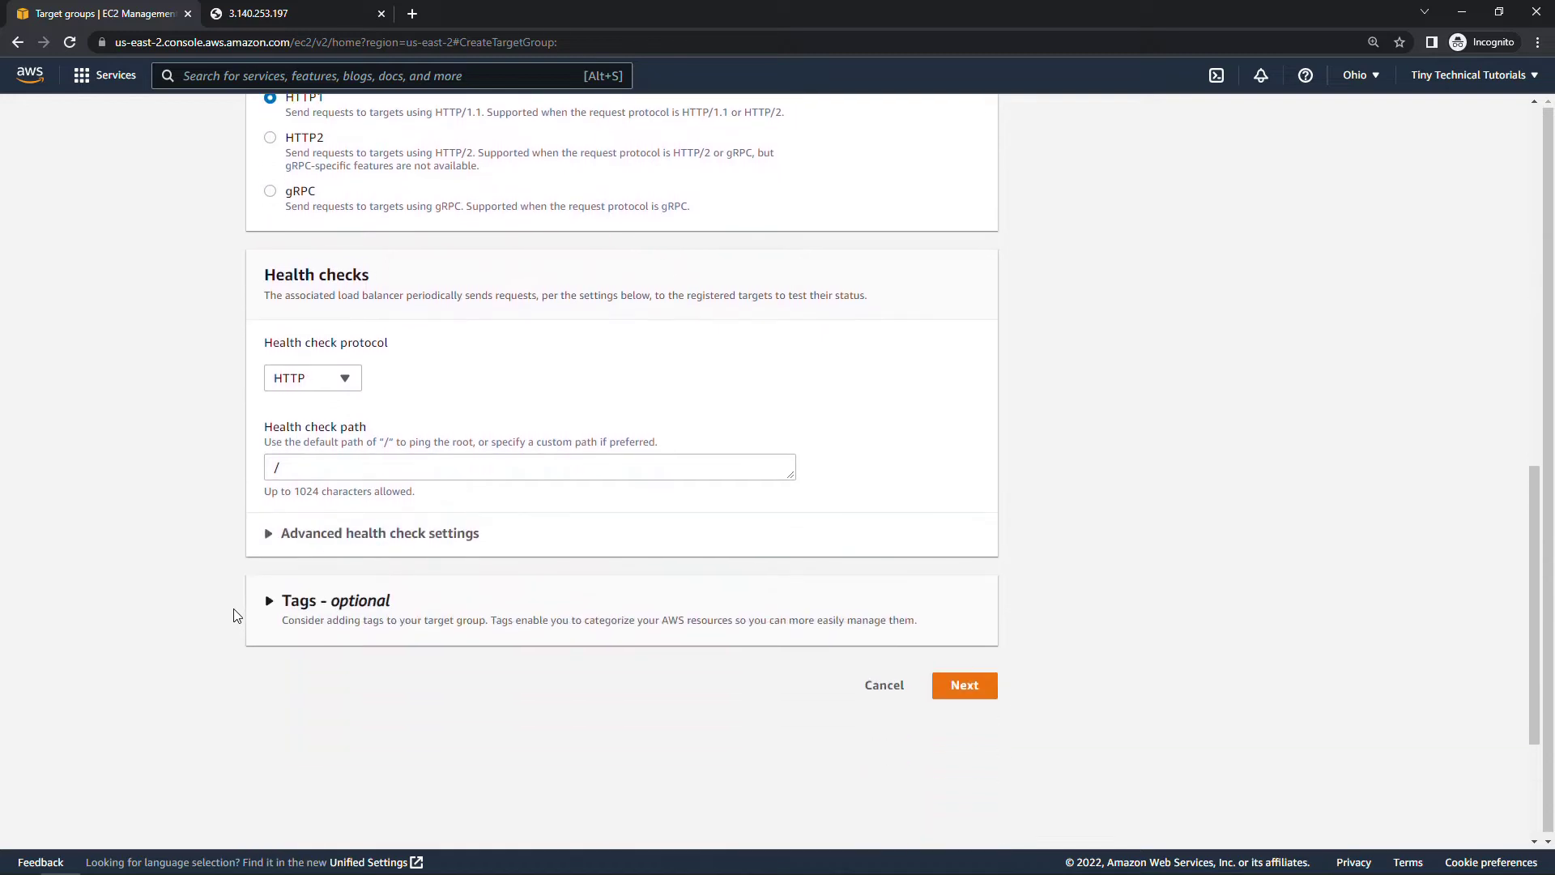
left_click(966, 611)
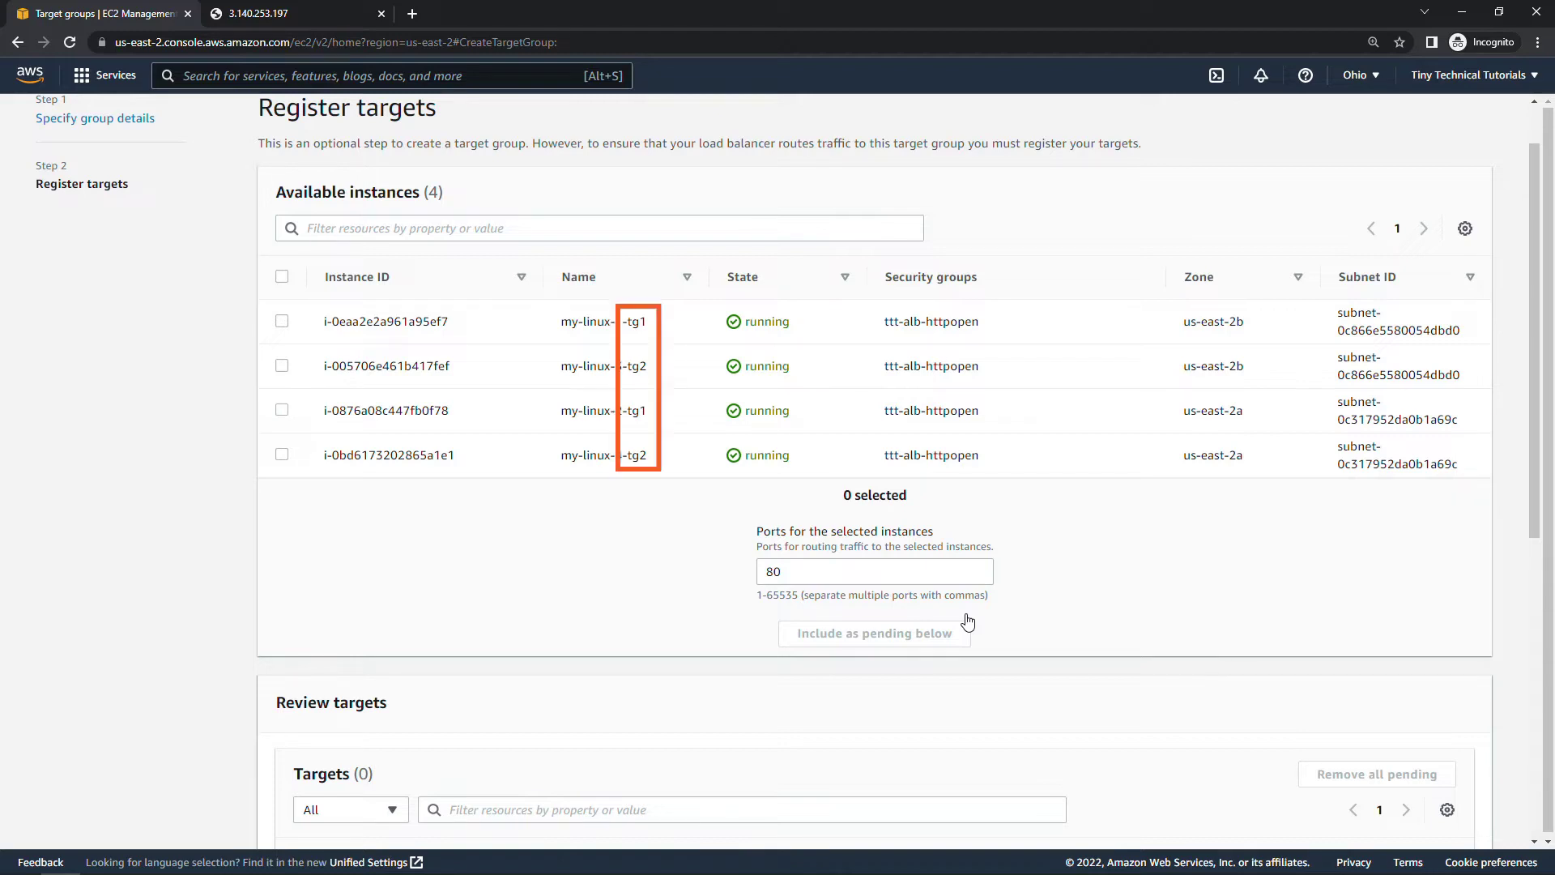
Register my-linux-1-tg1 and my-linux-2-tg1 as targets and create tg-1
left_click(279, 324)
left_click(282, 412)
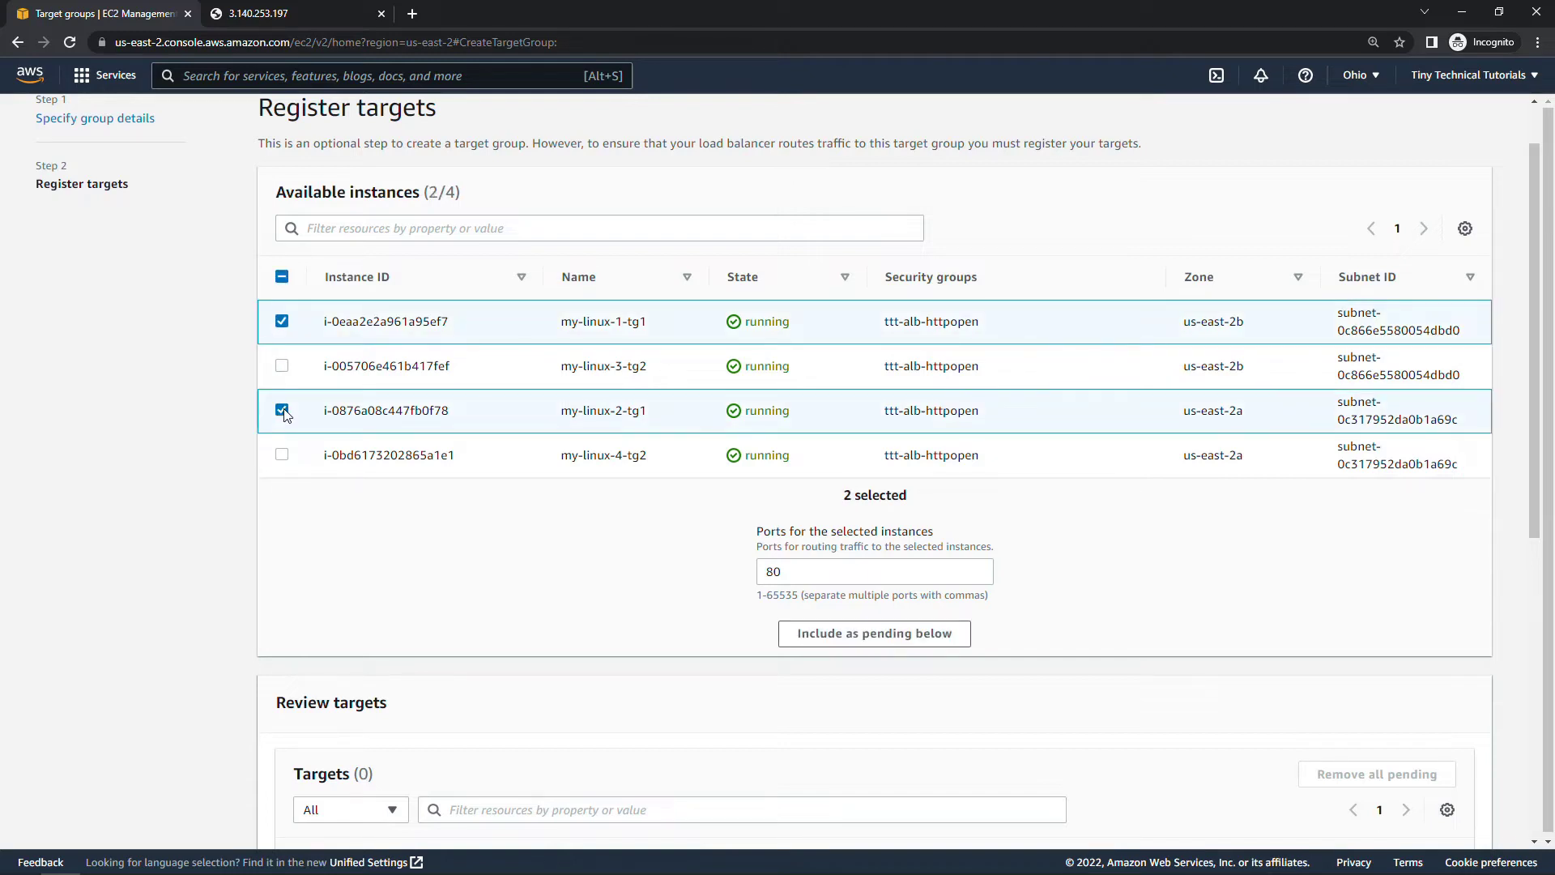
left_click(790, 636)
scroll(790, 646, "down", 2)
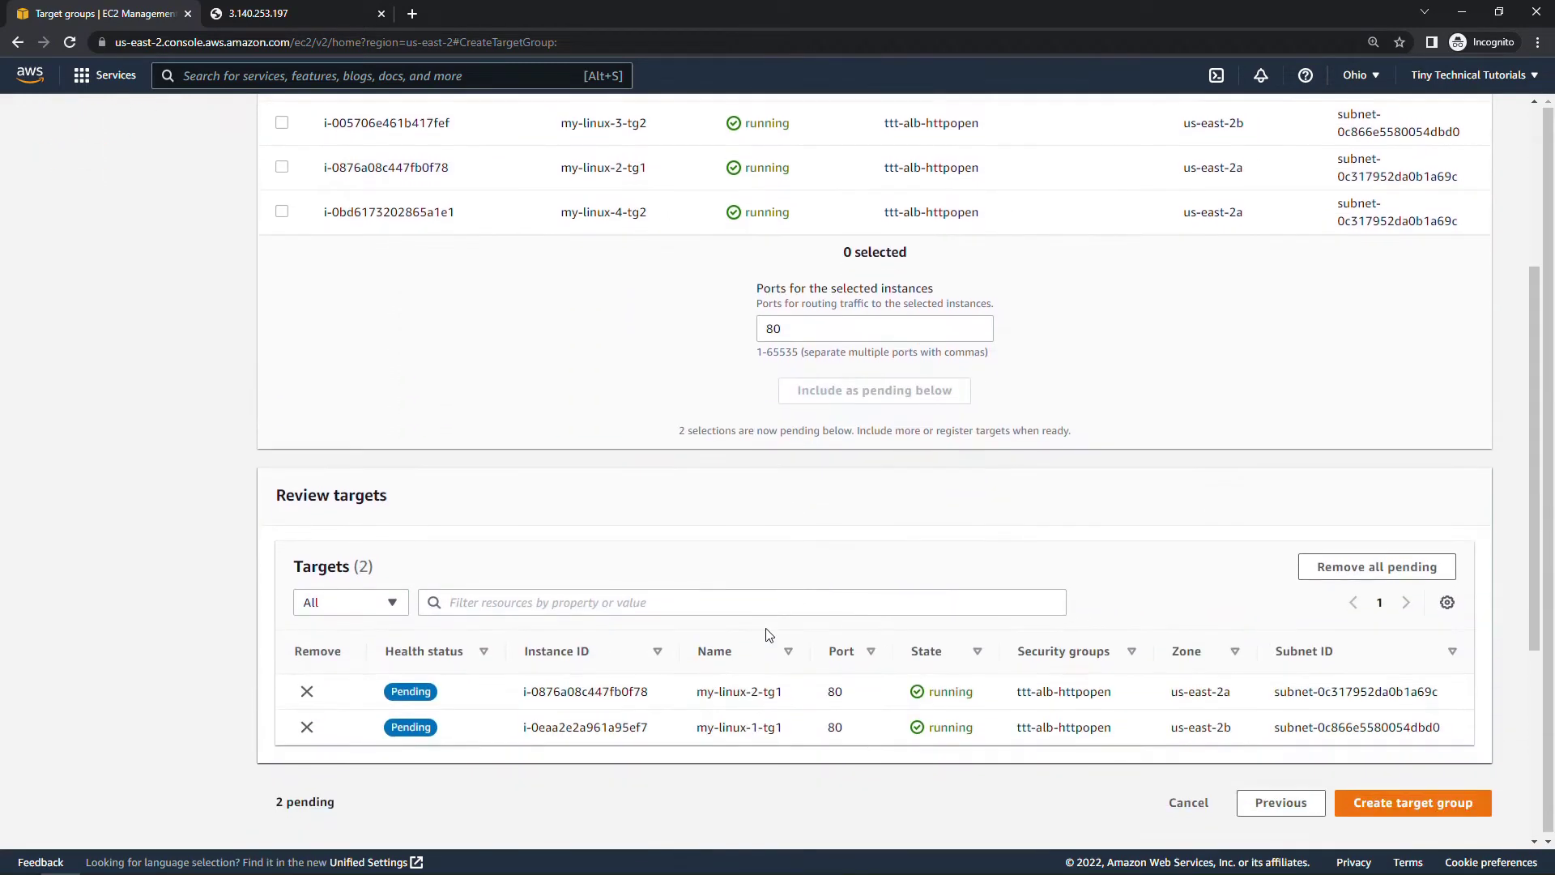
scroll(802, 705, "down", 2)
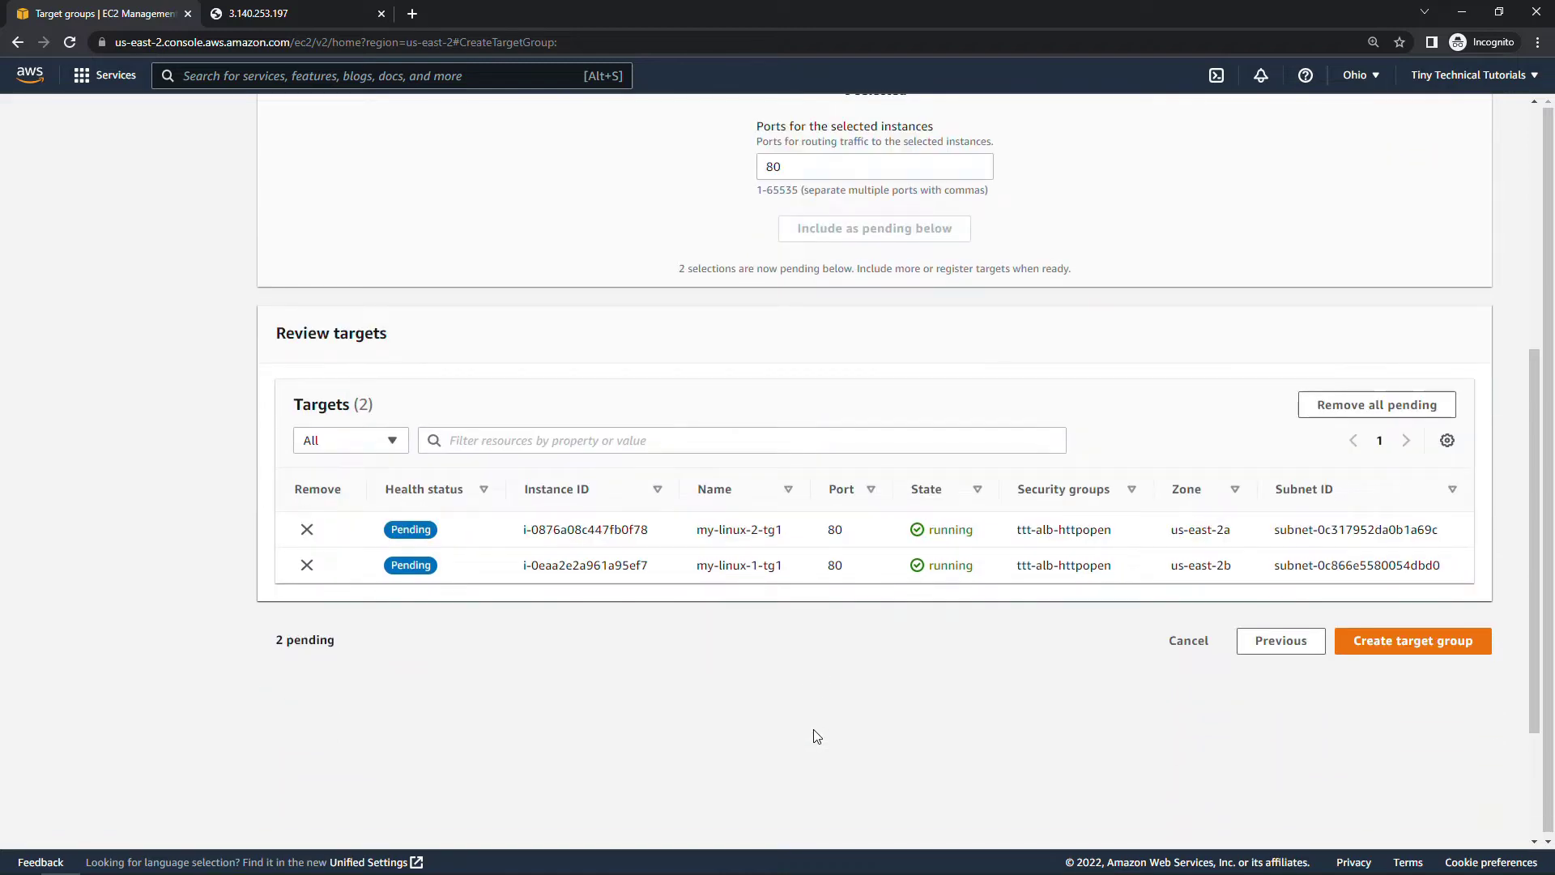
left_click(1352, 648)
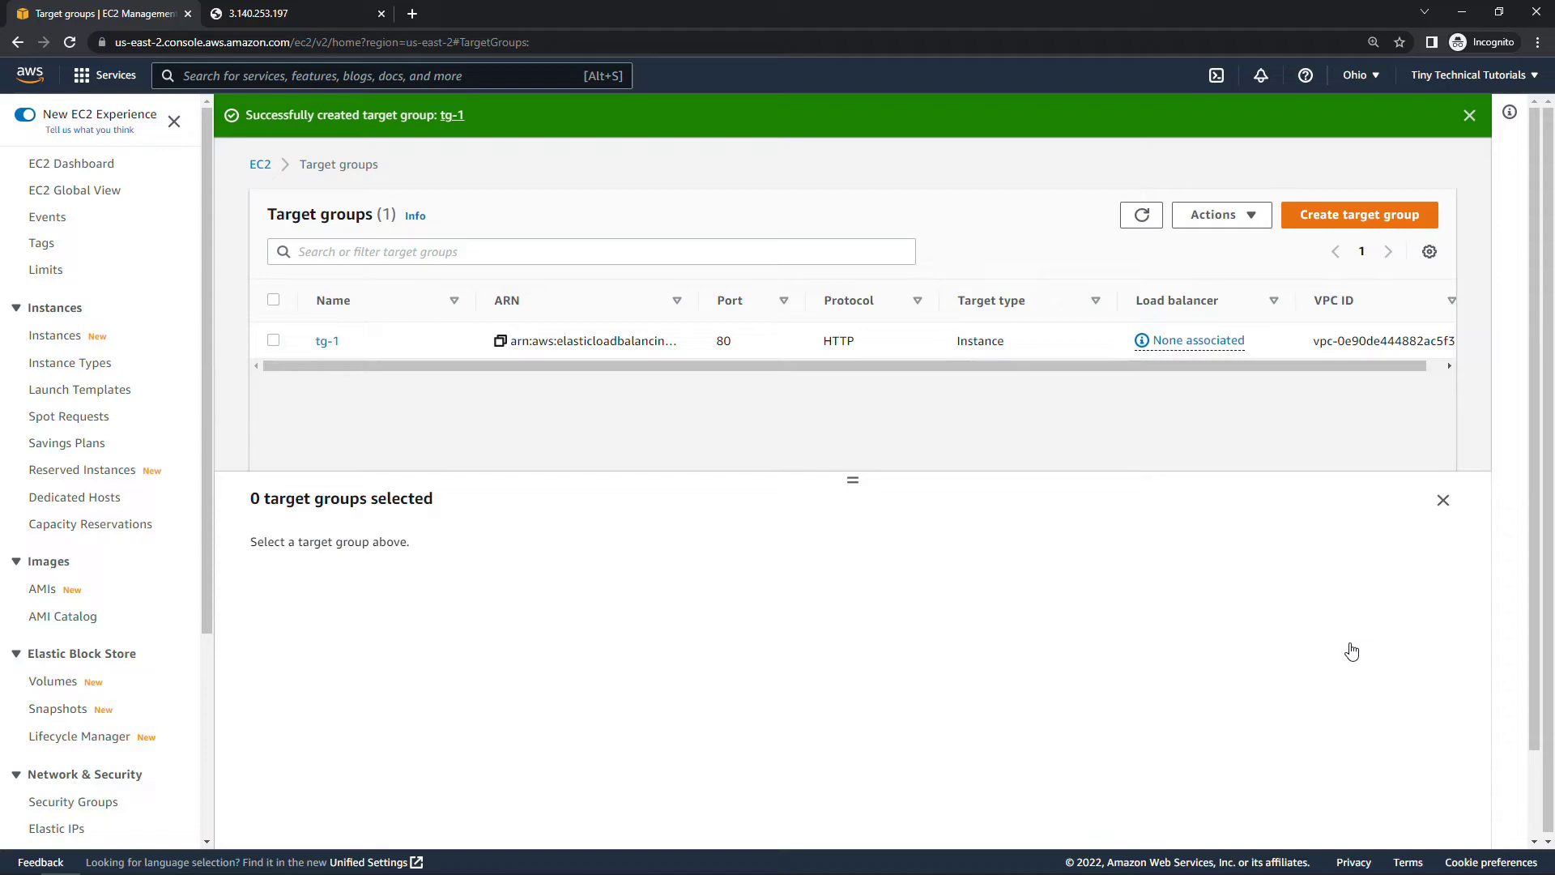
Start a second HTTP port 80 target group named tg-2
left_click(1311, 217)
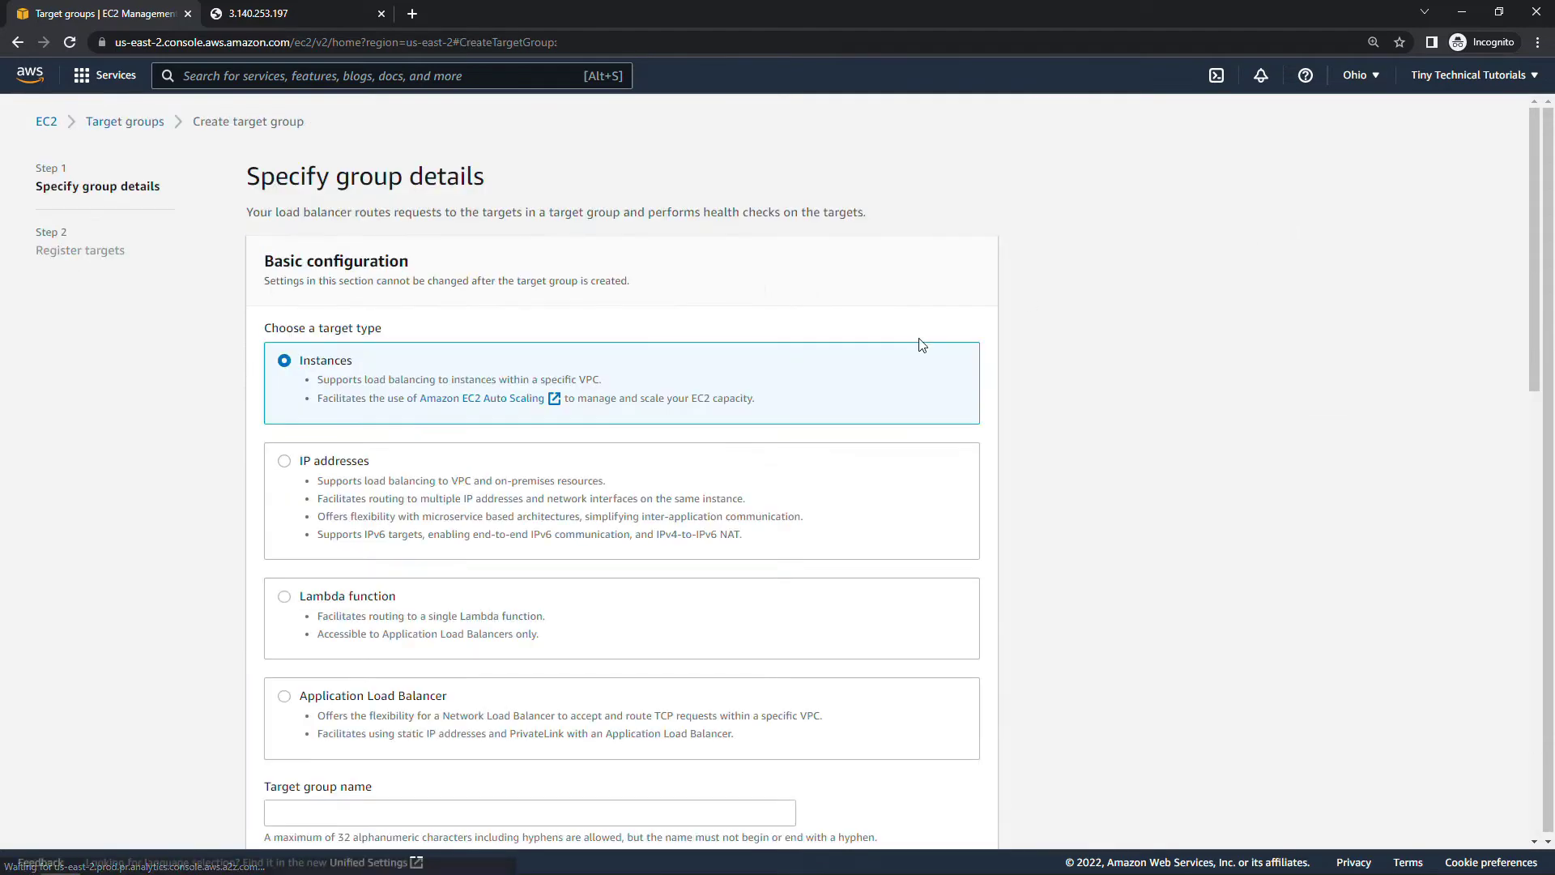
scroll(527, 477, "down", 2)
left_click(319, 562)
type("tg-2")
scroll(206, 563, "down", 1)
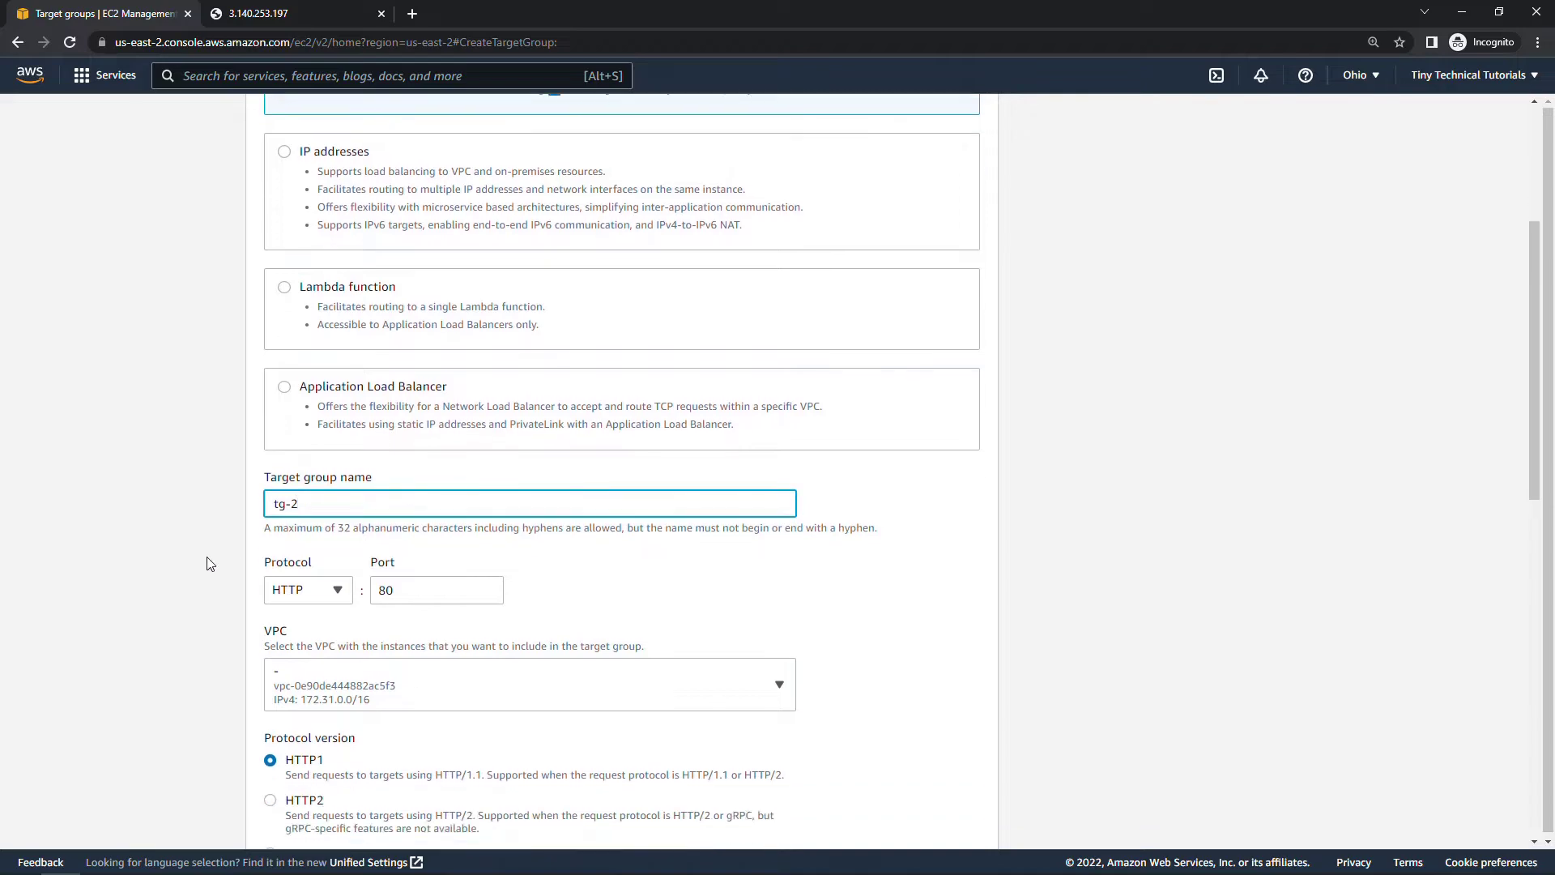
scroll(207, 563, "down", 1)
scroll(207, 562, "down", 2)
scroll(207, 562, "down", 1)
scroll(206, 562, "down", 1)
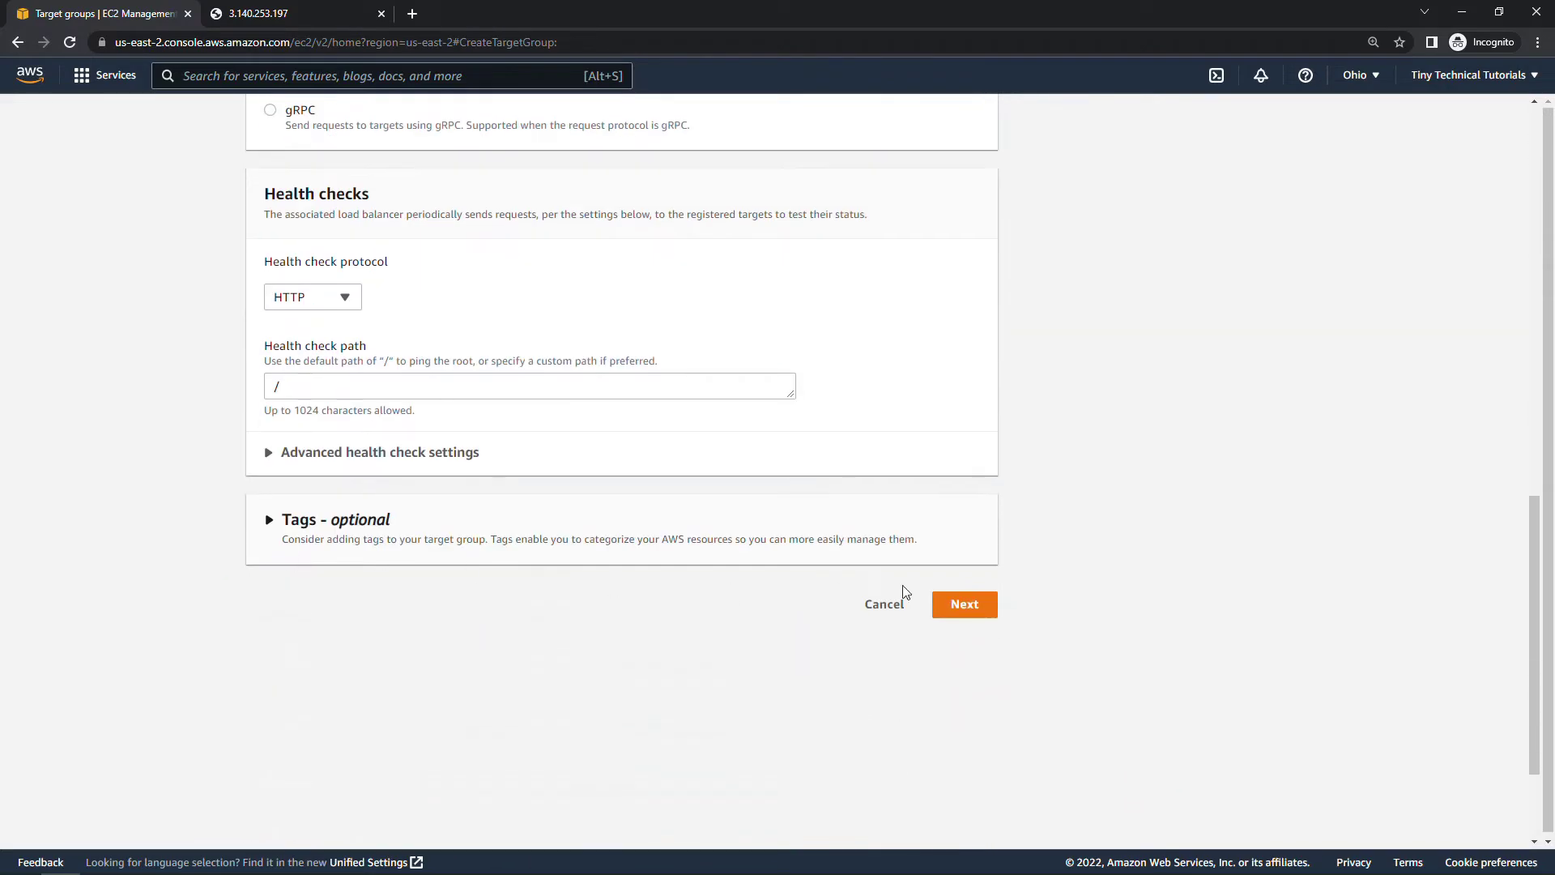
left_click(944, 609)
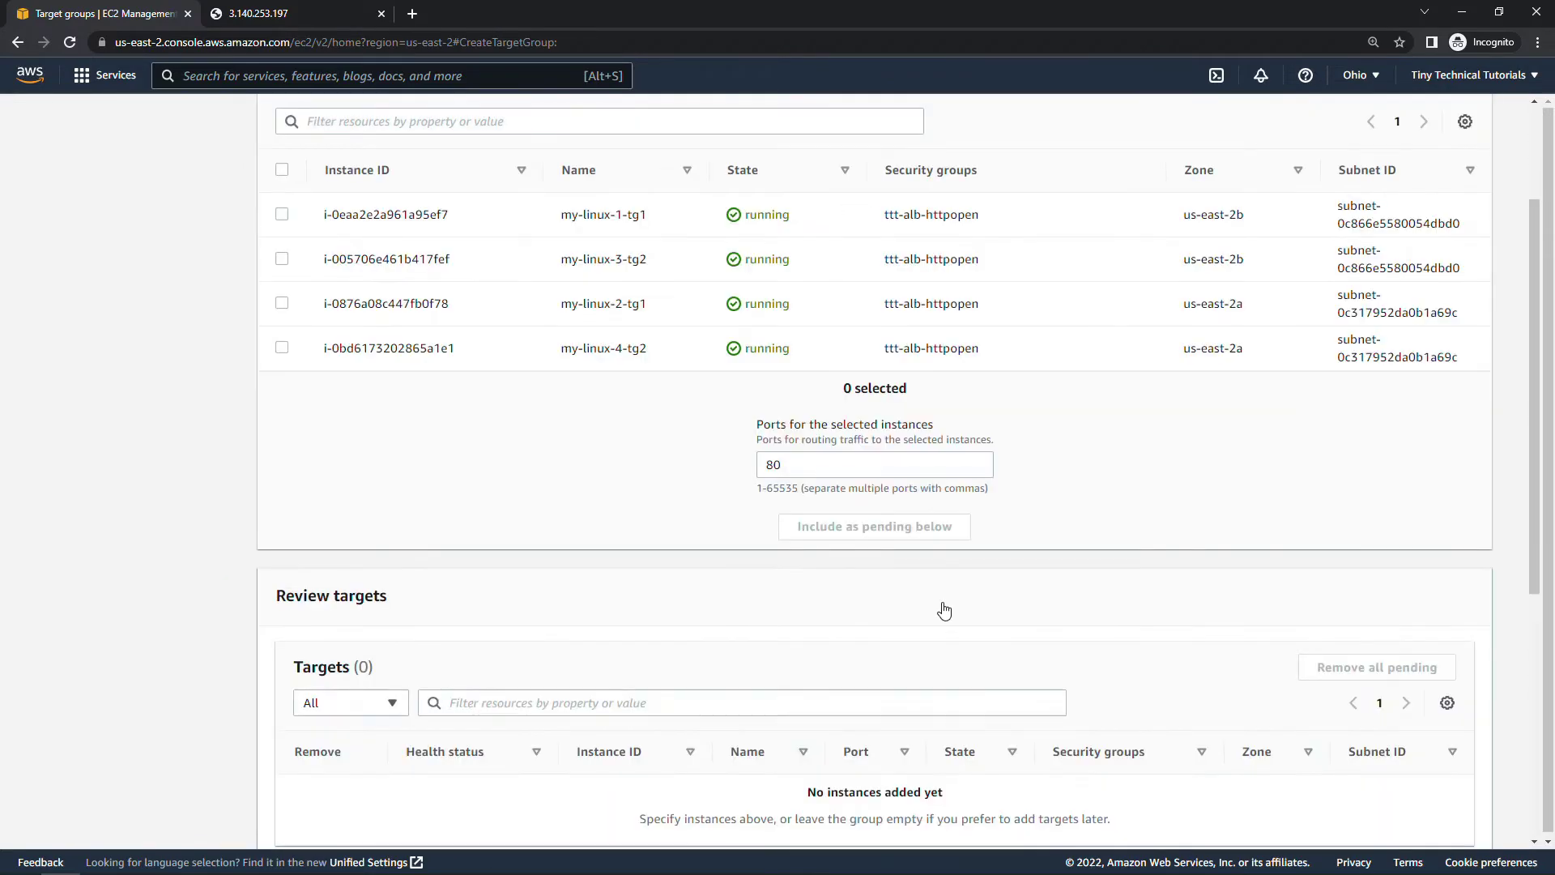
Register my-linux-3-tg2 and my-linux-4-tg2 as targets and create tg-2
left_click(282, 259)
left_click(282, 349)
left_click(834, 531)
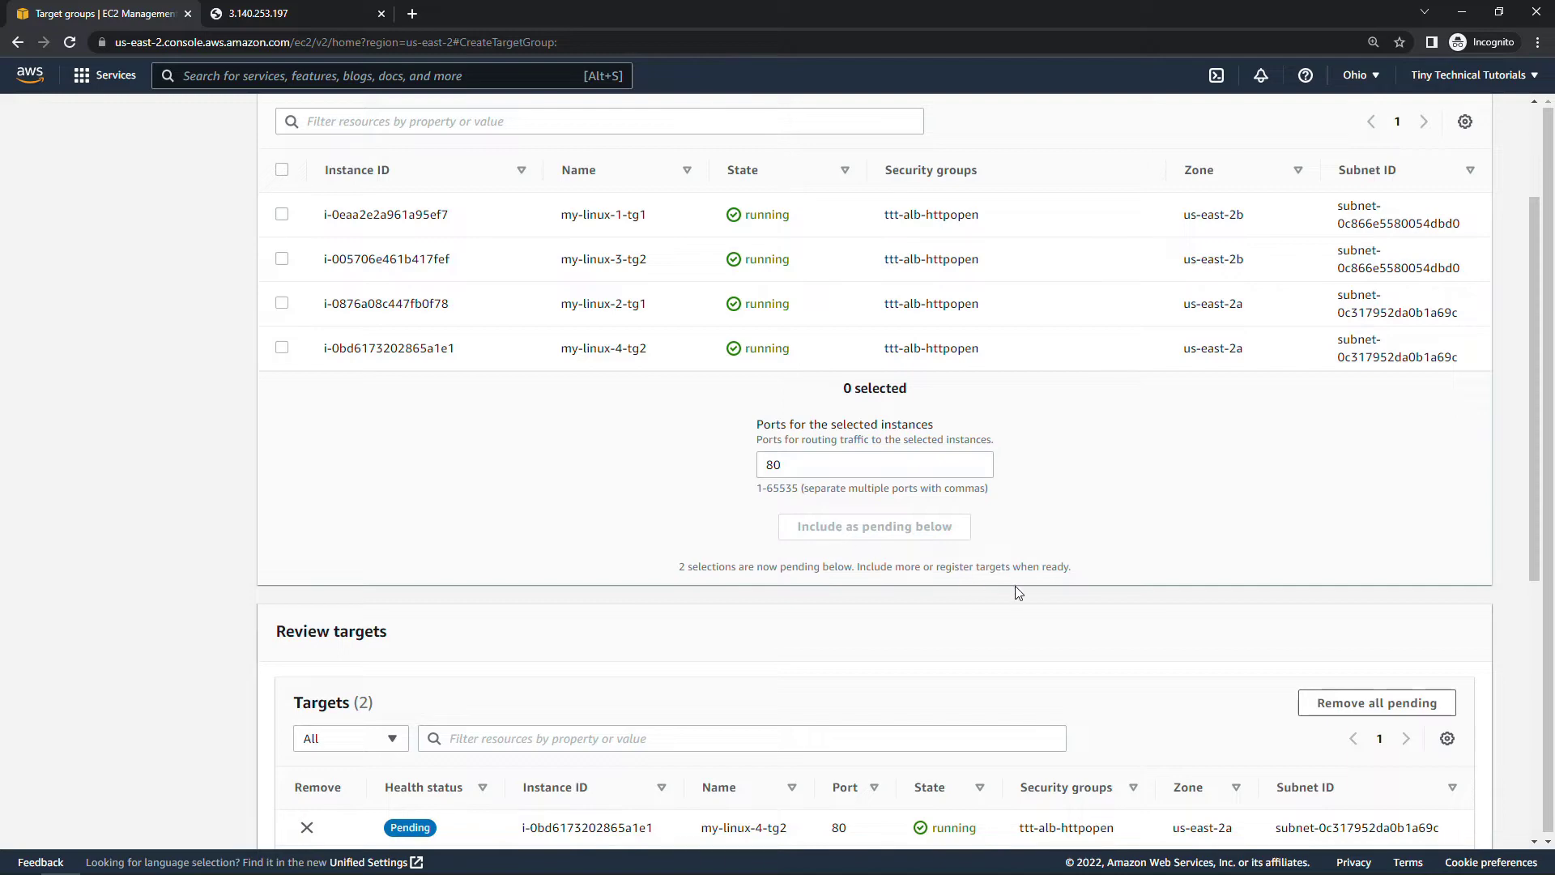
scroll(1045, 596, "down", 2)
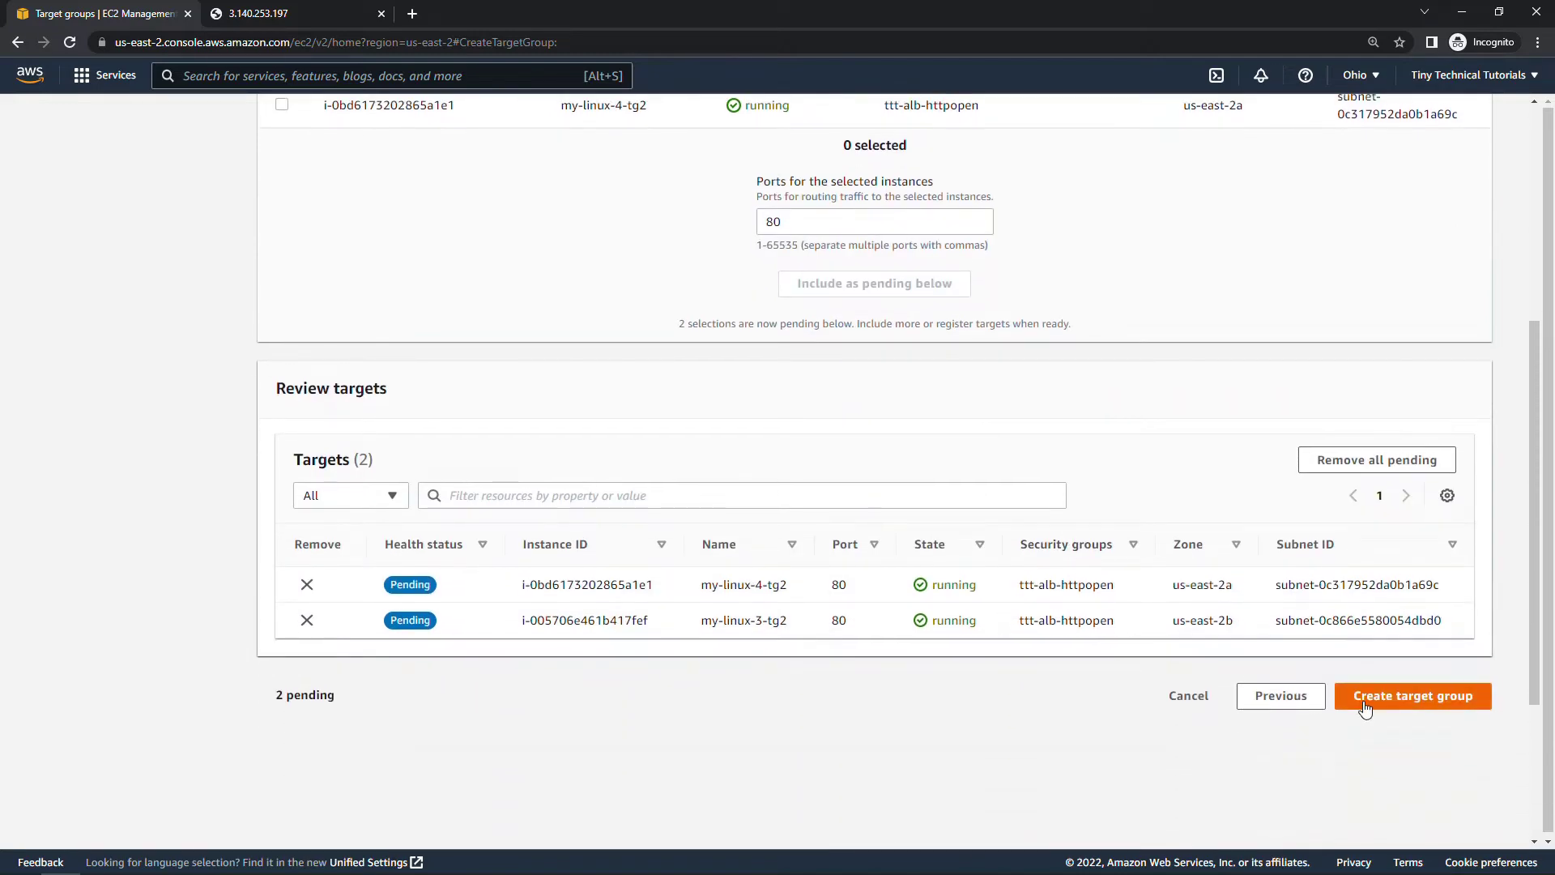
left_click(1364, 700)
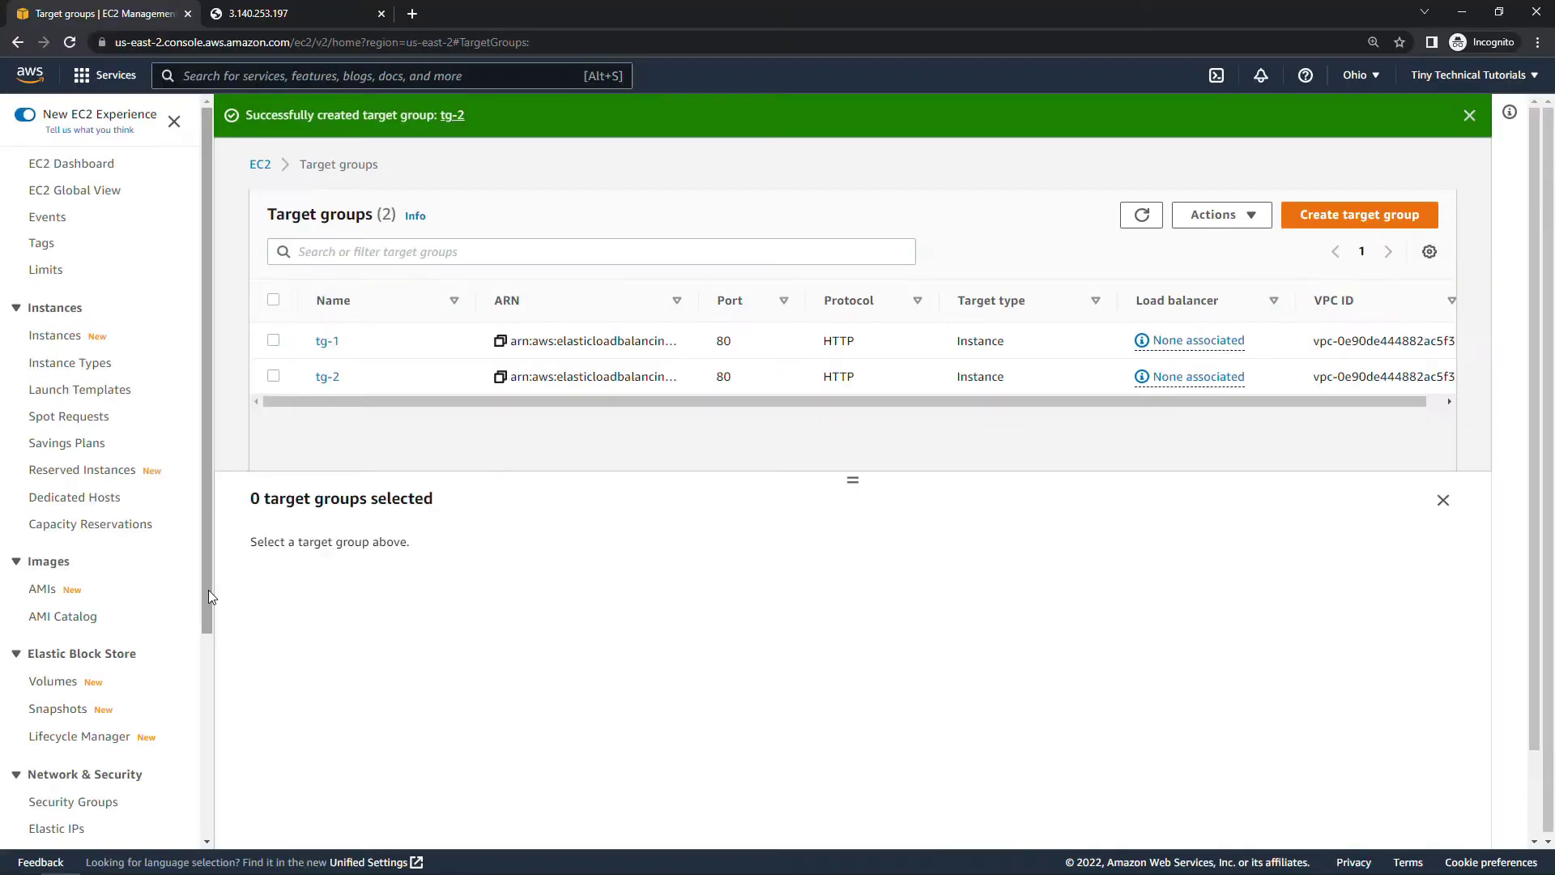
left_click_drag(208, 589, 211, 796)
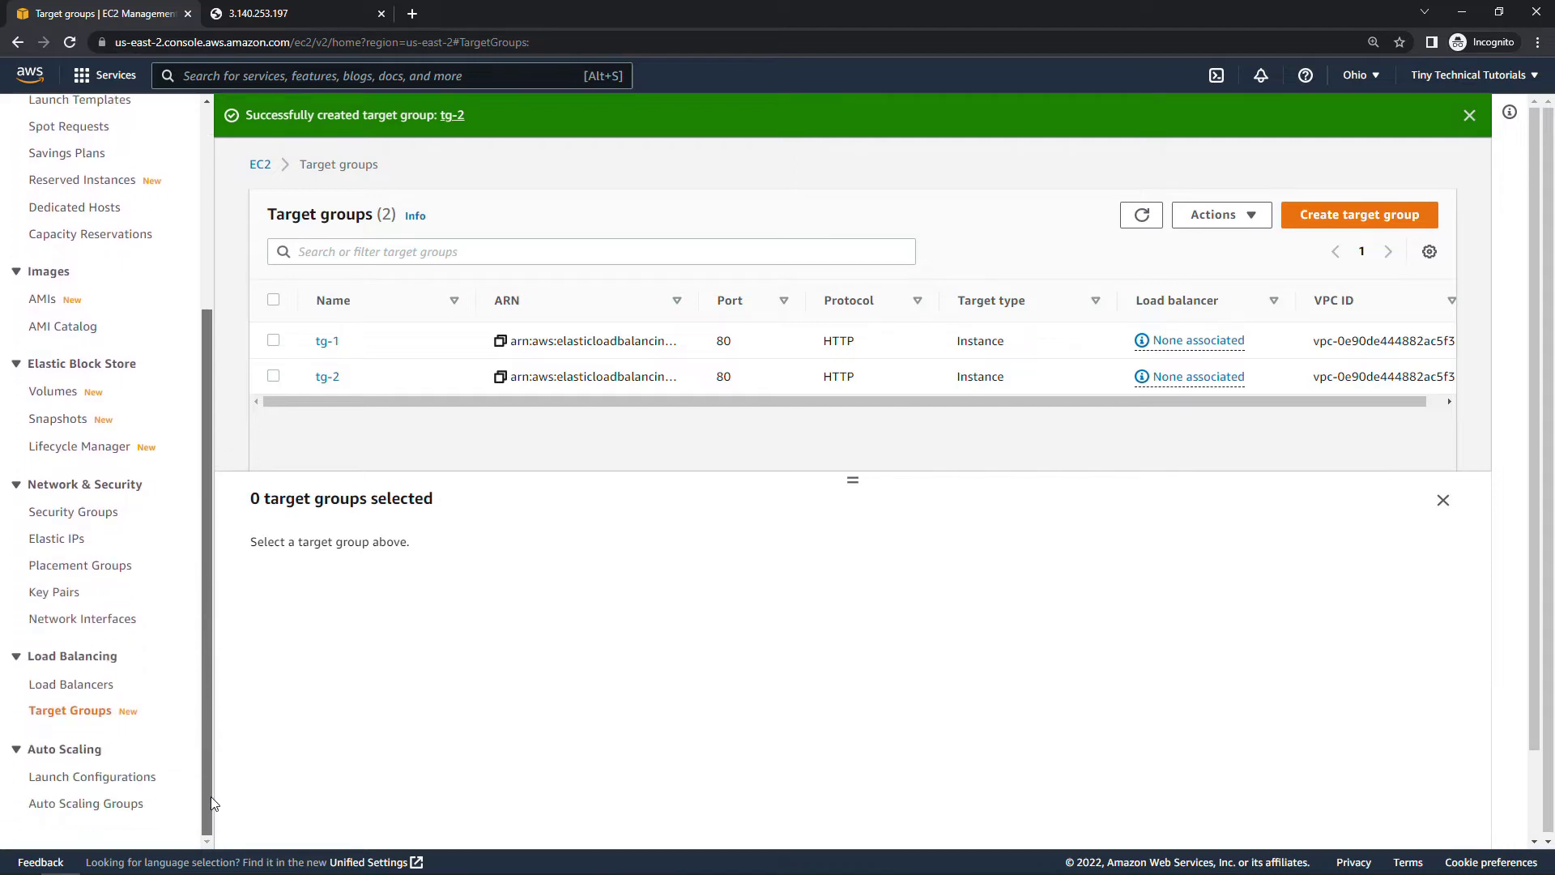
Begin an internet-facing IPv4 Application Load Balancer, my-more-complex-alb, keeping the default VPC
left_click(81, 689)
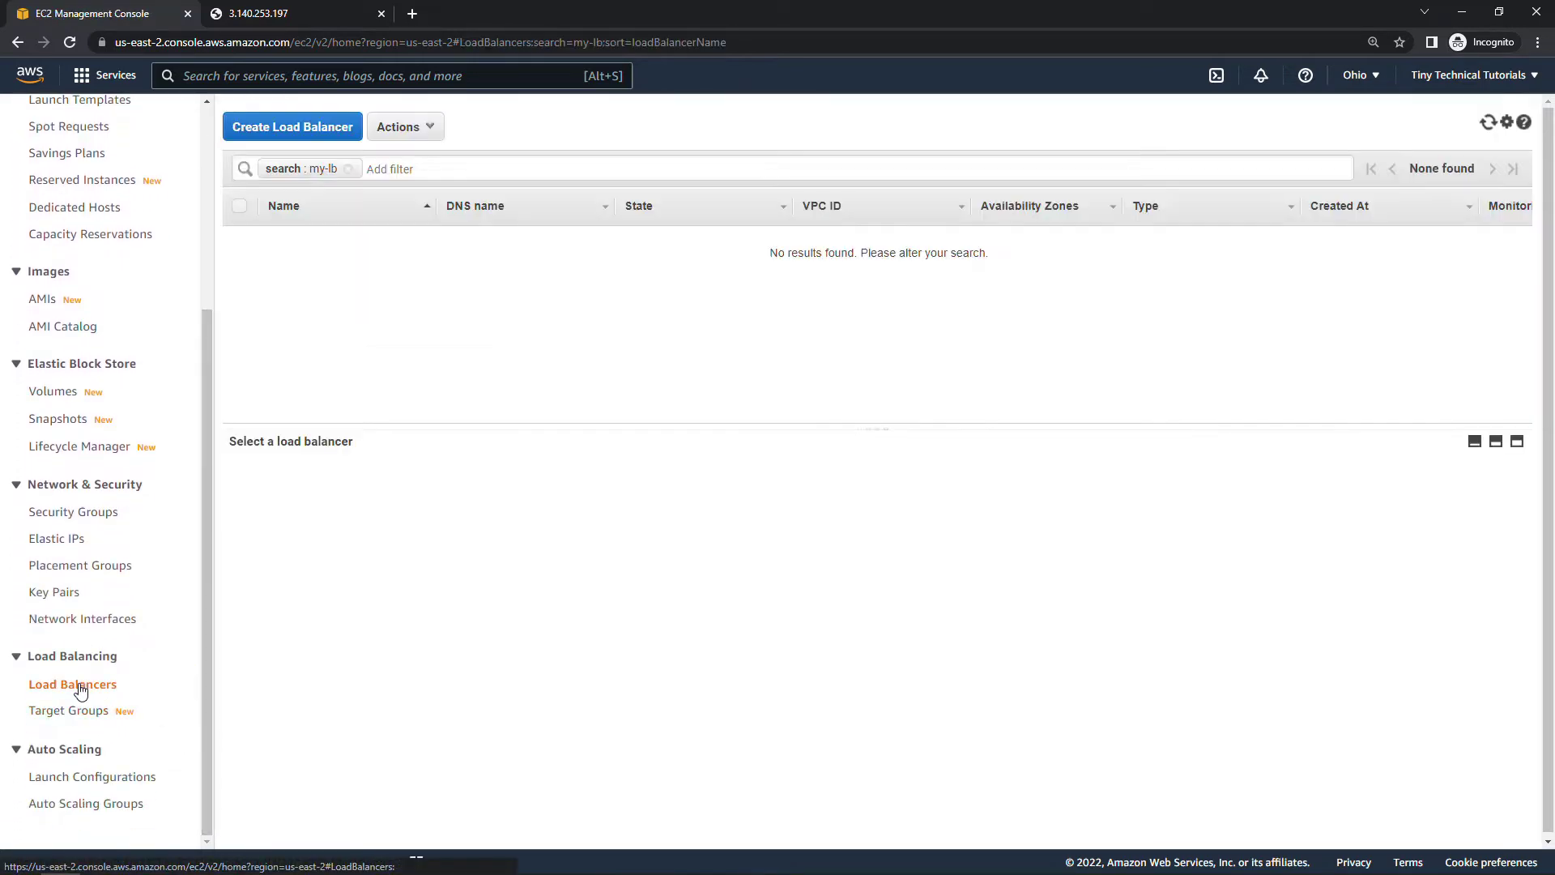
left_click(273, 134)
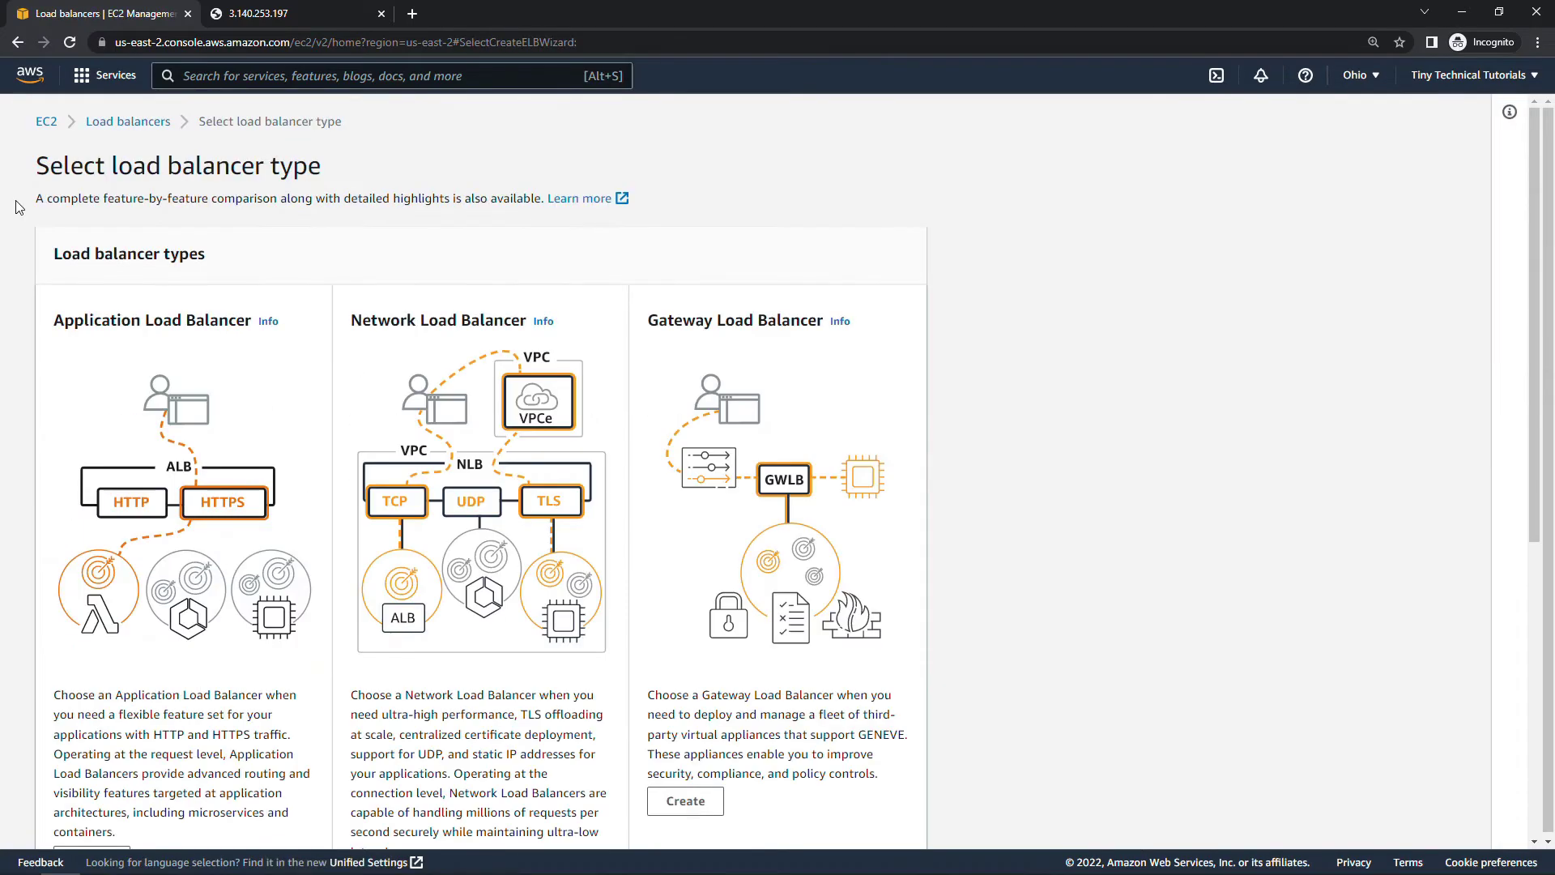
scroll(26, 296, "down", 2)
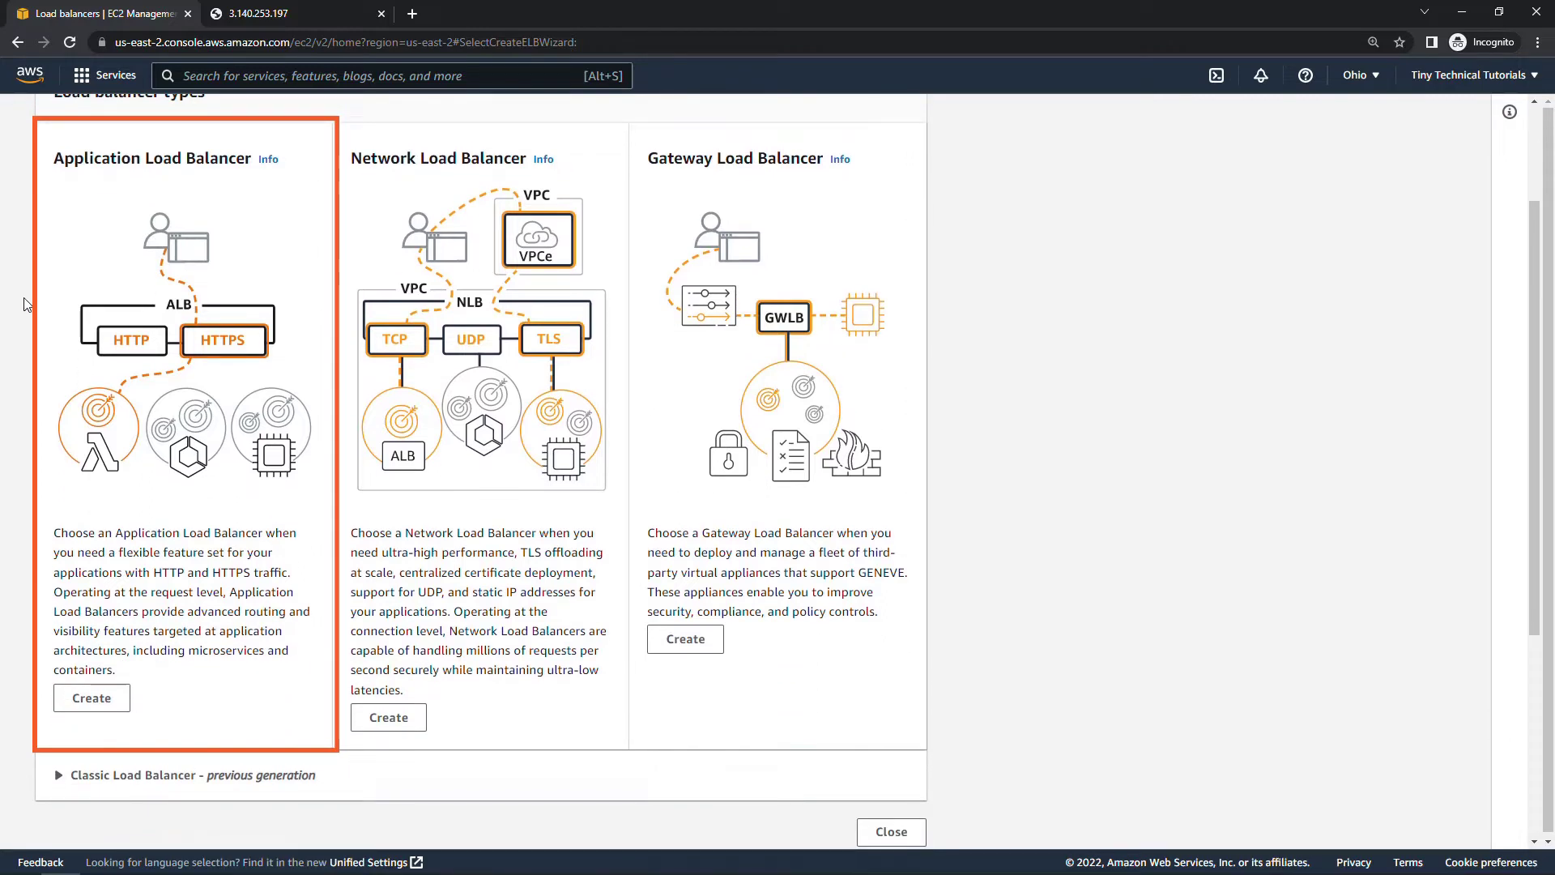
left_click(110, 702)
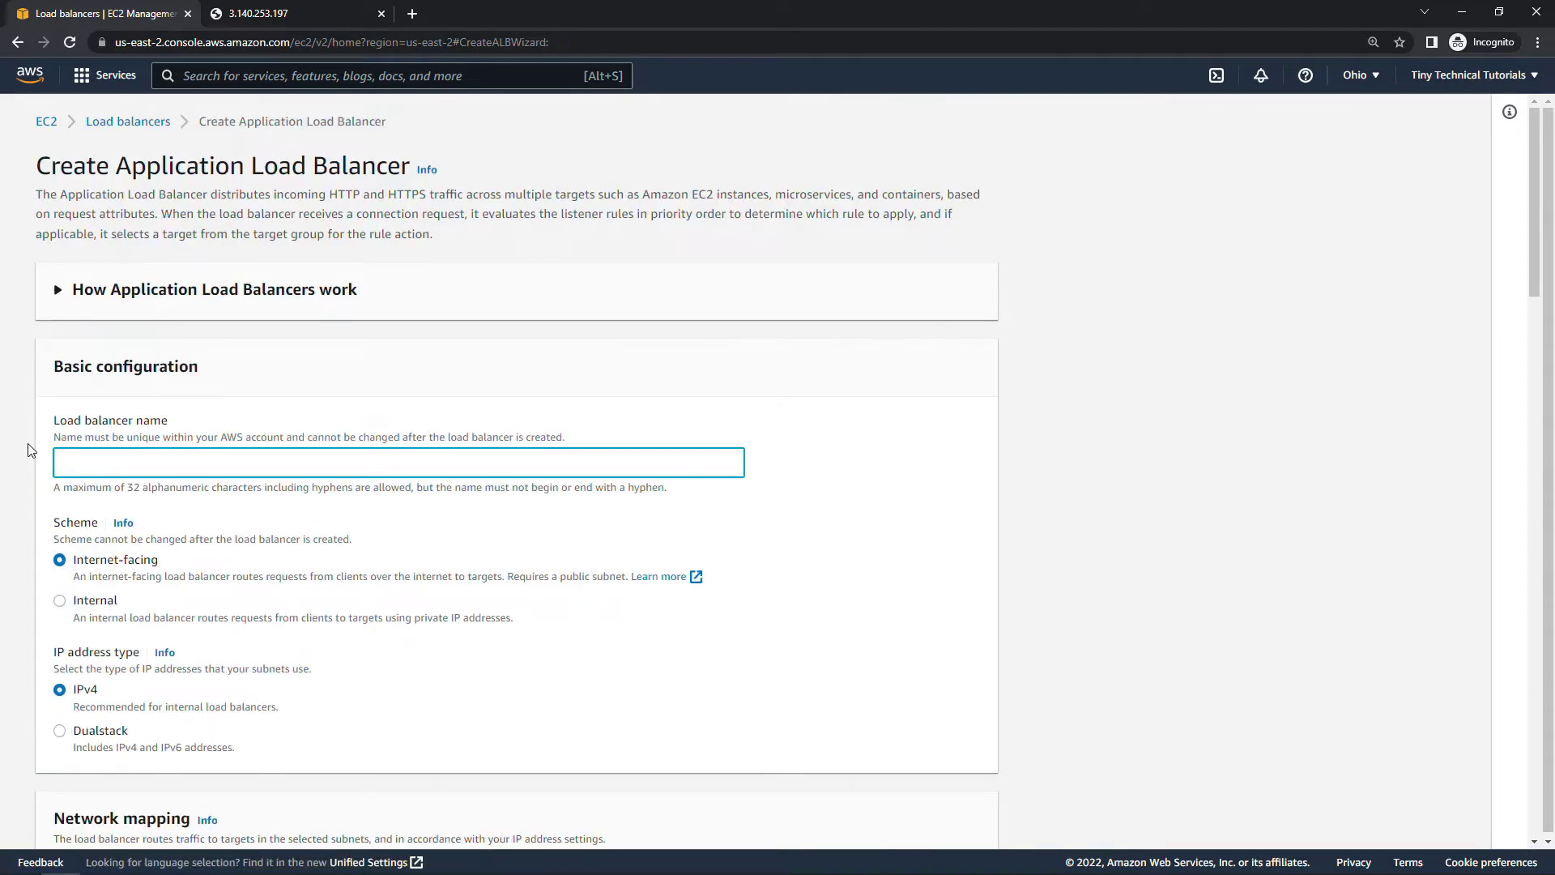
type("my-more-complex-alb")
scroll(20, 538, "down", 2)
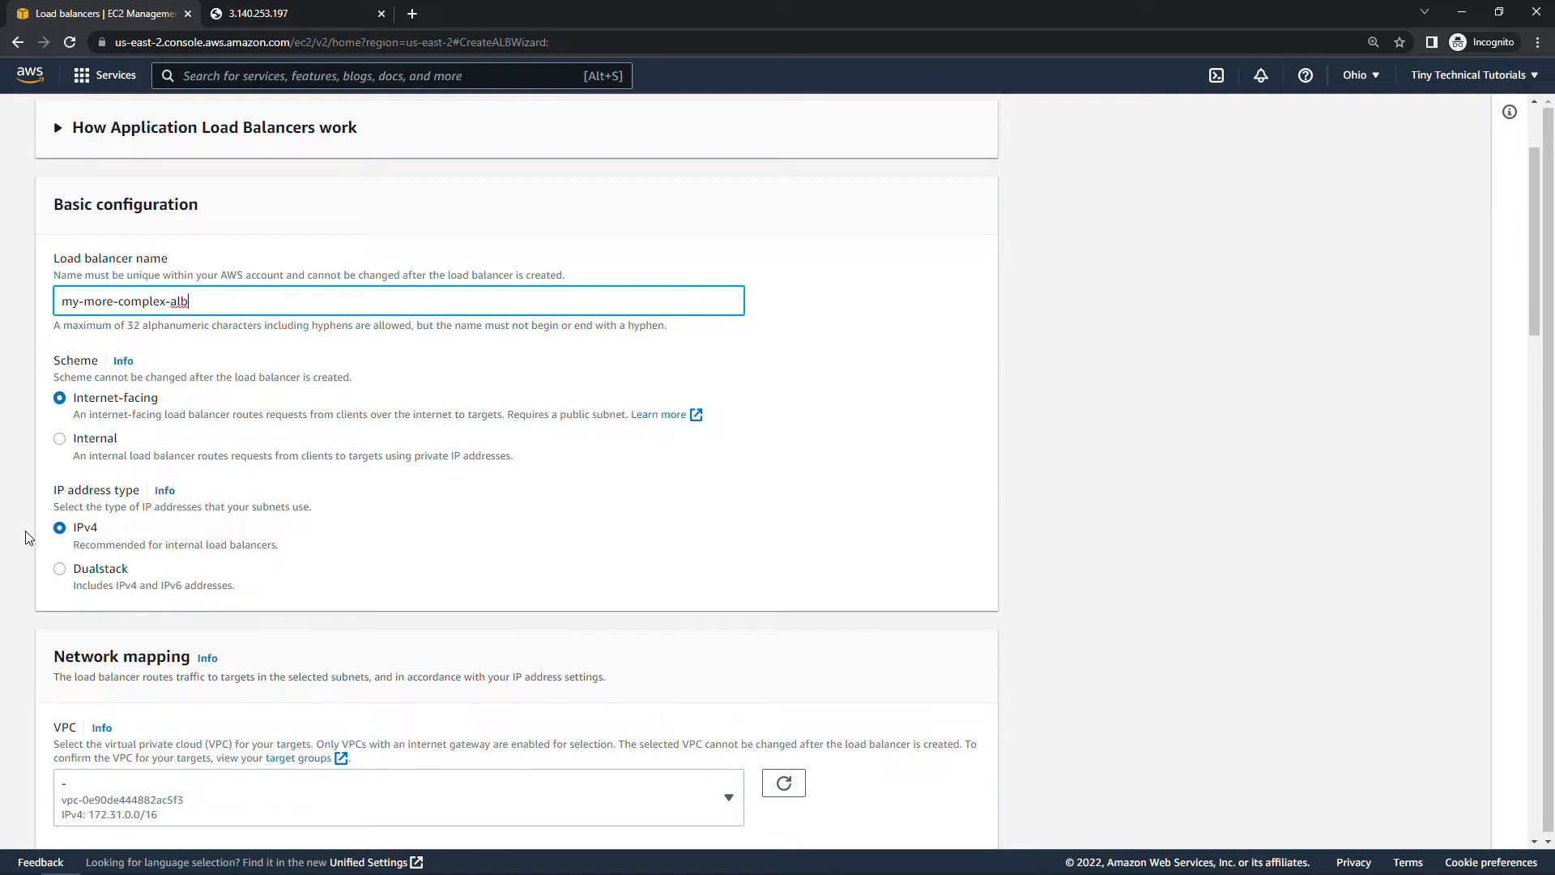
scroll(26, 530, "down", 2)
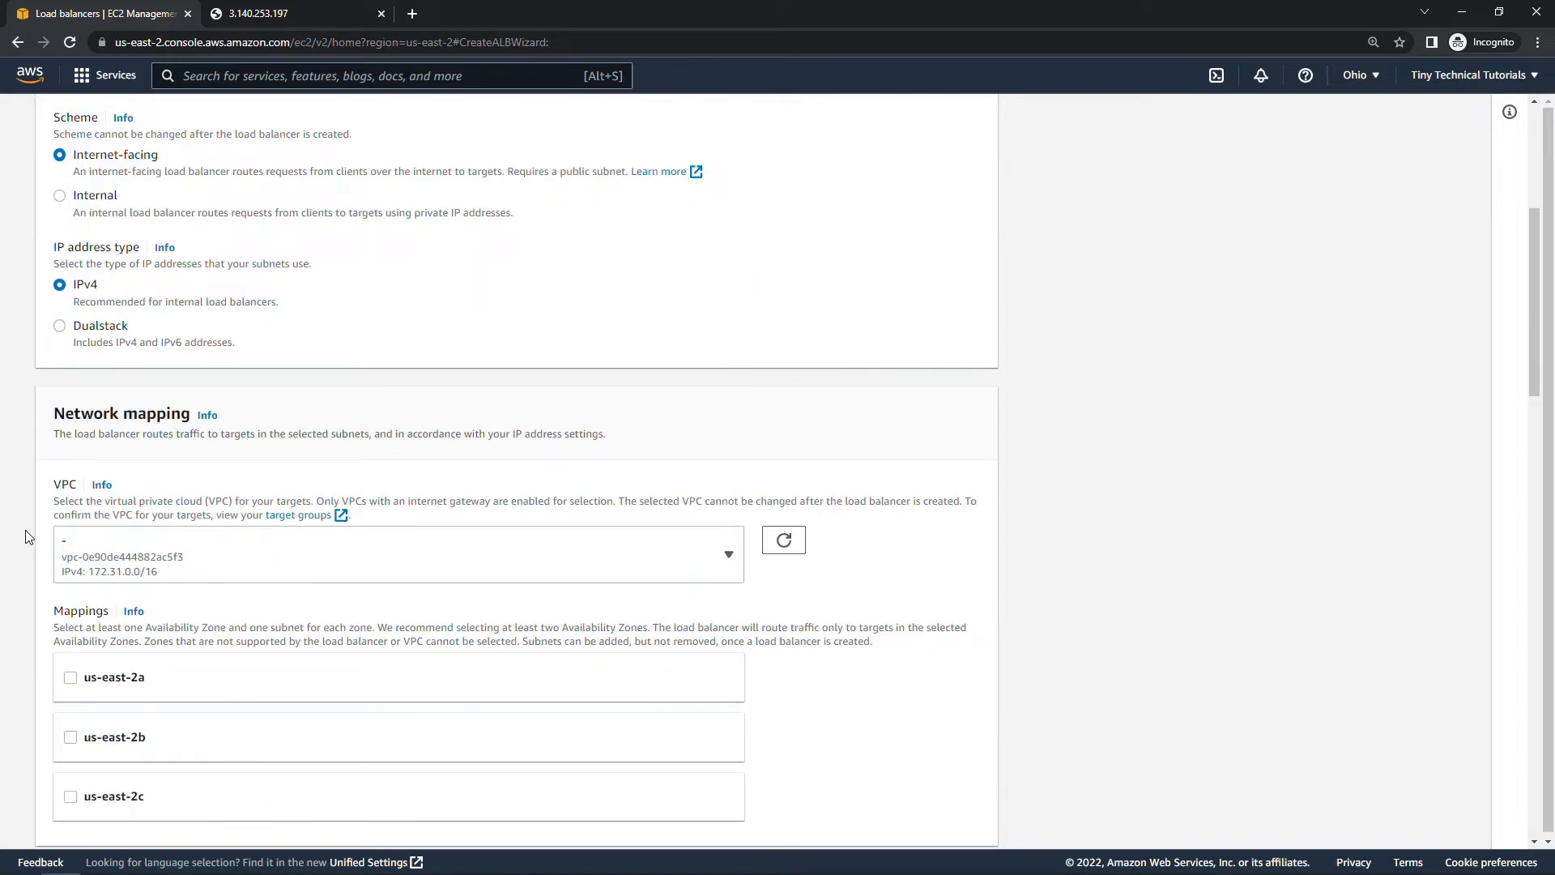
left_click(88, 553)
left_click(48, 564)
scroll(47, 566, "down", 1)
scroll(45, 559, "down", 1)
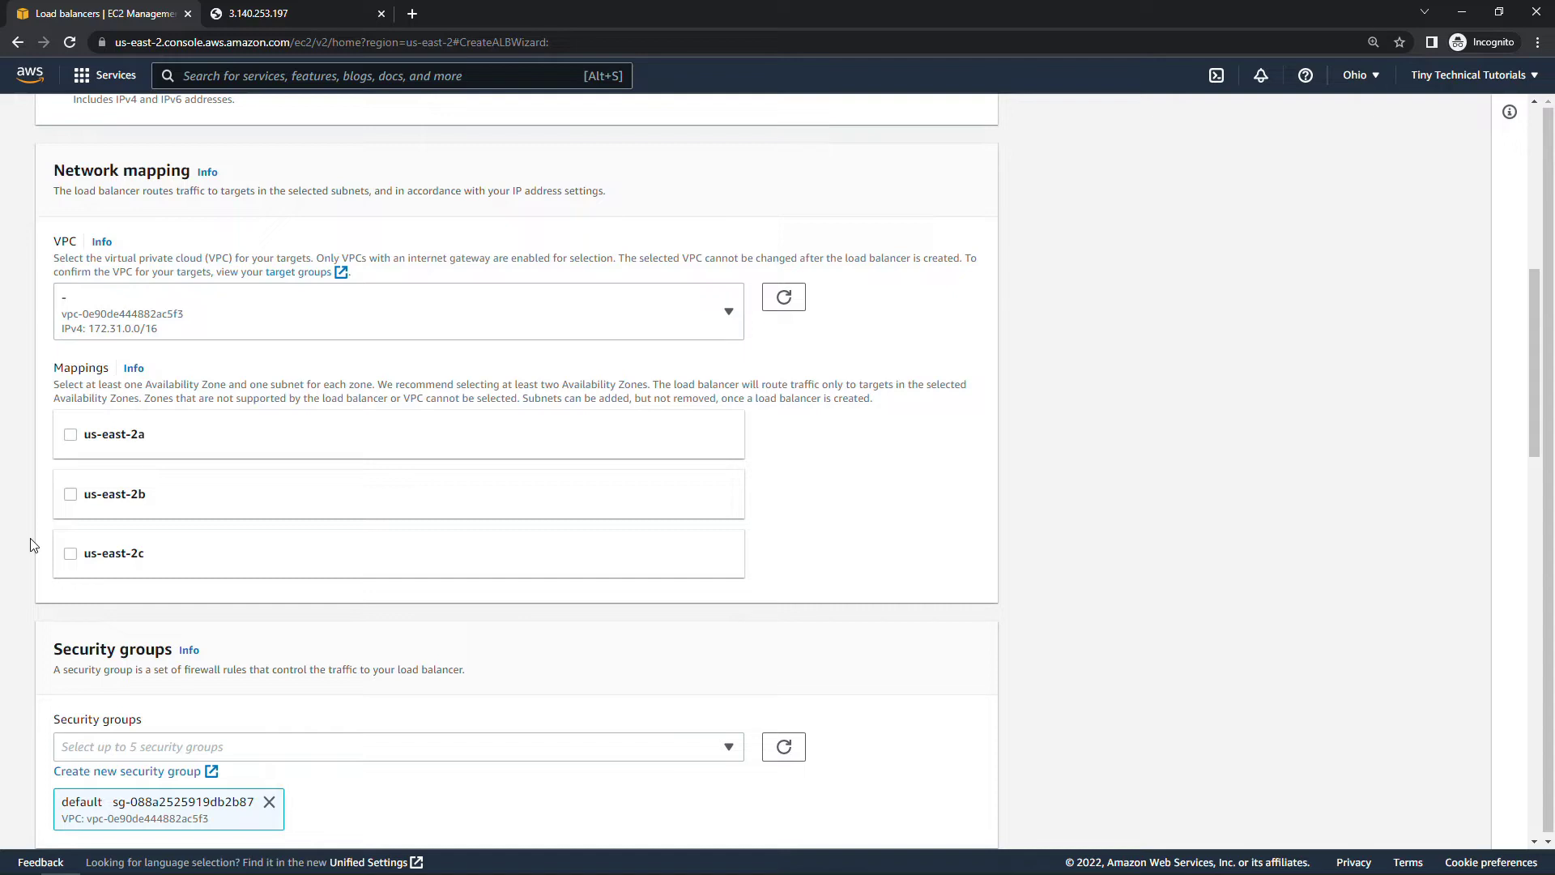
Enable us-east-2a and us-east-2b mappings and attach ttt-alb-httpopen alongside the default group
left_click(70, 437)
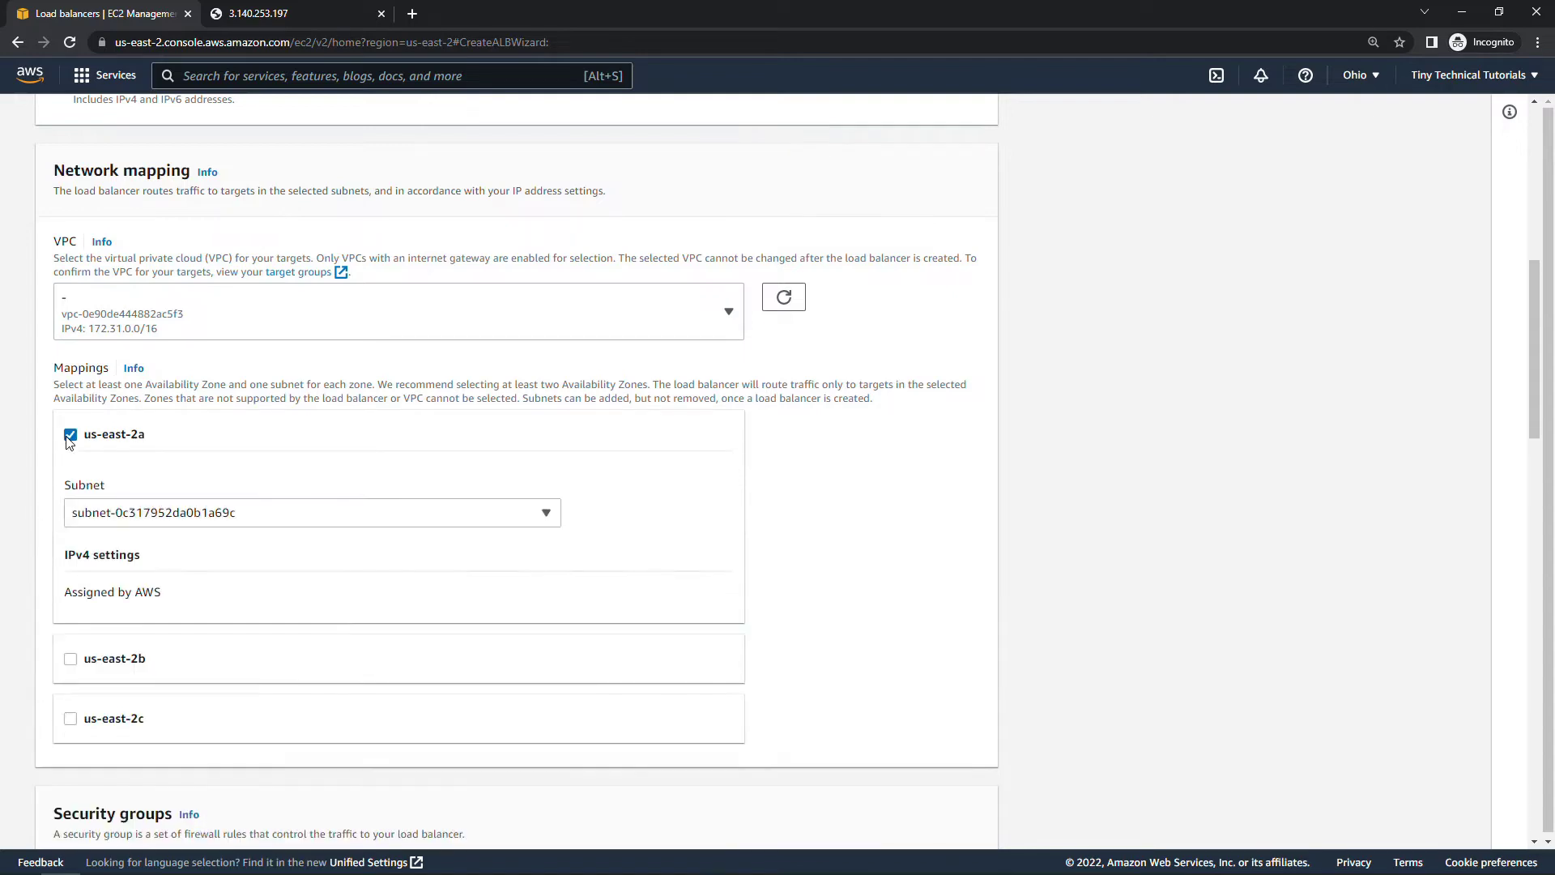
left_click(69, 662)
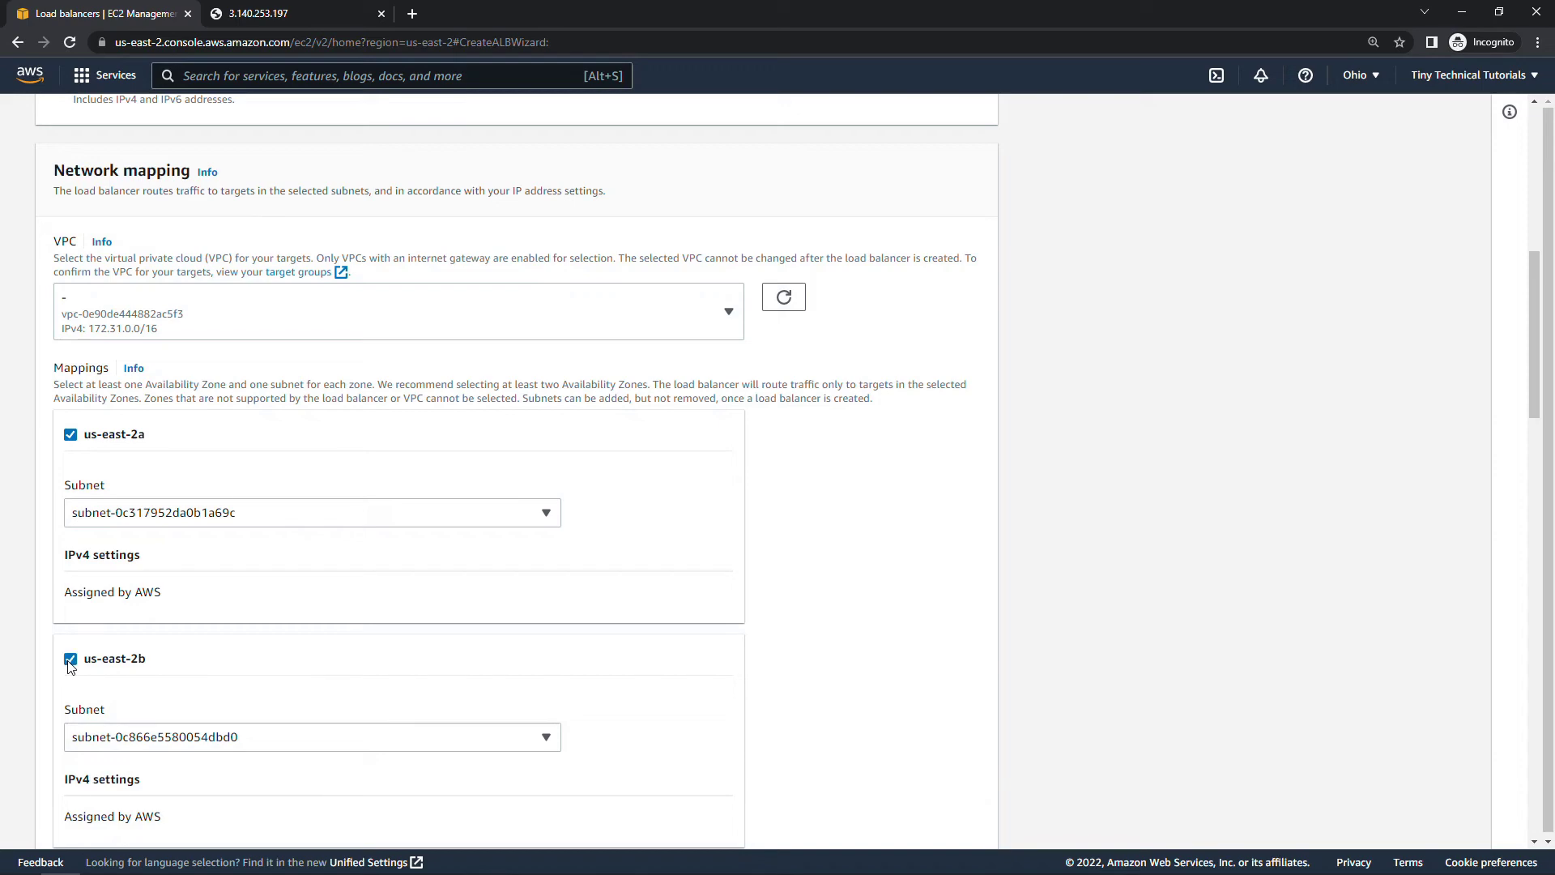
scroll(67, 667, "down", 1)
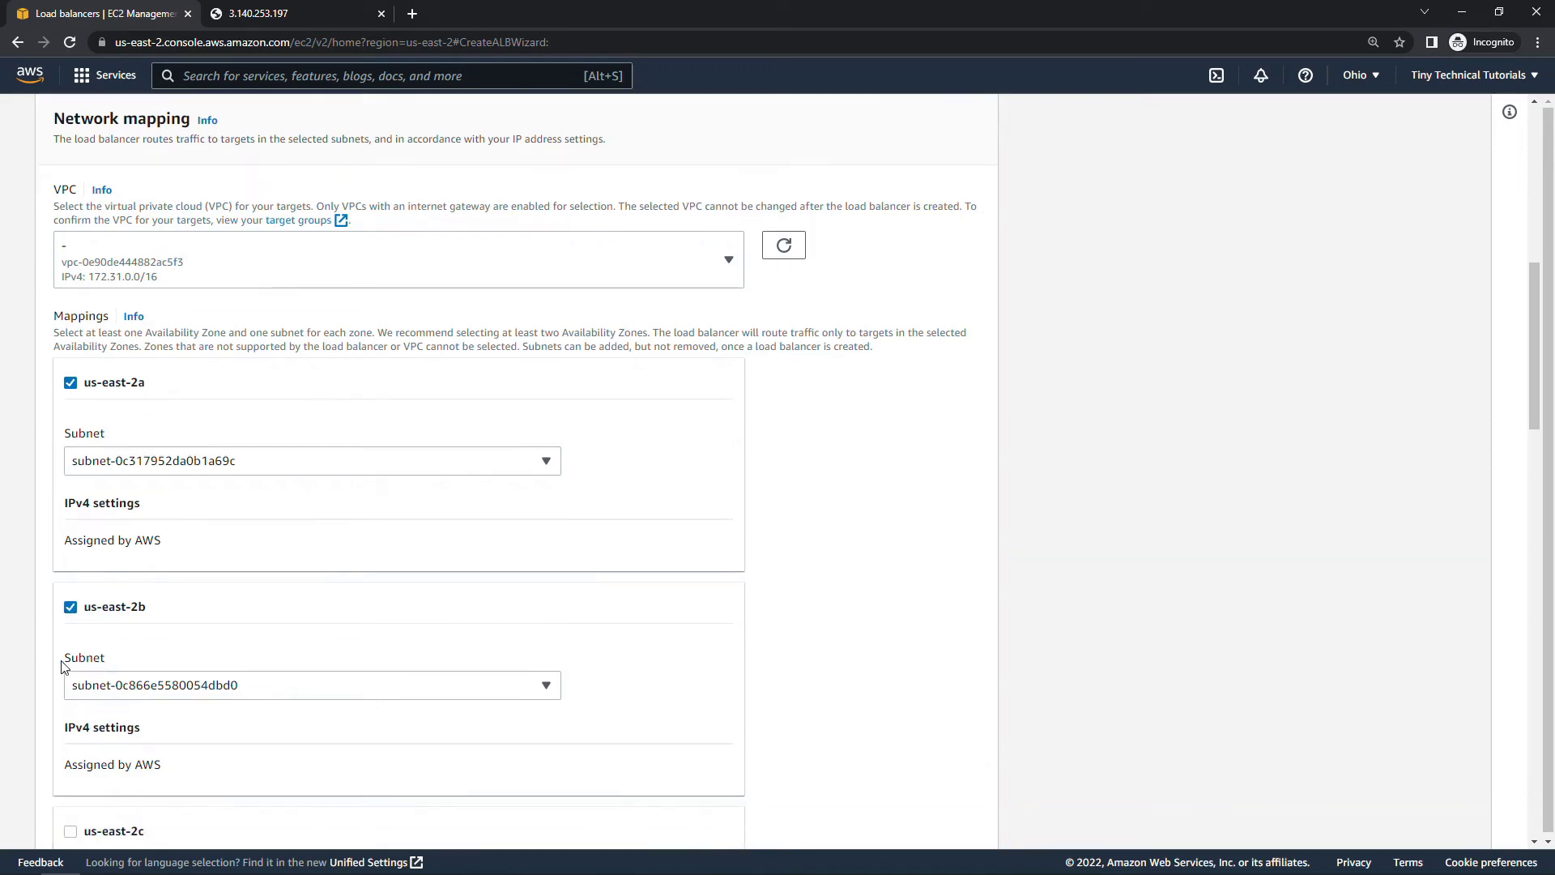
scroll(55, 656, "down", 1)
scroll(47, 646, "down", 2)
scroll(24, 647, "down", 1)
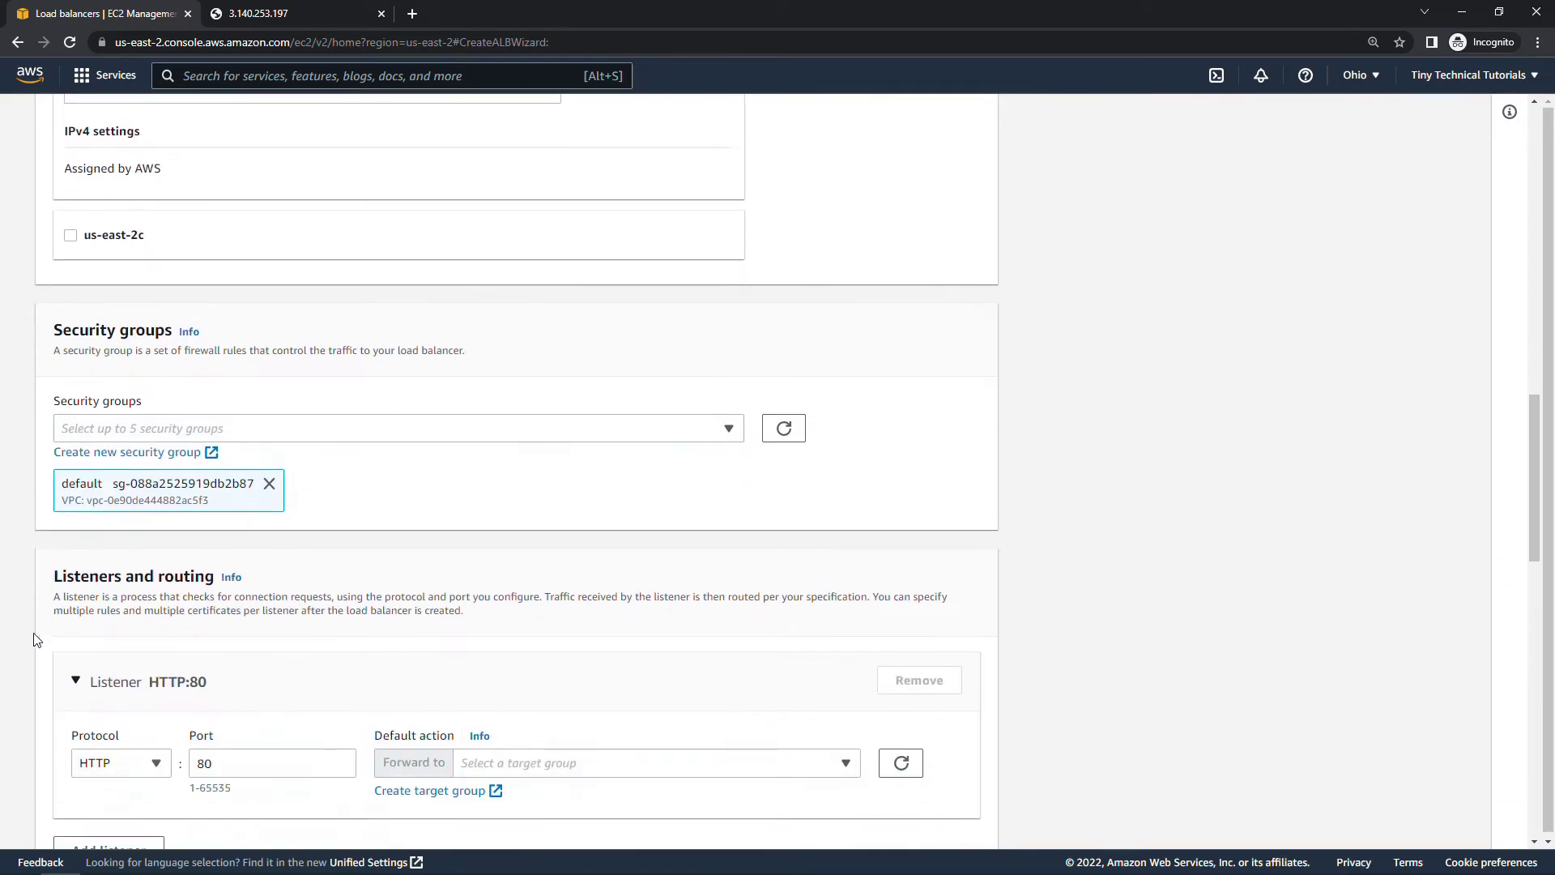
left_click(321, 434)
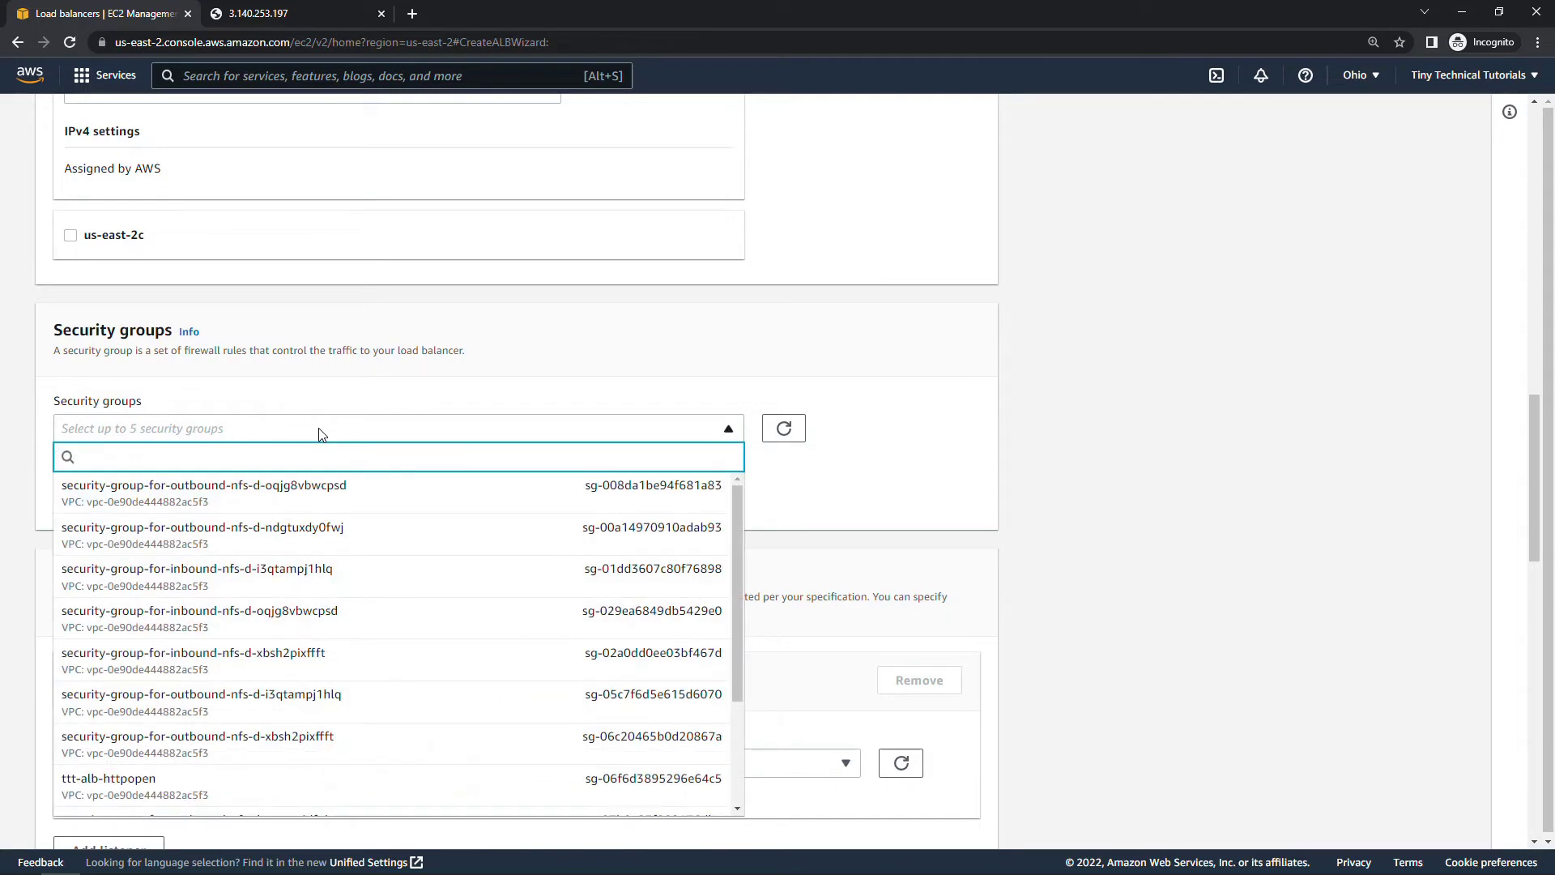
scroll(279, 656, "down", 1)
scroll(256, 656, "down", 1)
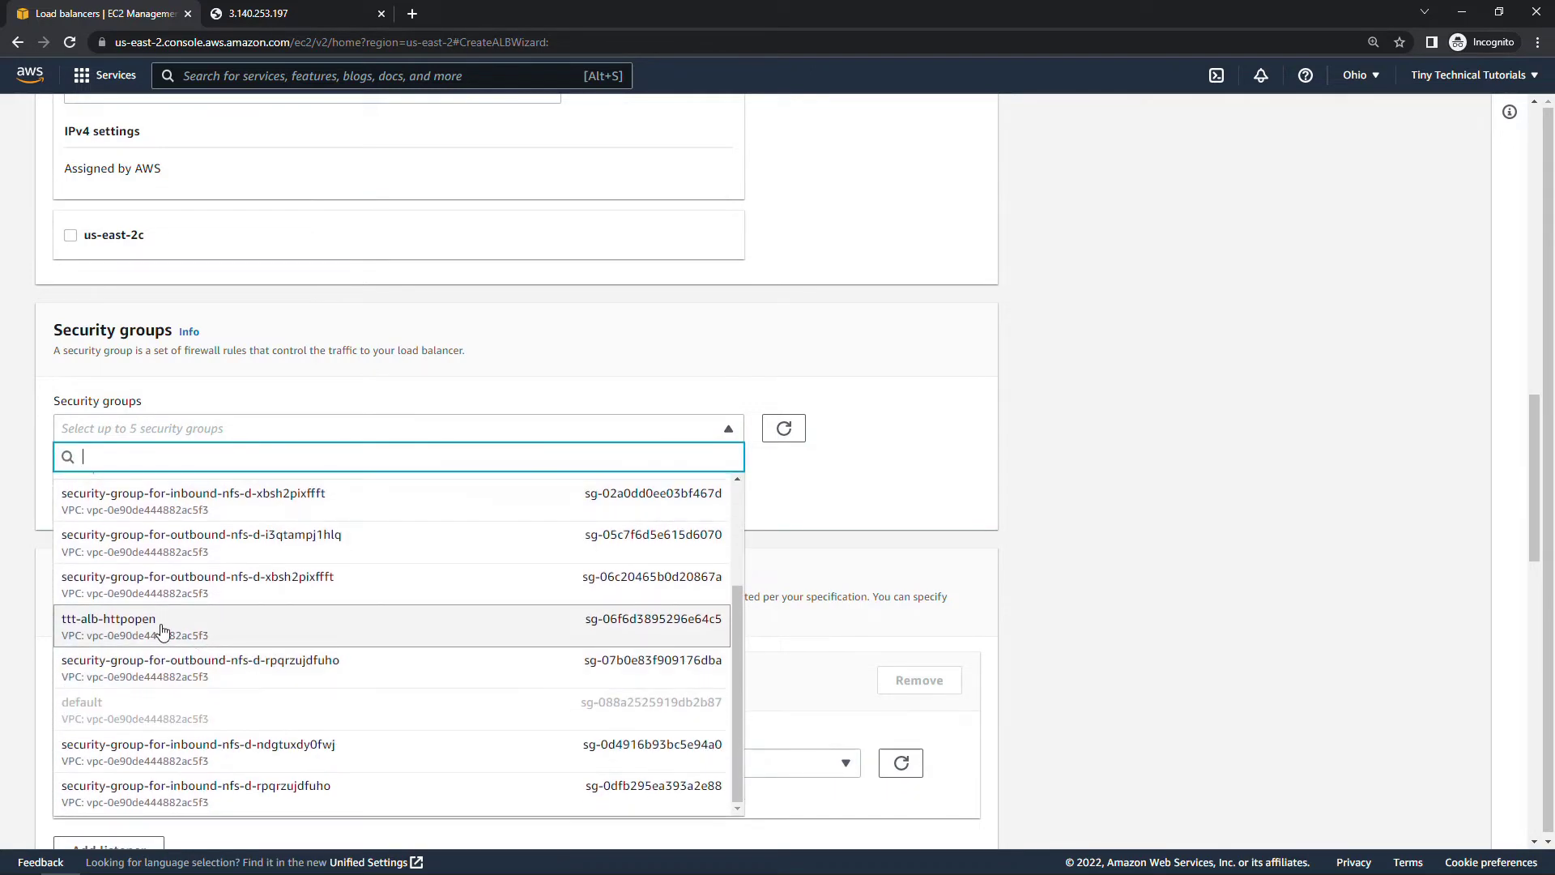
left_click(152, 629)
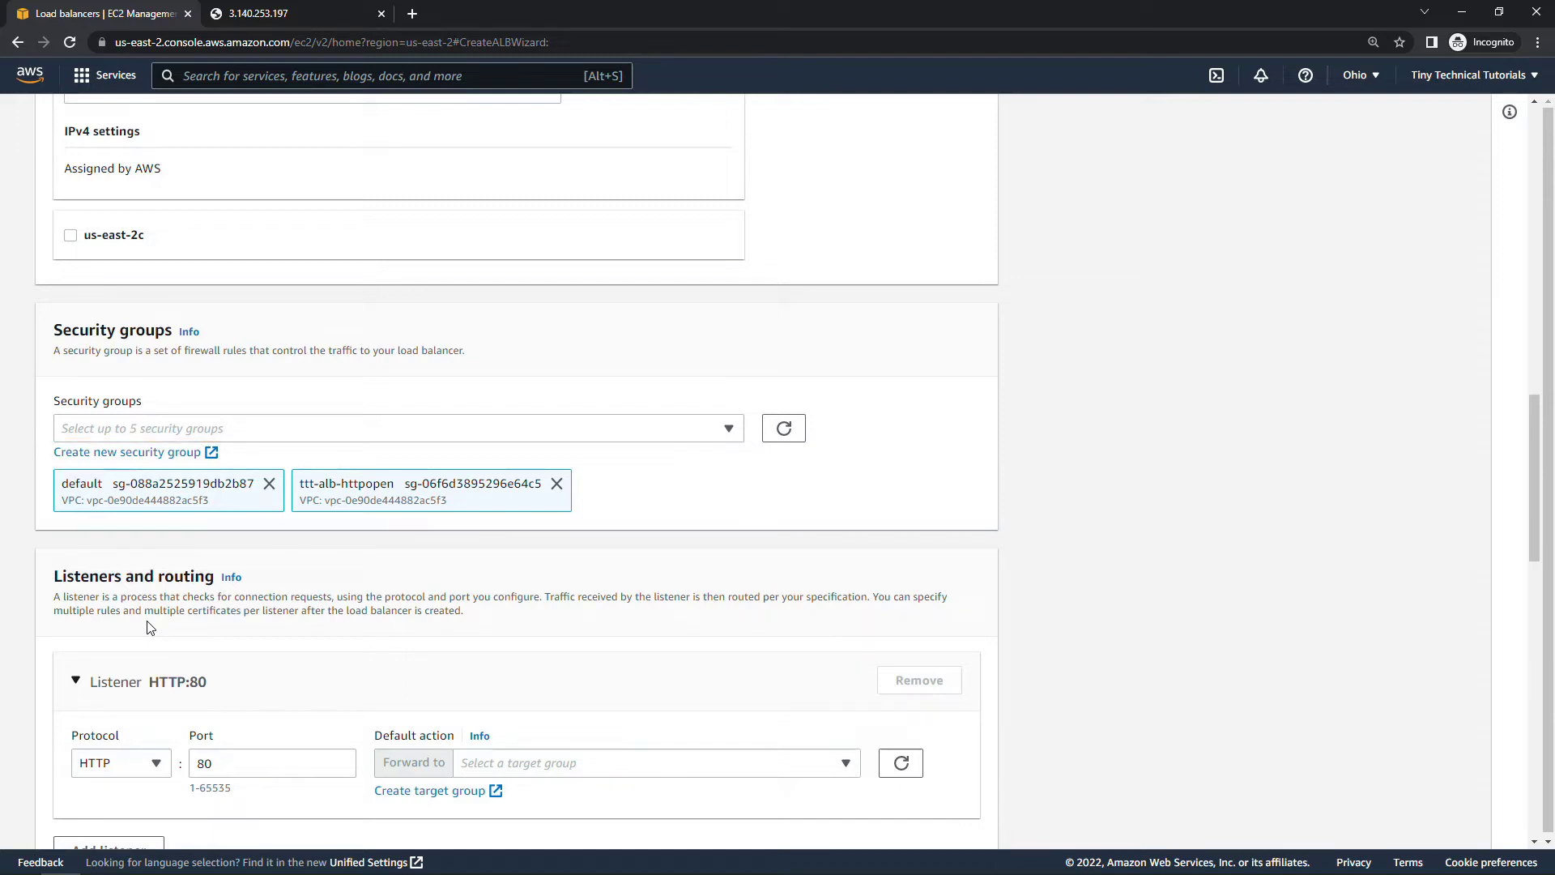
scroll(43, 609, "down", 2)
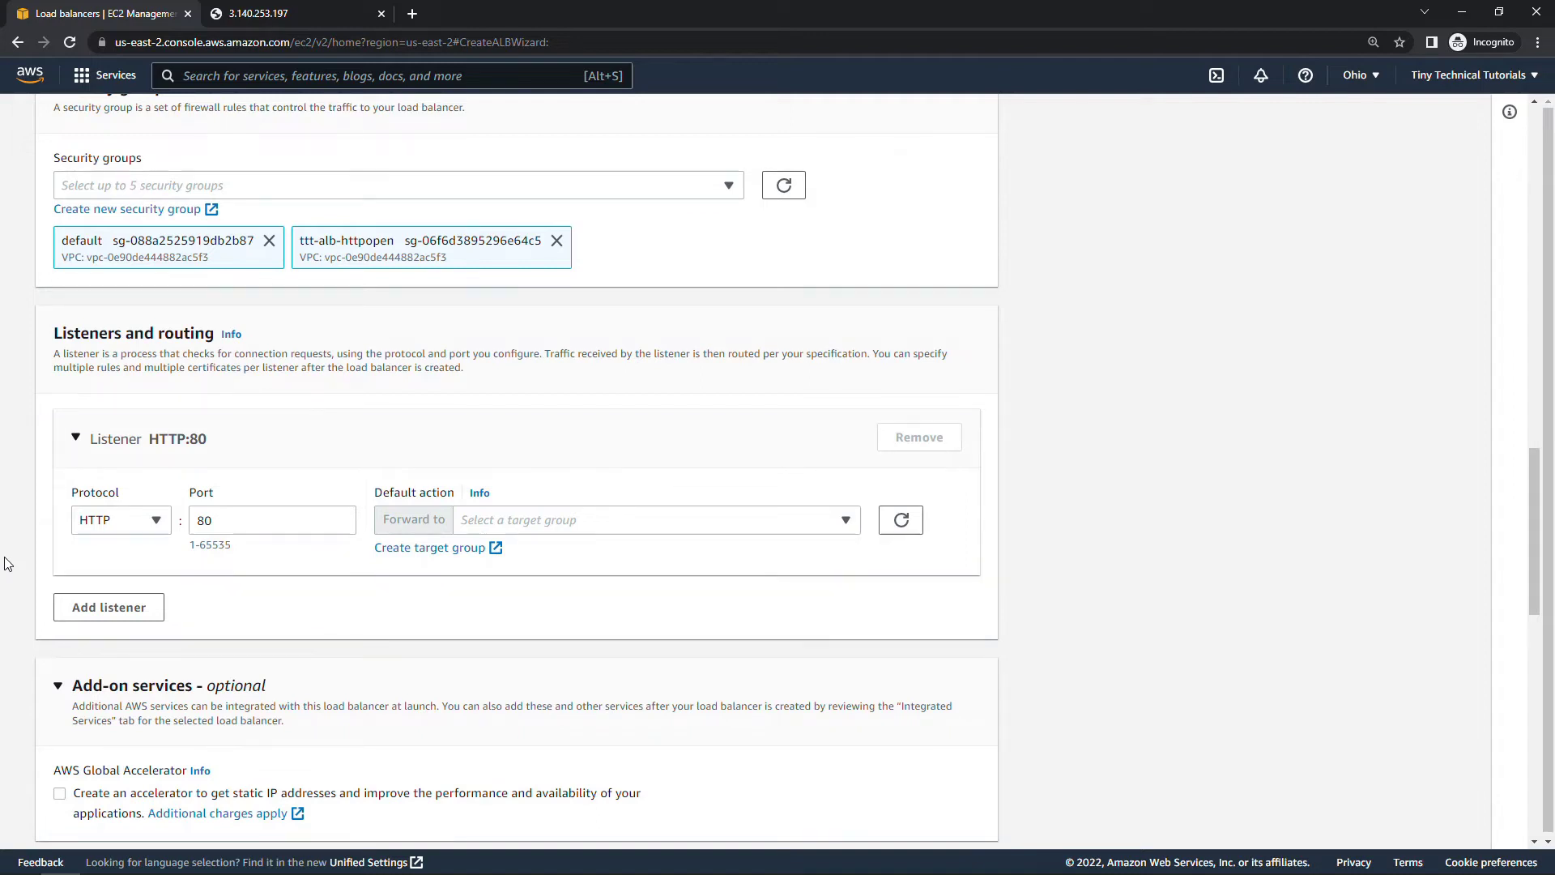
left_click(139, 532)
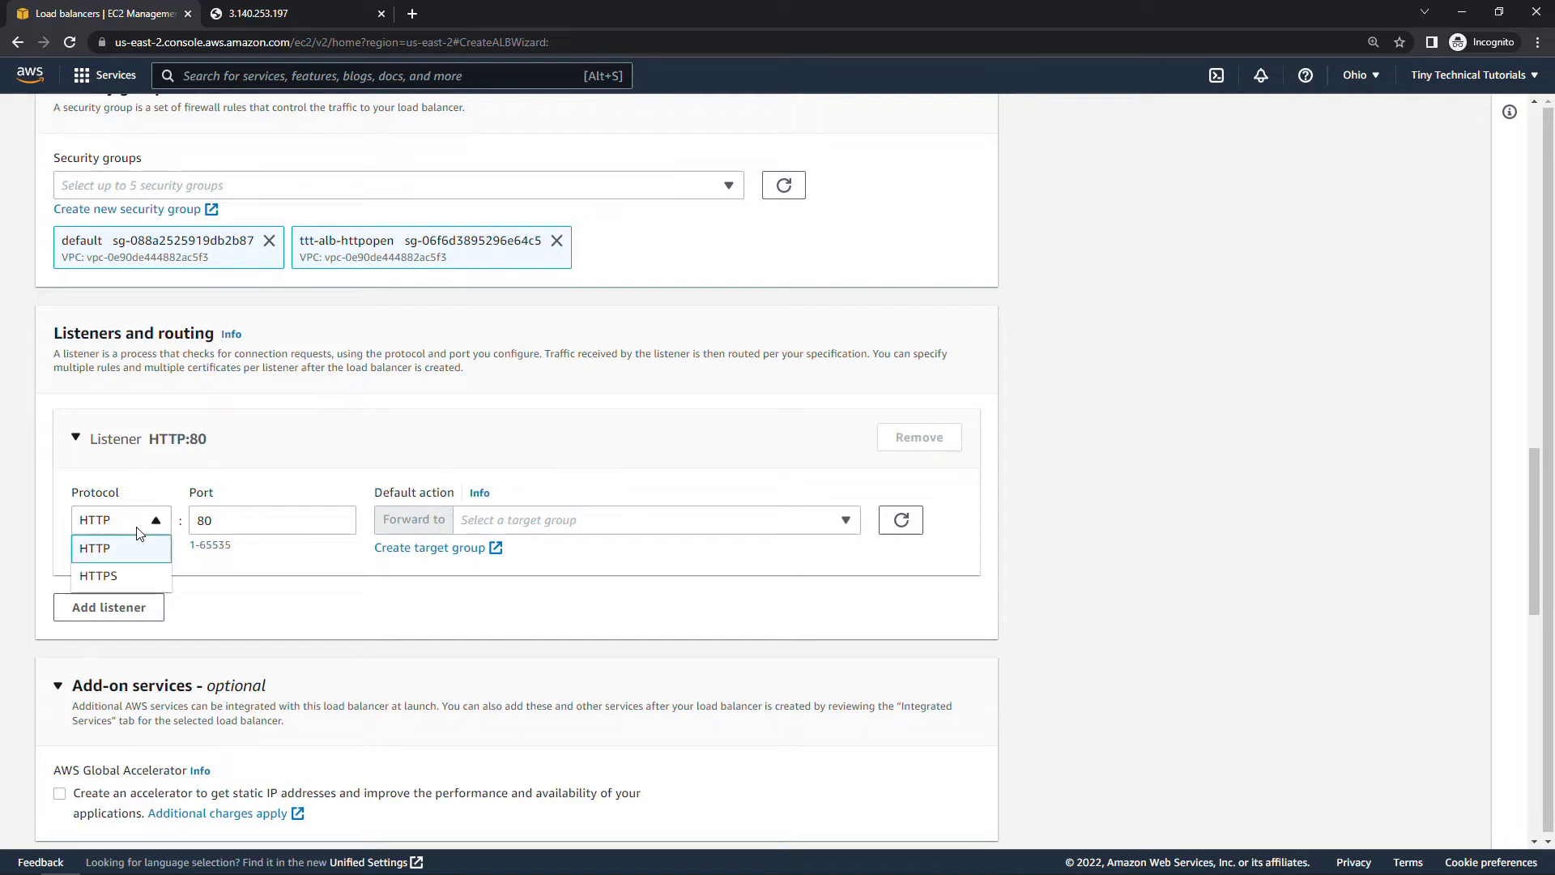
left_click(121, 576)
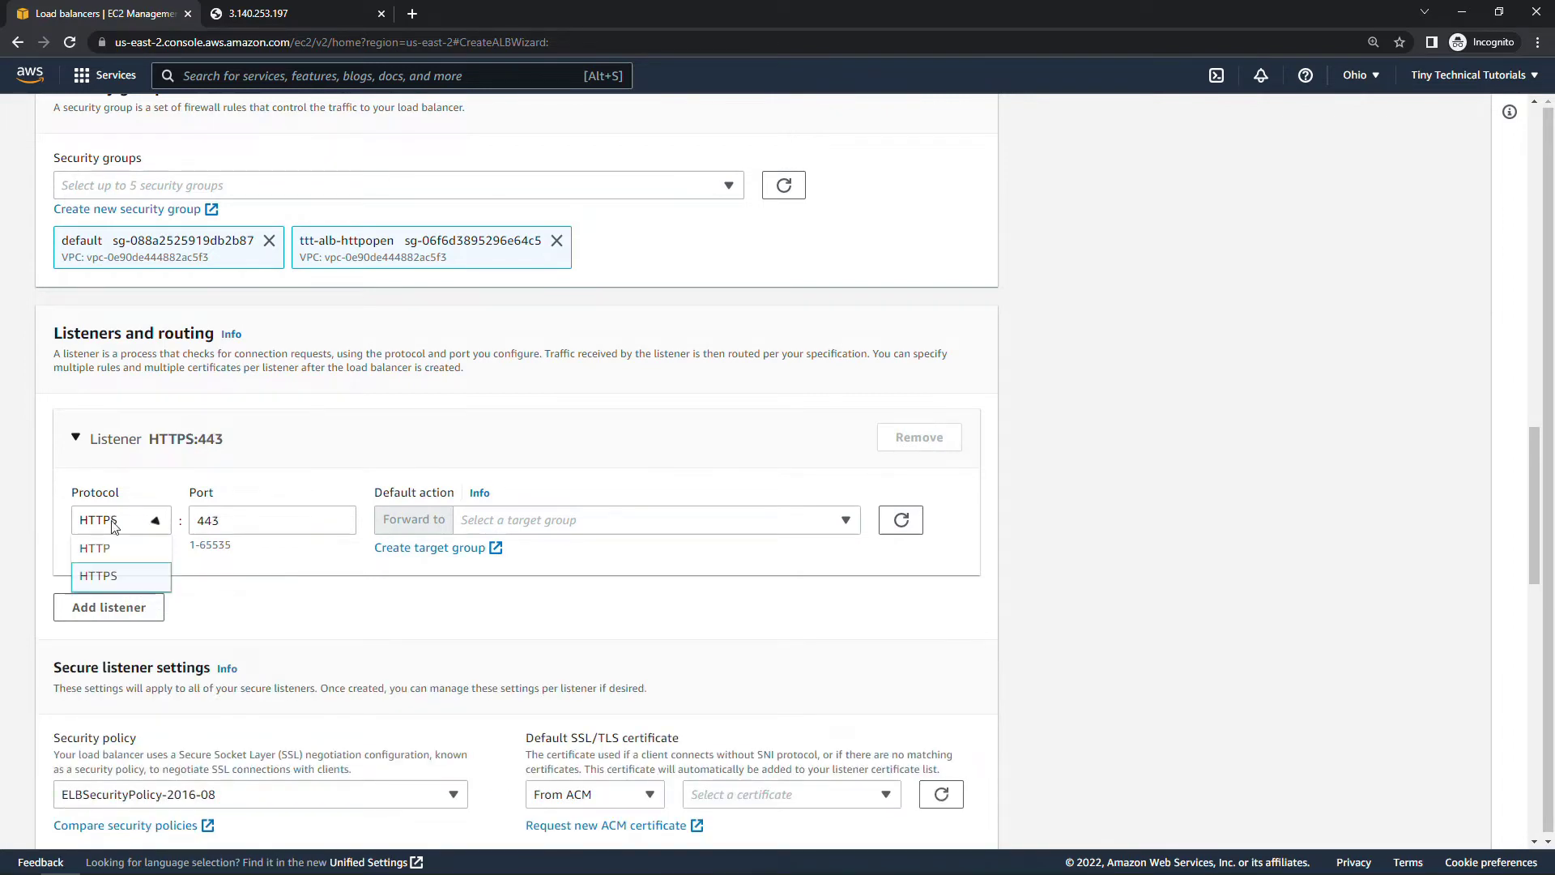
left_click(103, 553)
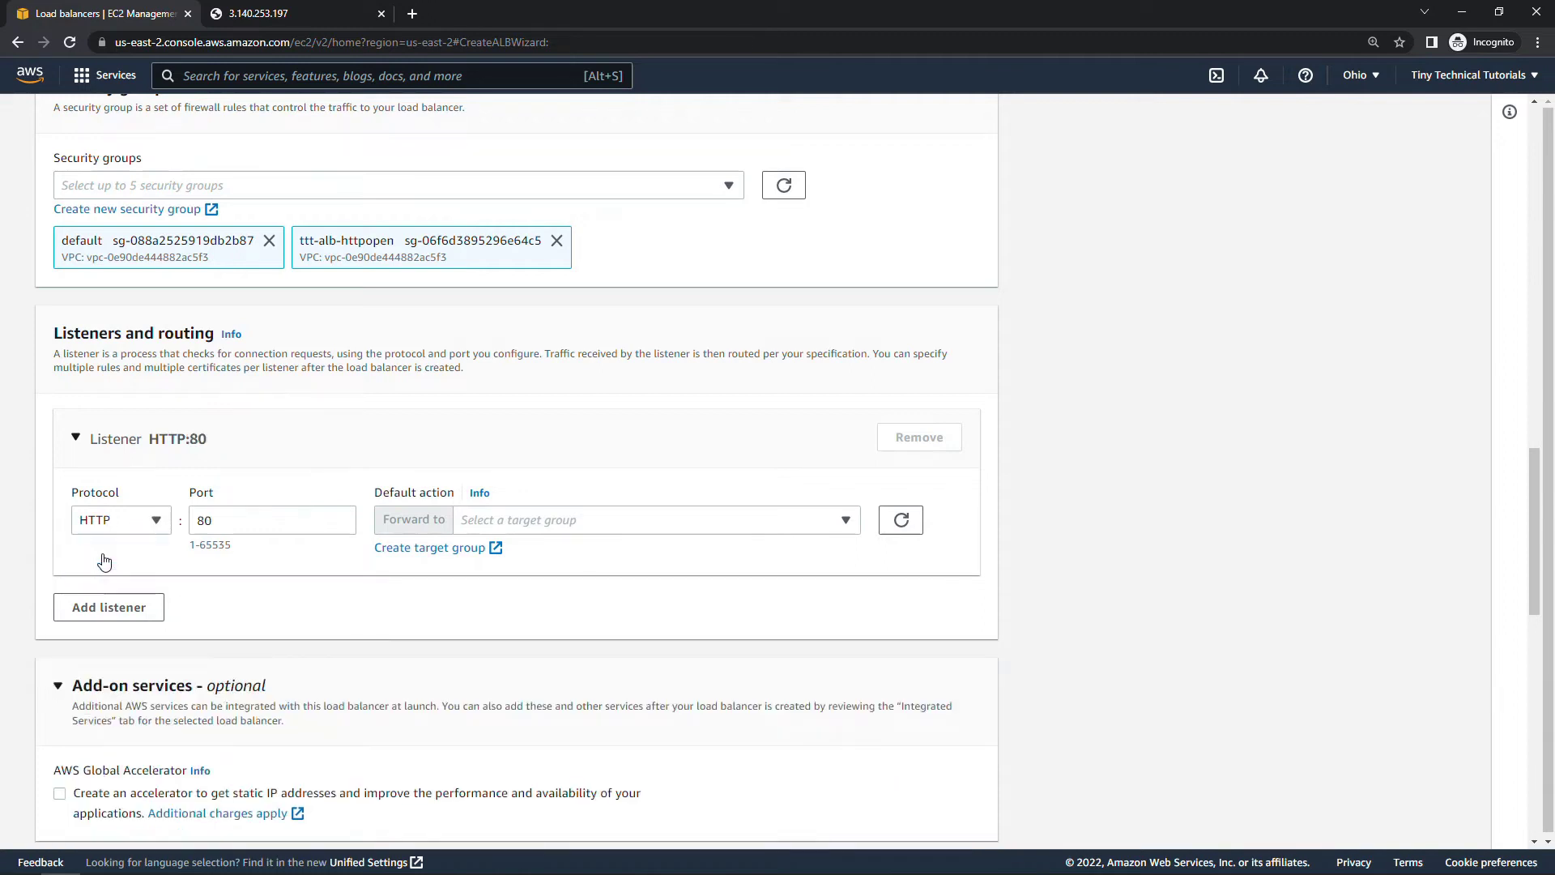
left_click(119, 532)
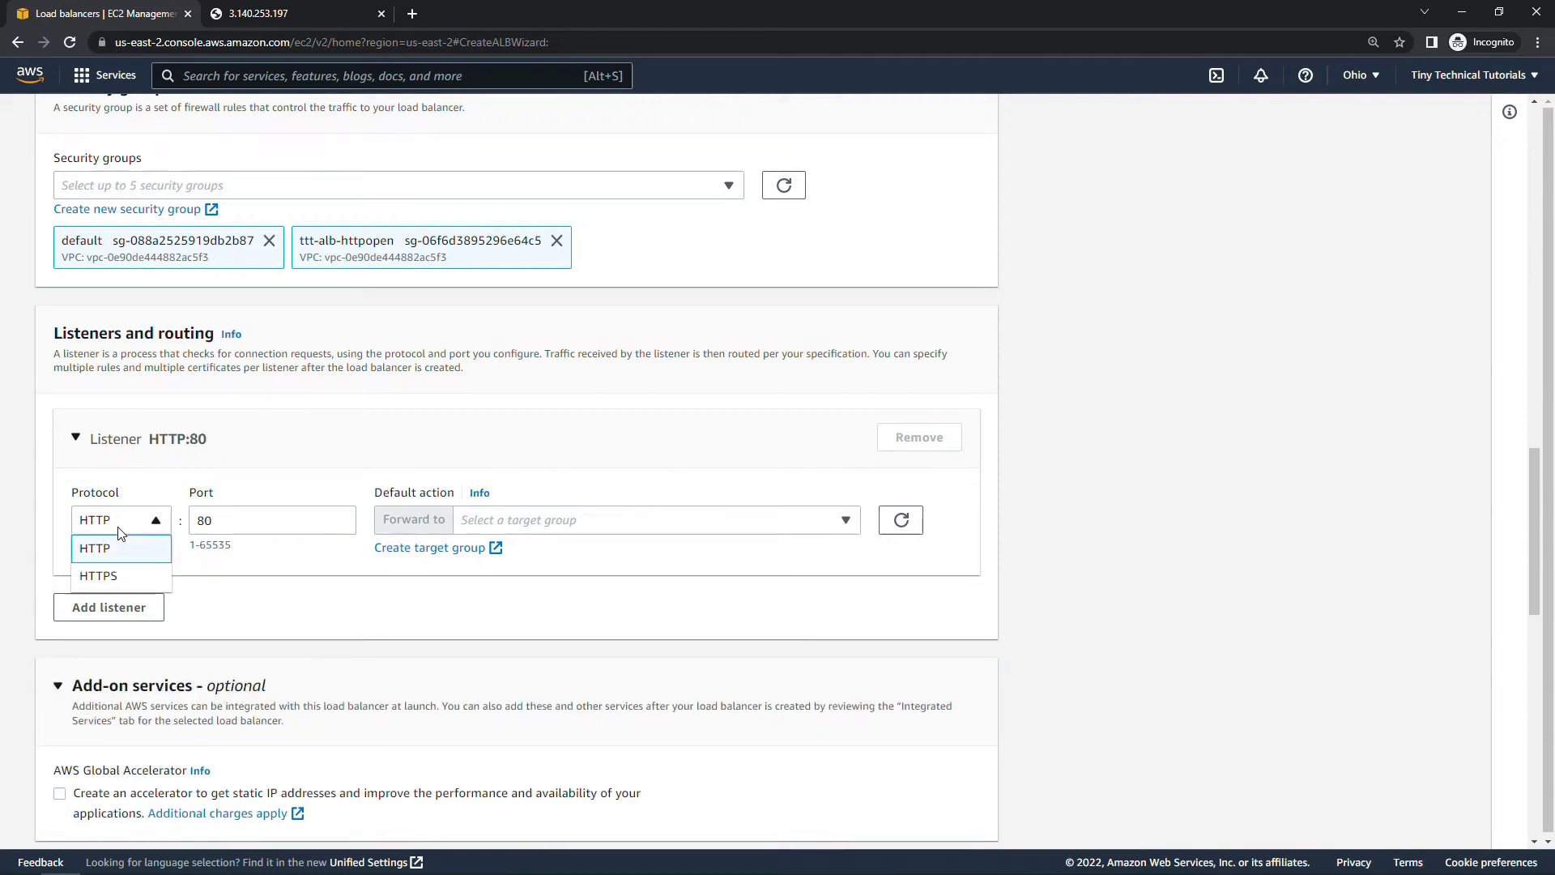
left_click(118, 535)
left_click(111, 608)
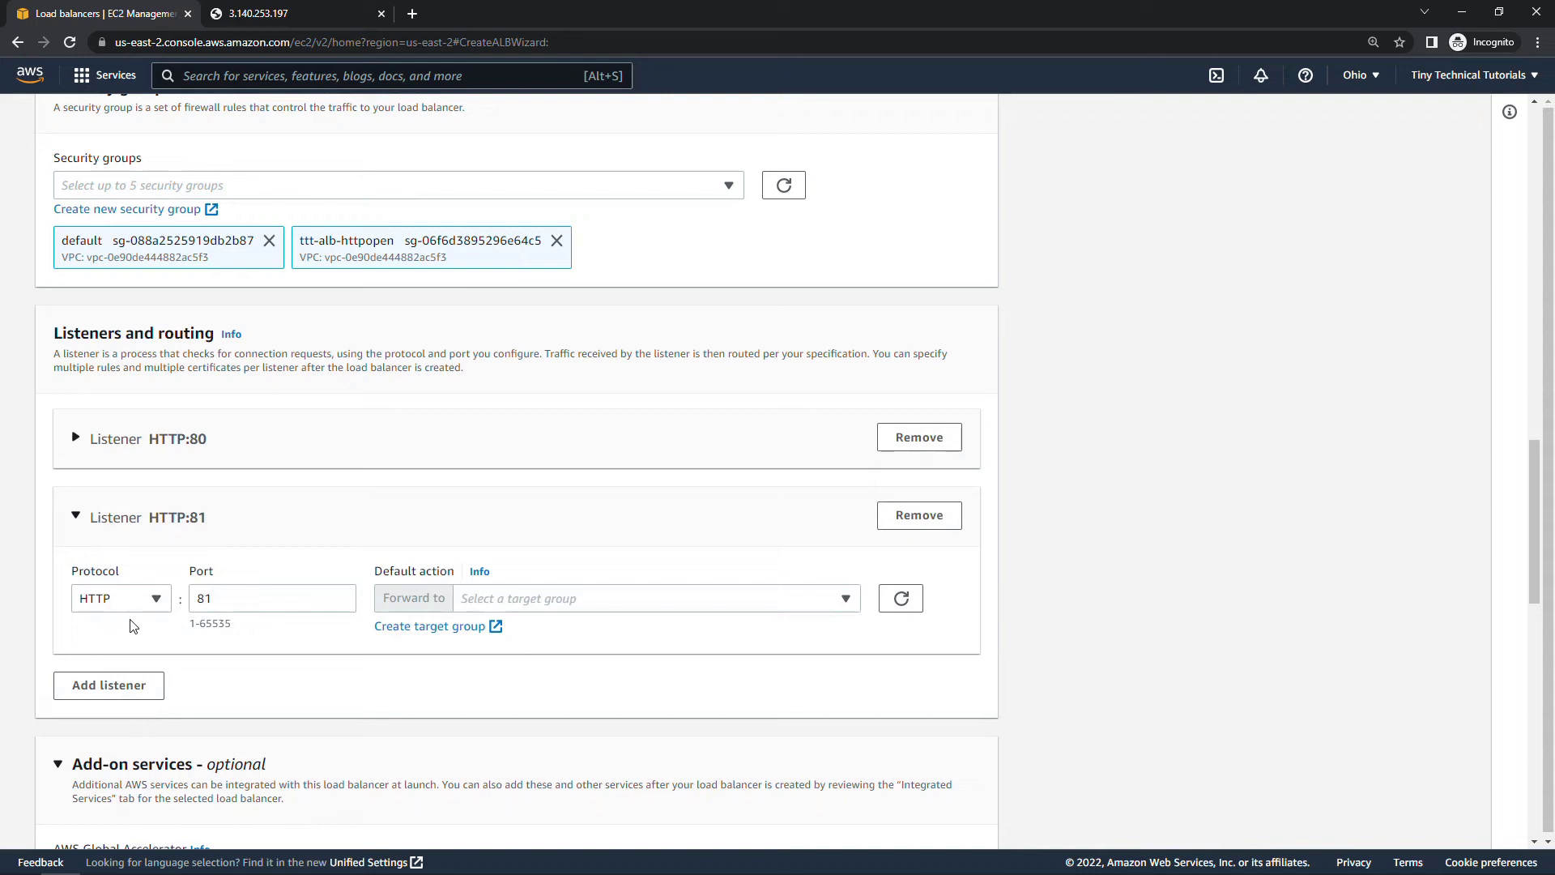
left_click(128, 600)
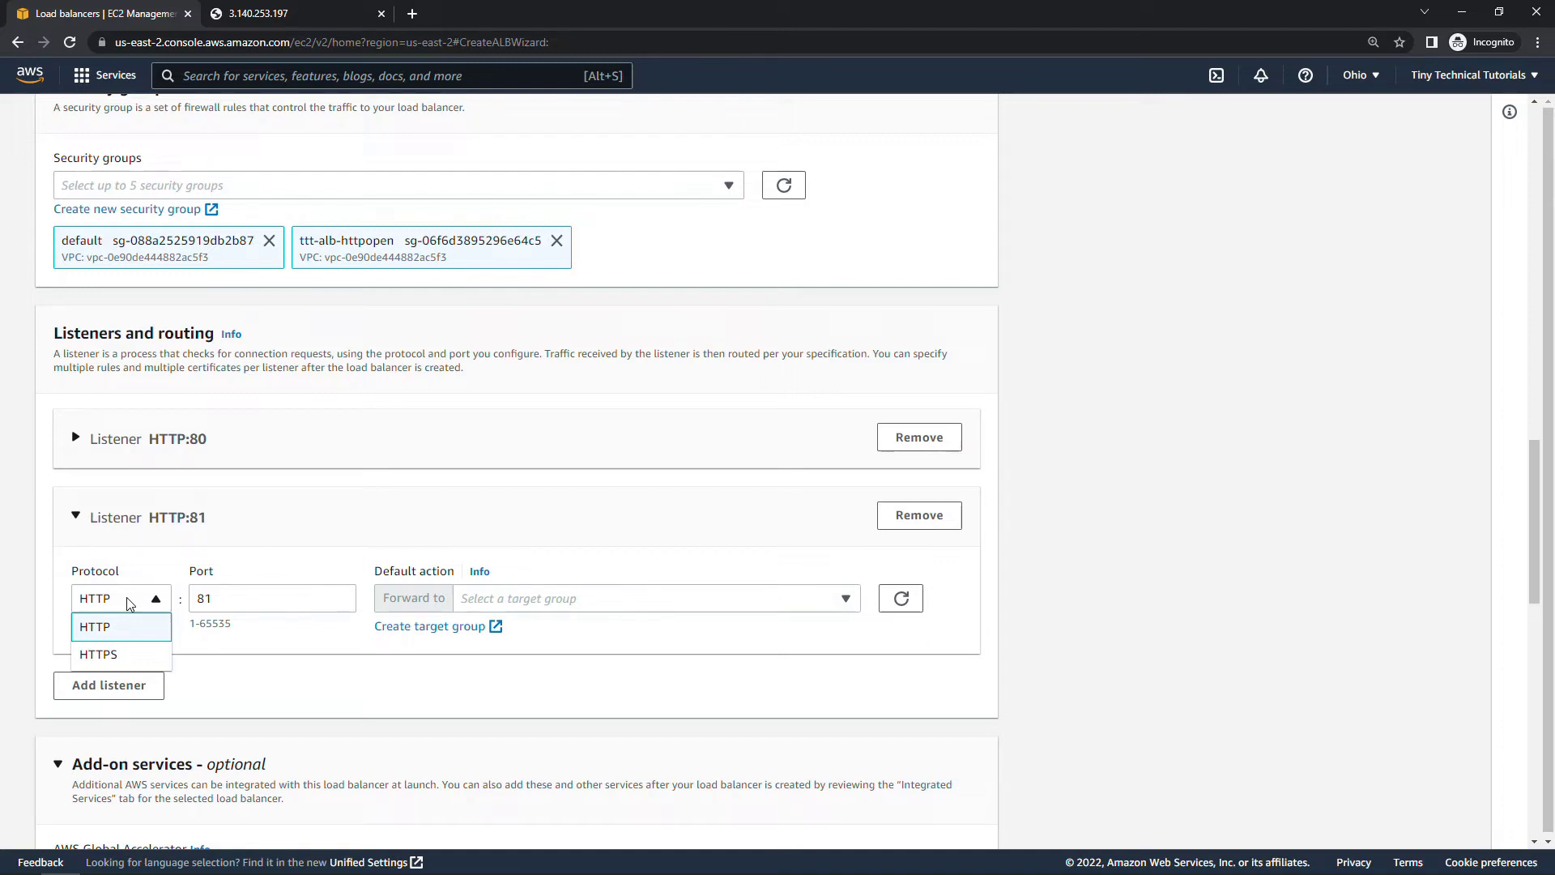
left_click(918, 517)
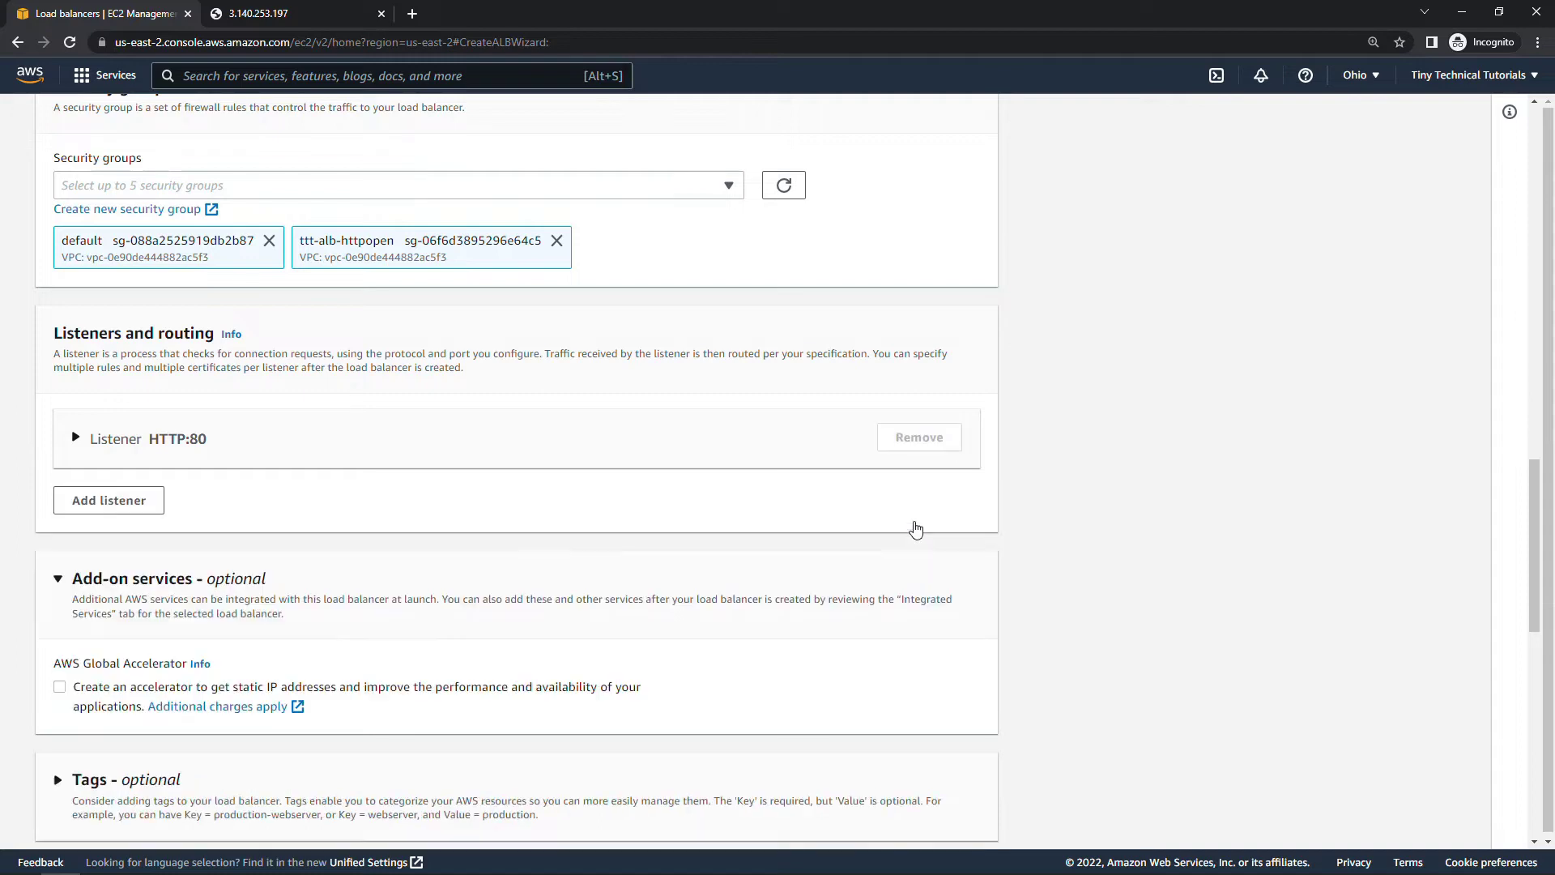
left_click(113, 439)
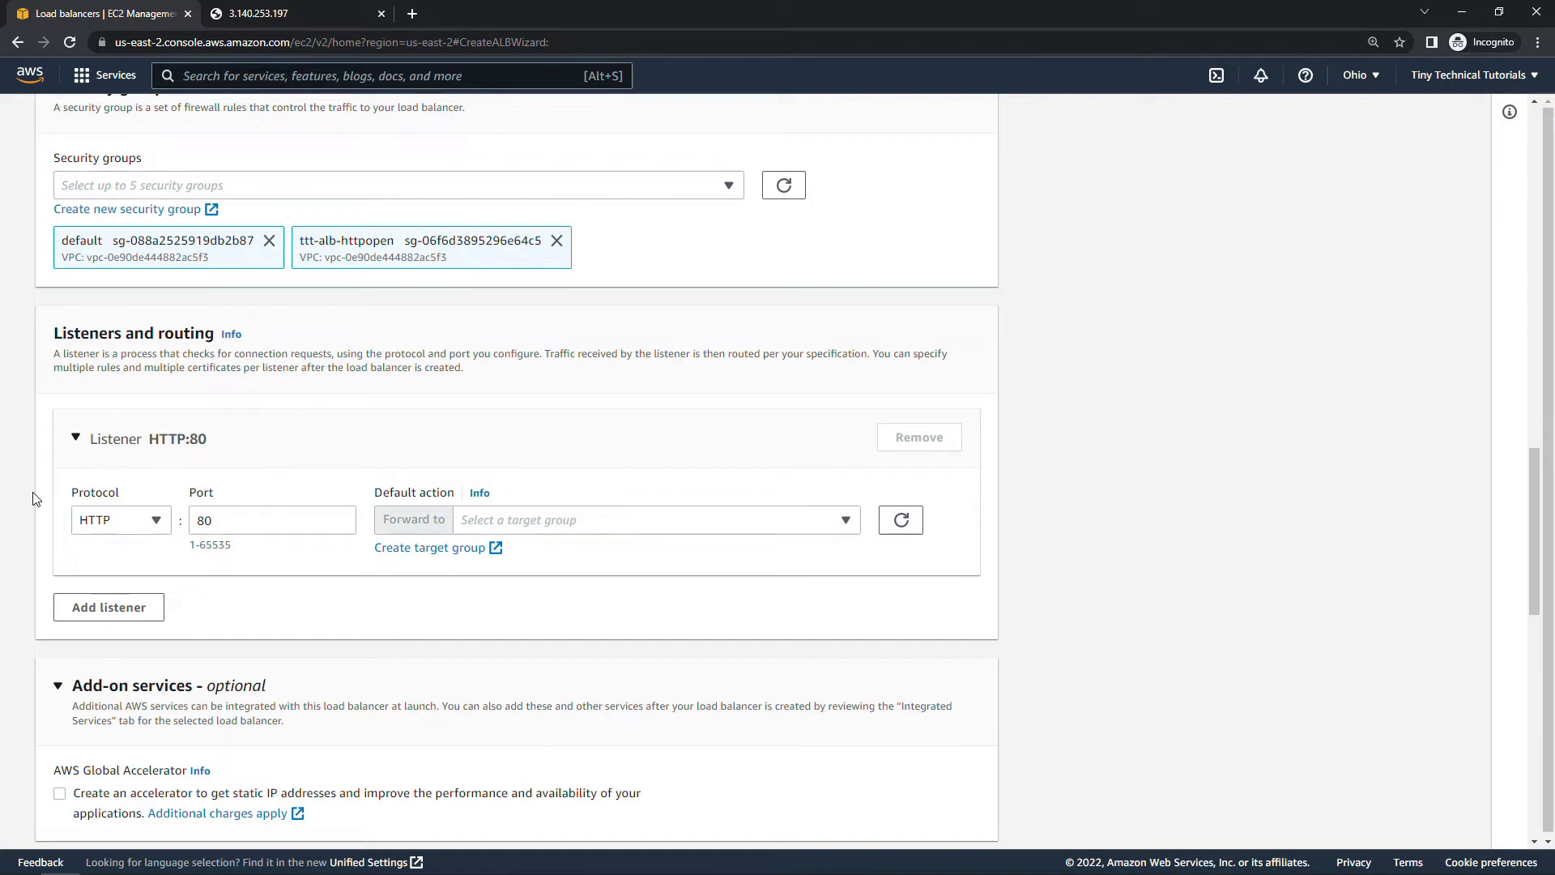
left_click(580, 527)
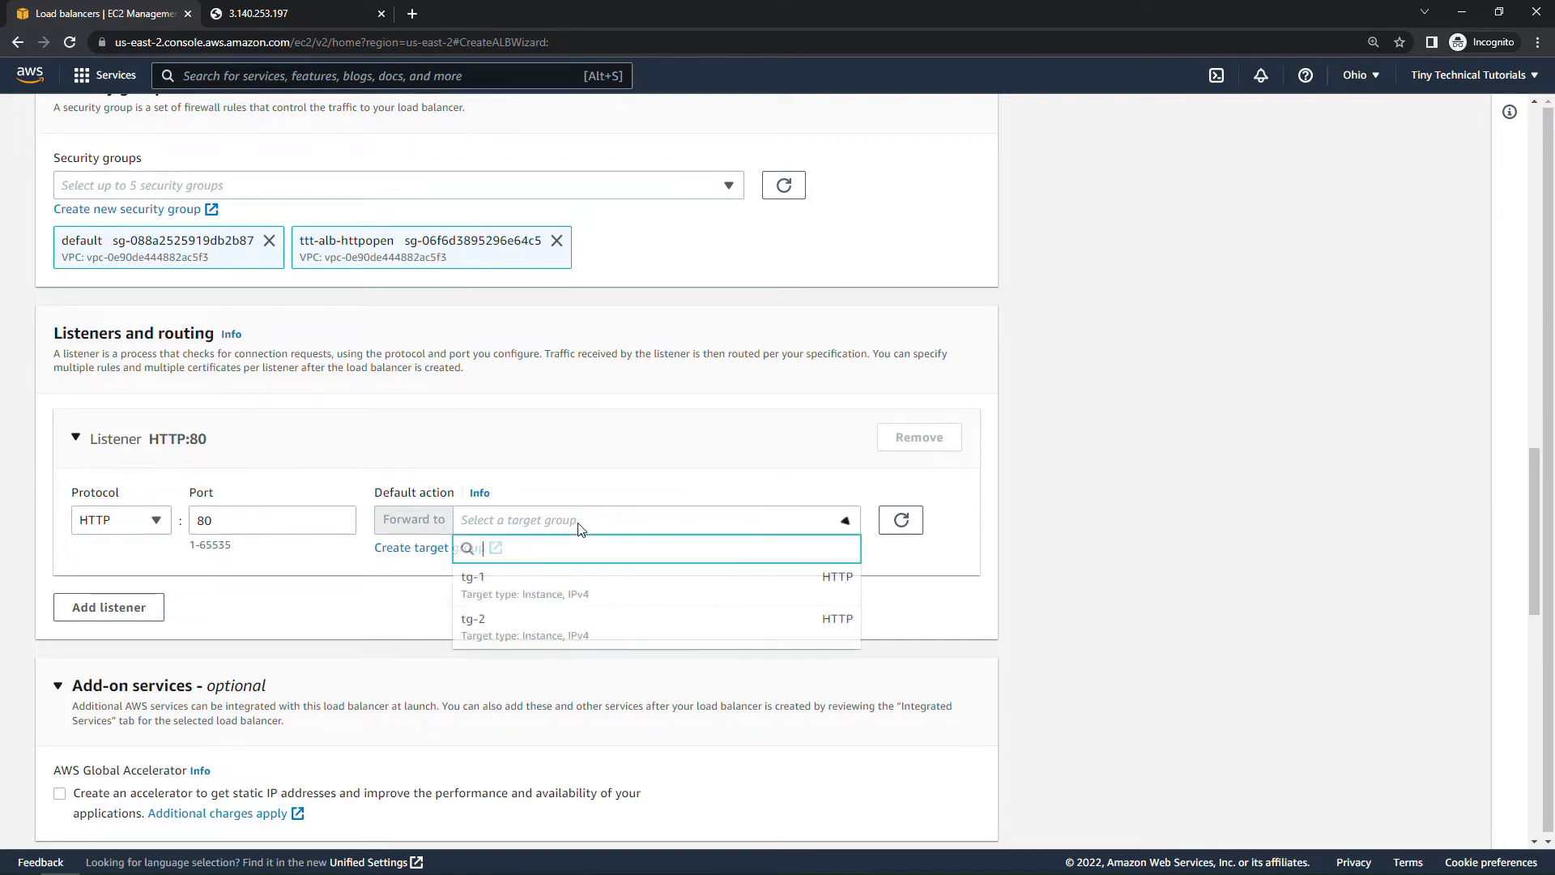
left_click(541, 590)
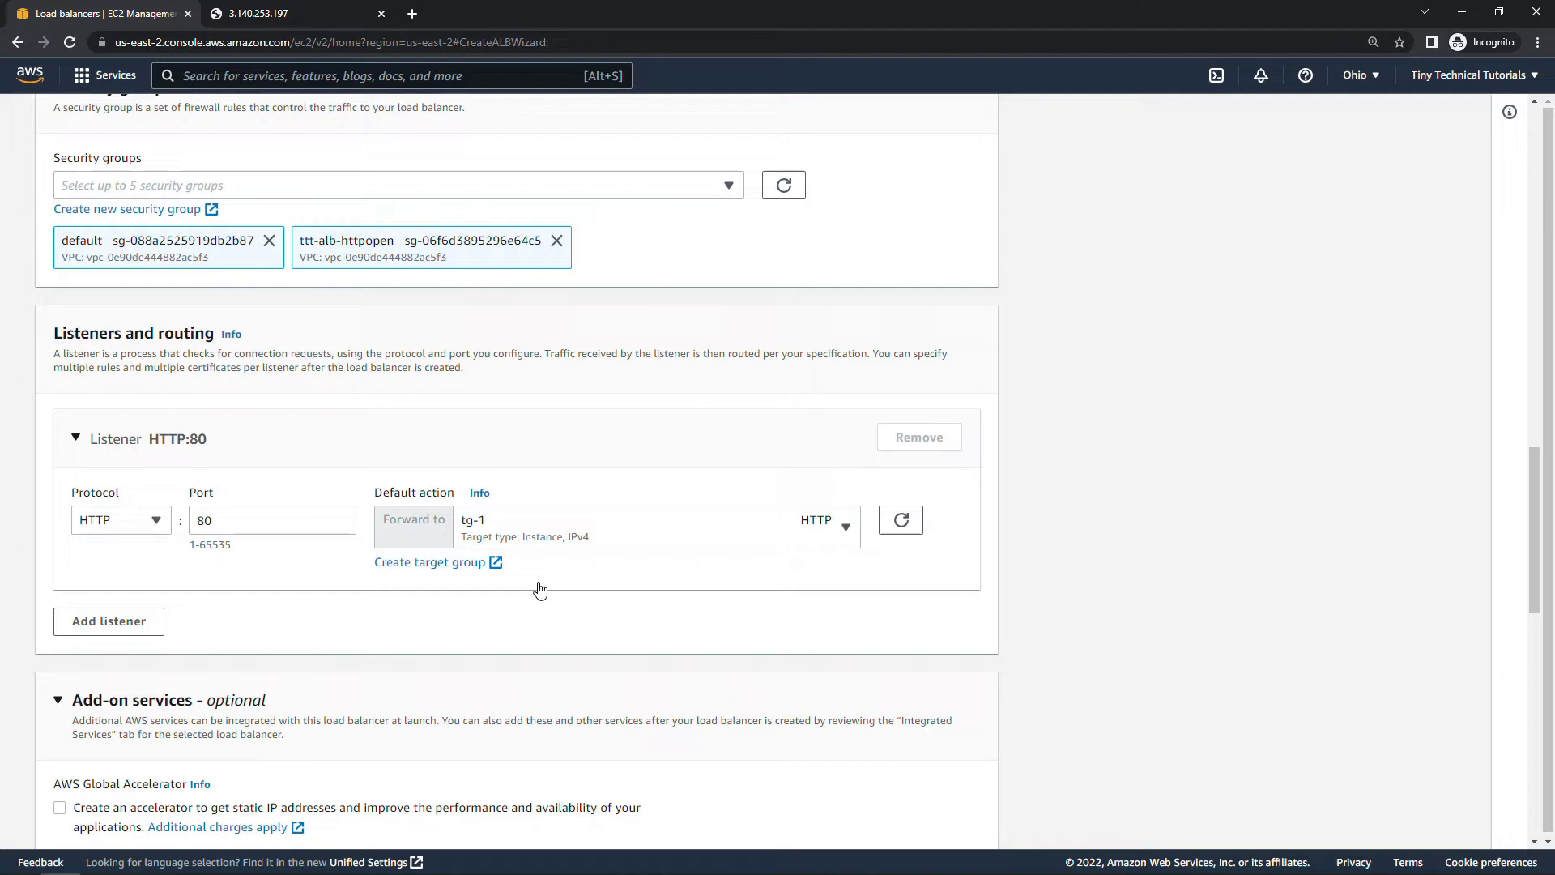
scroll(540, 590, "down", 1)
scroll(541, 590, "down", 2)
scroll(540, 590, "down", 2)
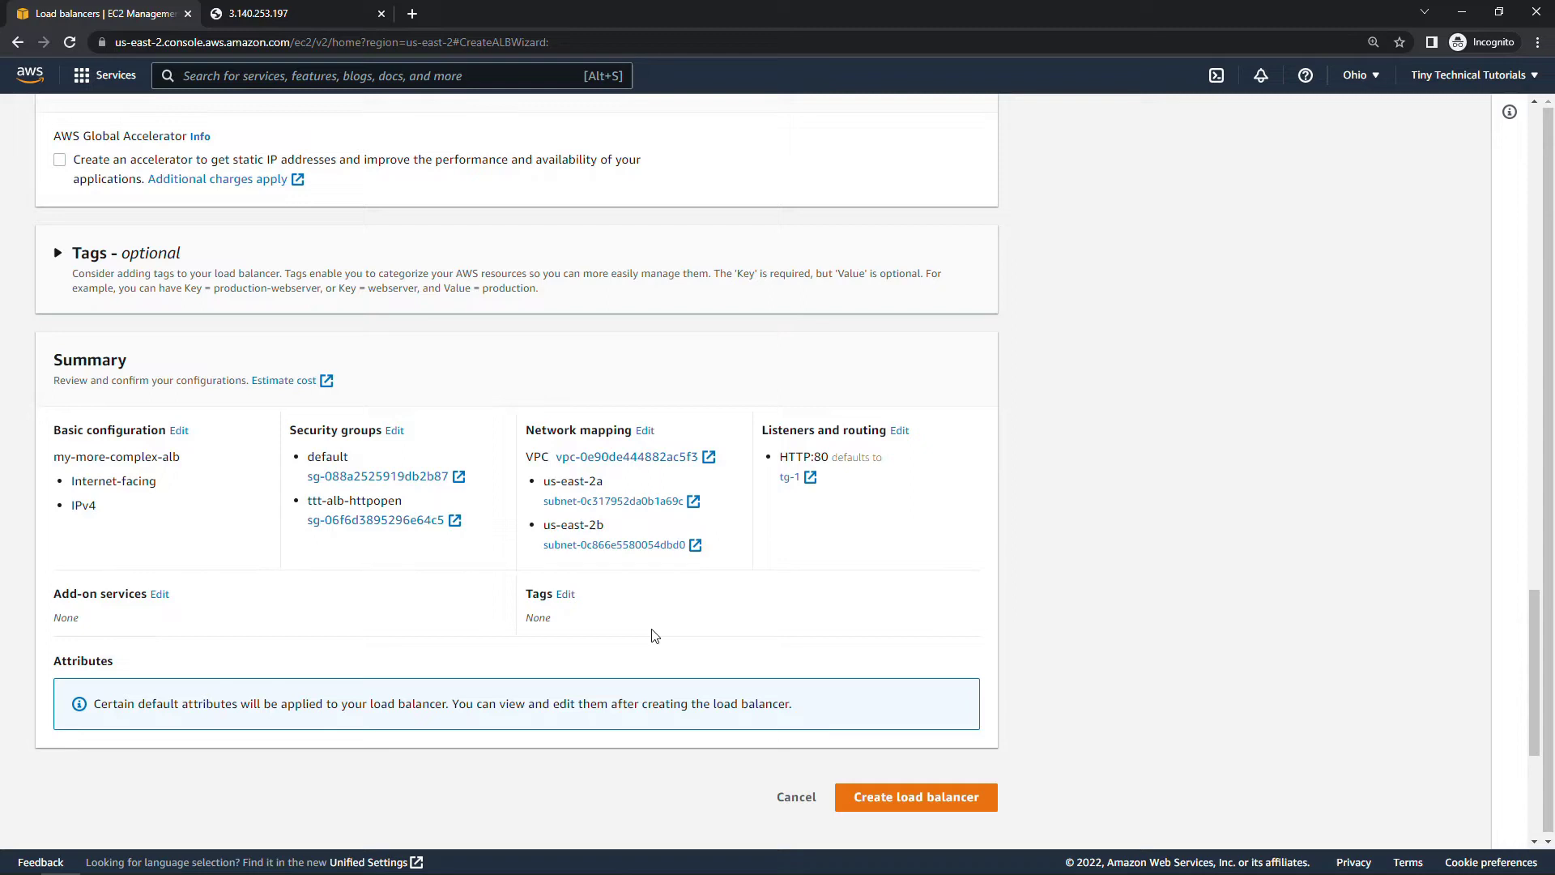
Create my-more-complex-alb, open its details once Active, and copy its DNS name
left_click(871, 802)
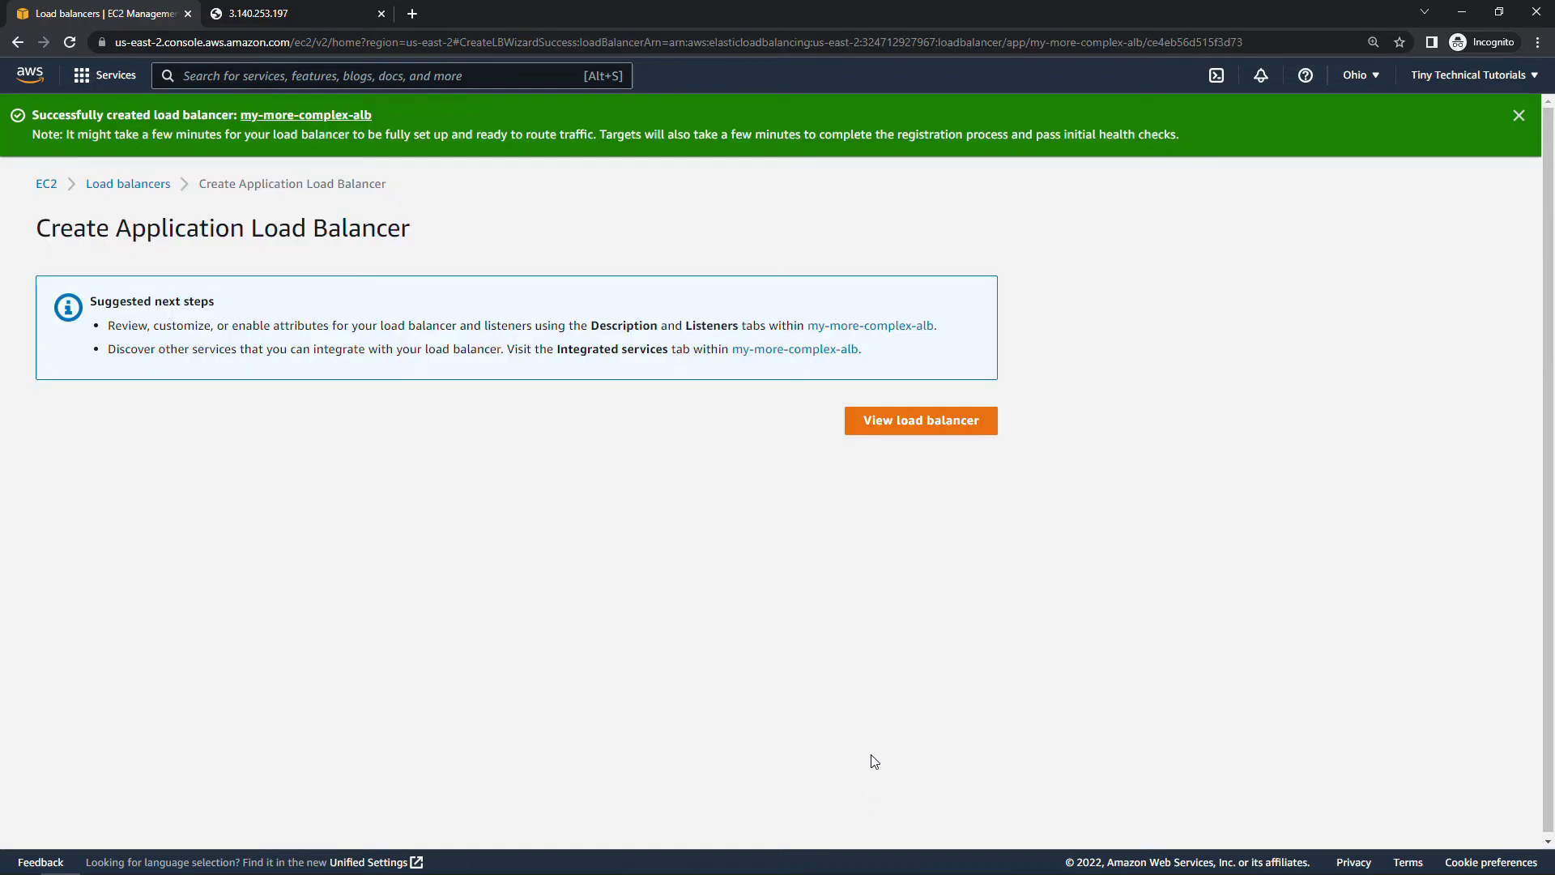
left_click(909, 422)
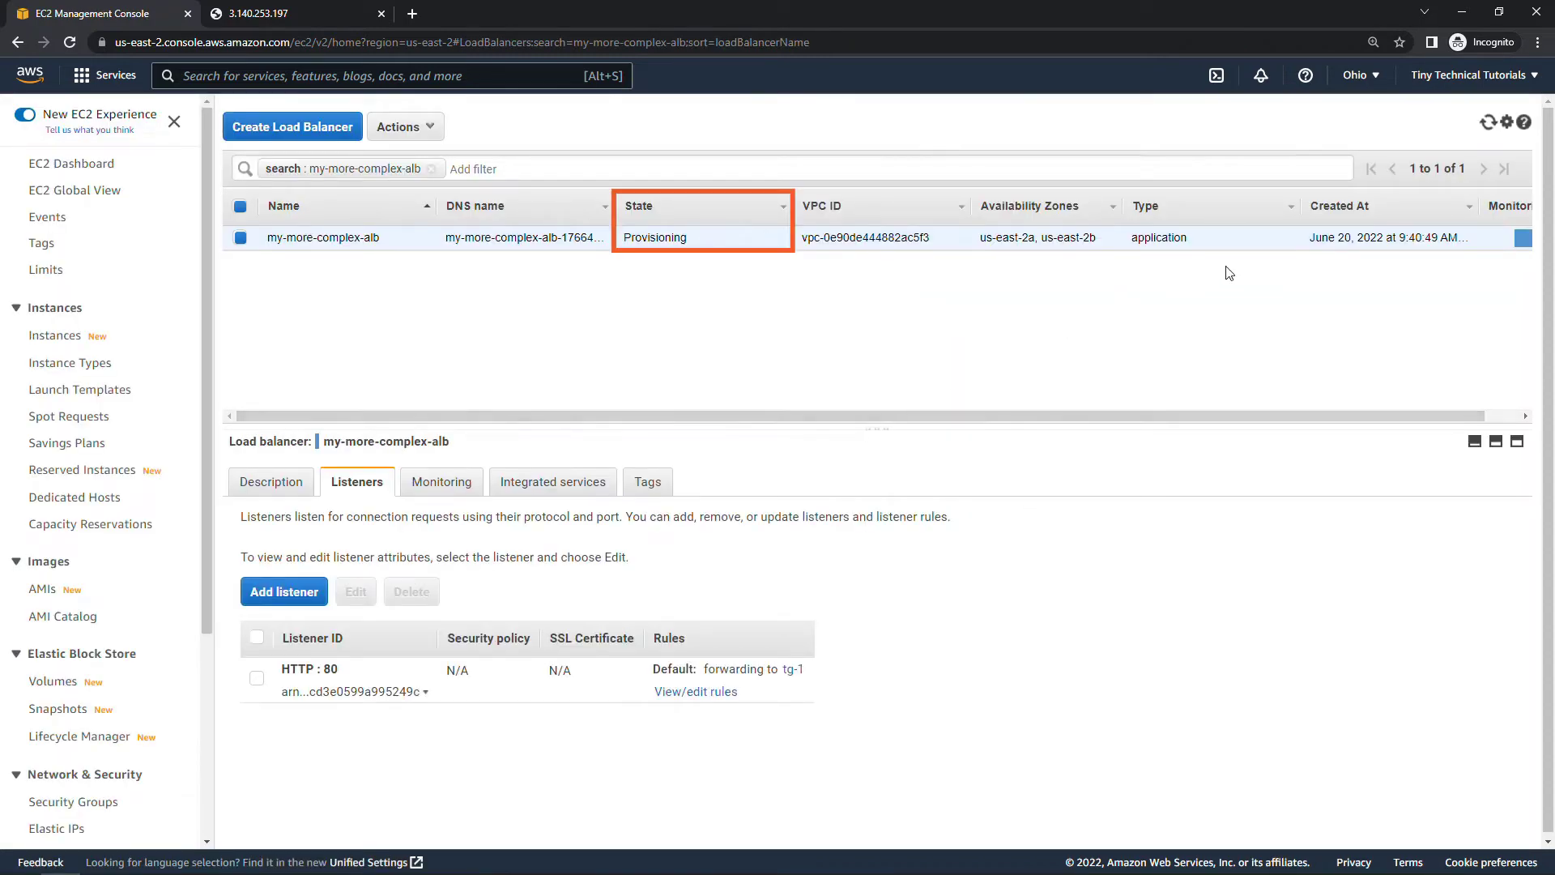
left_click(1488, 125)
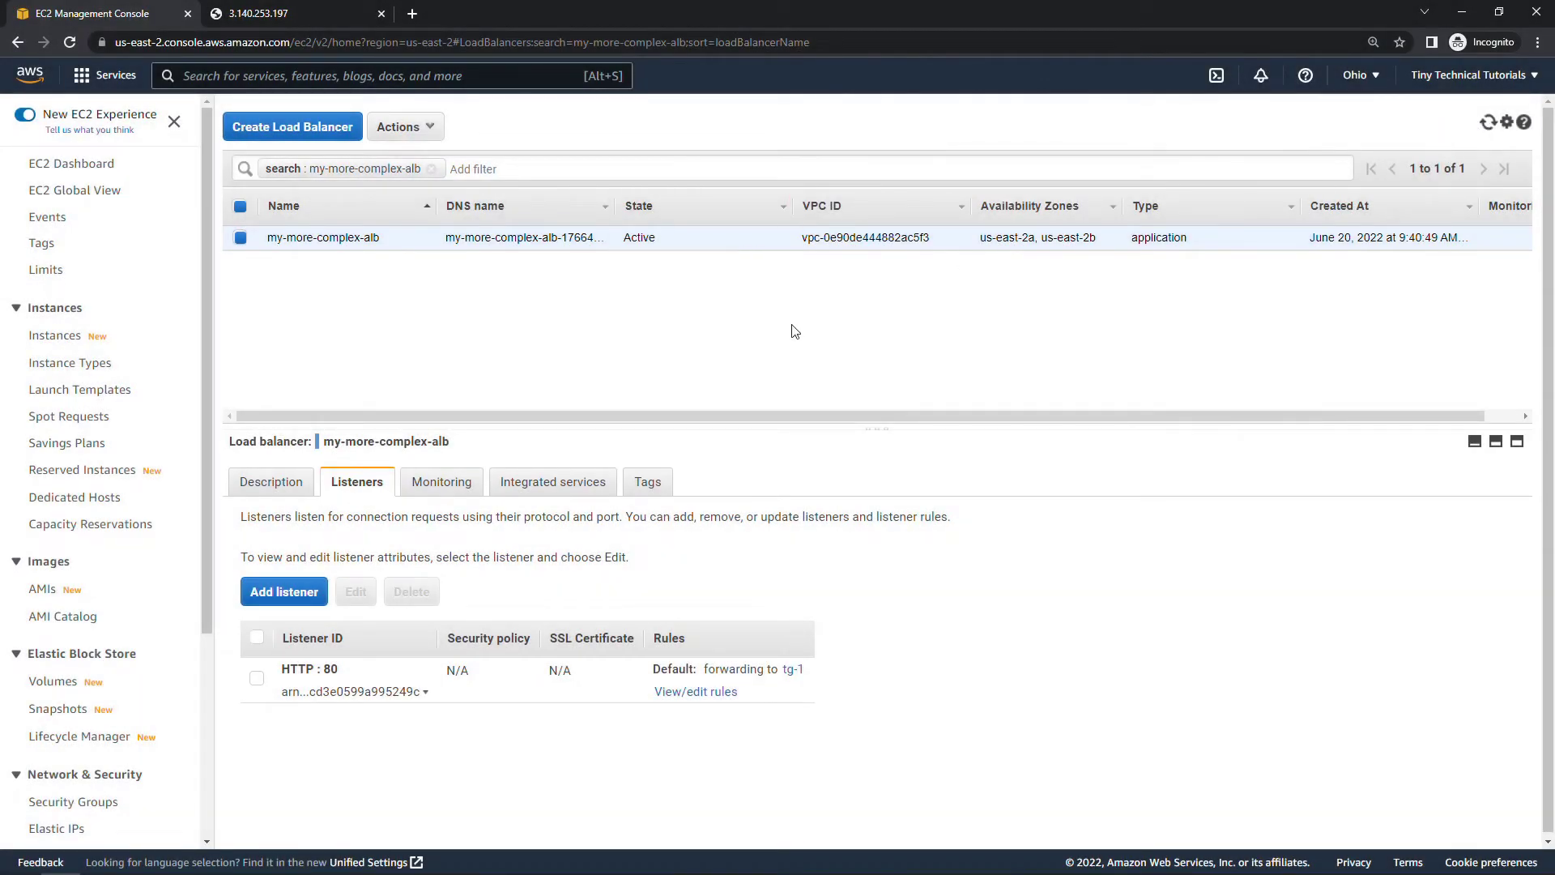
left_click(276, 483)
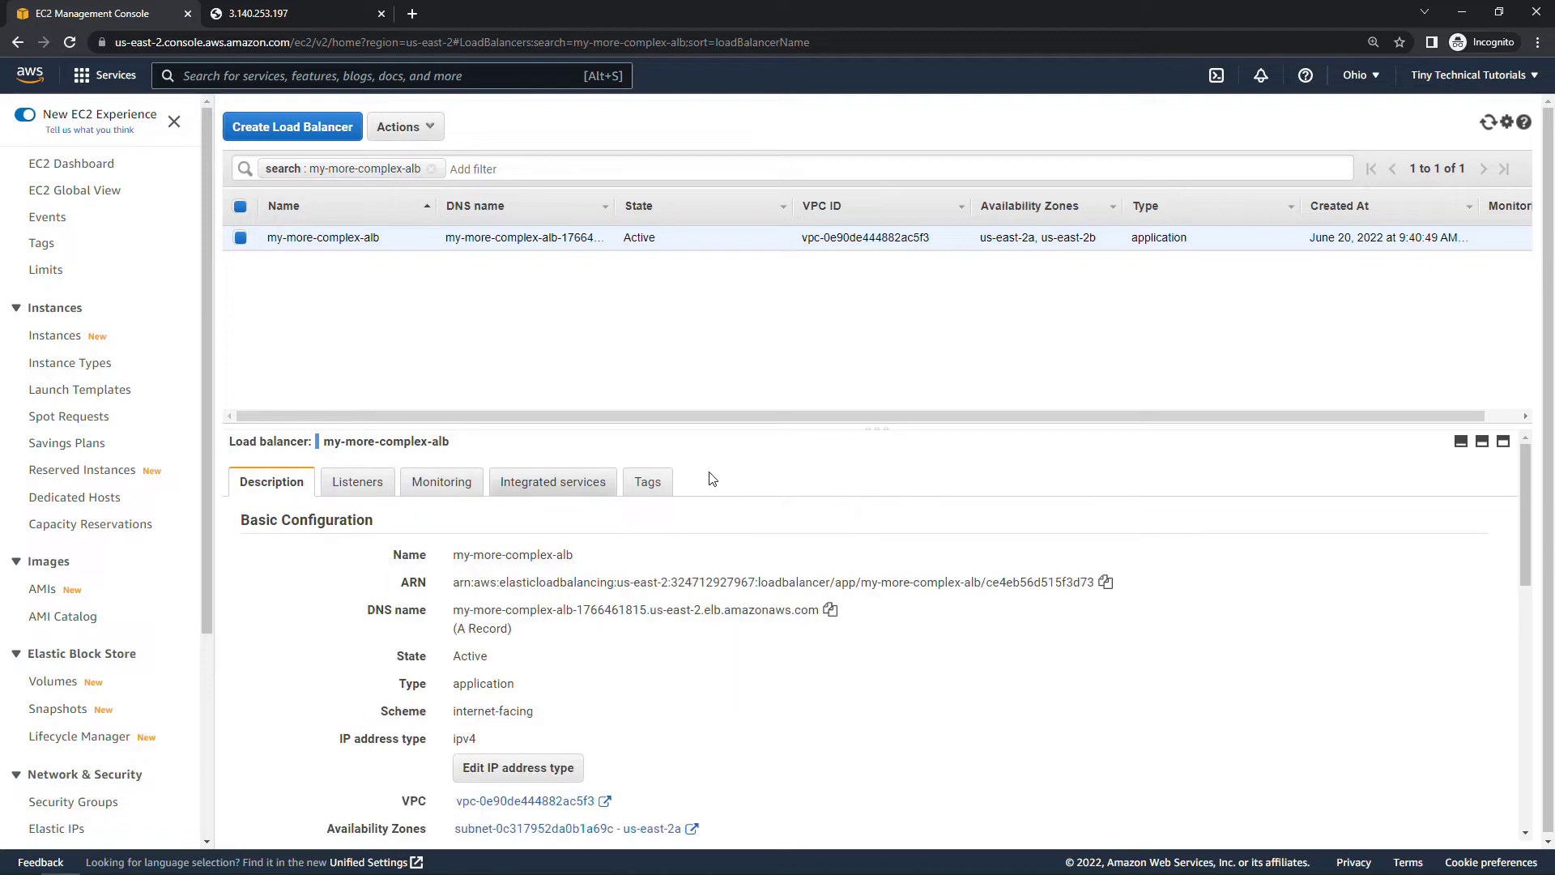
left_click_drag(875, 426, 876, 327)
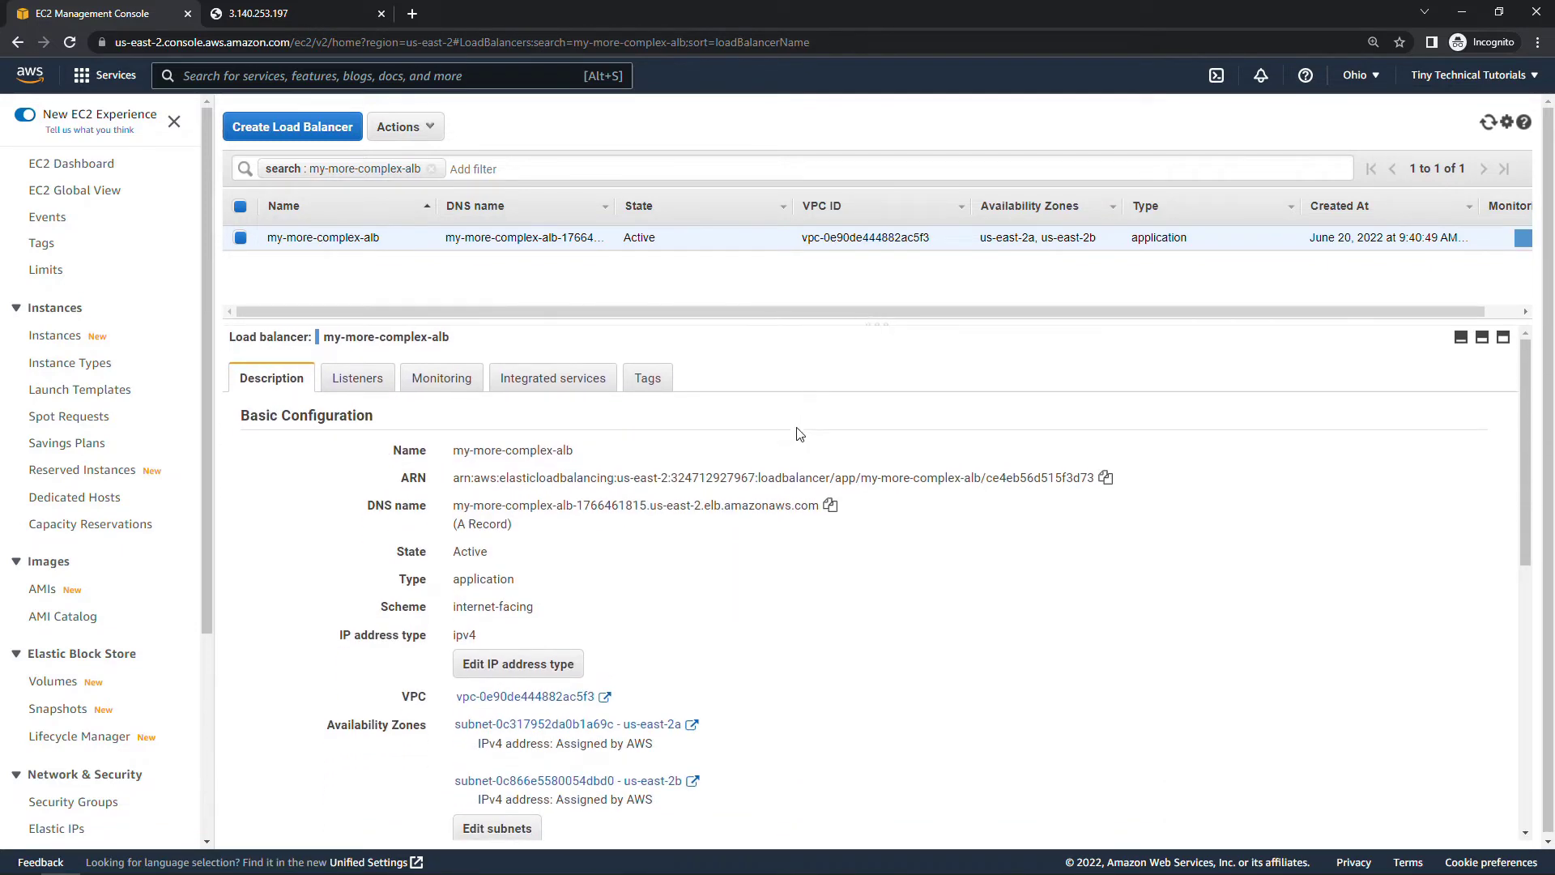
left_click(830, 505)
left_click(278, 17)
left_click(270, 41)
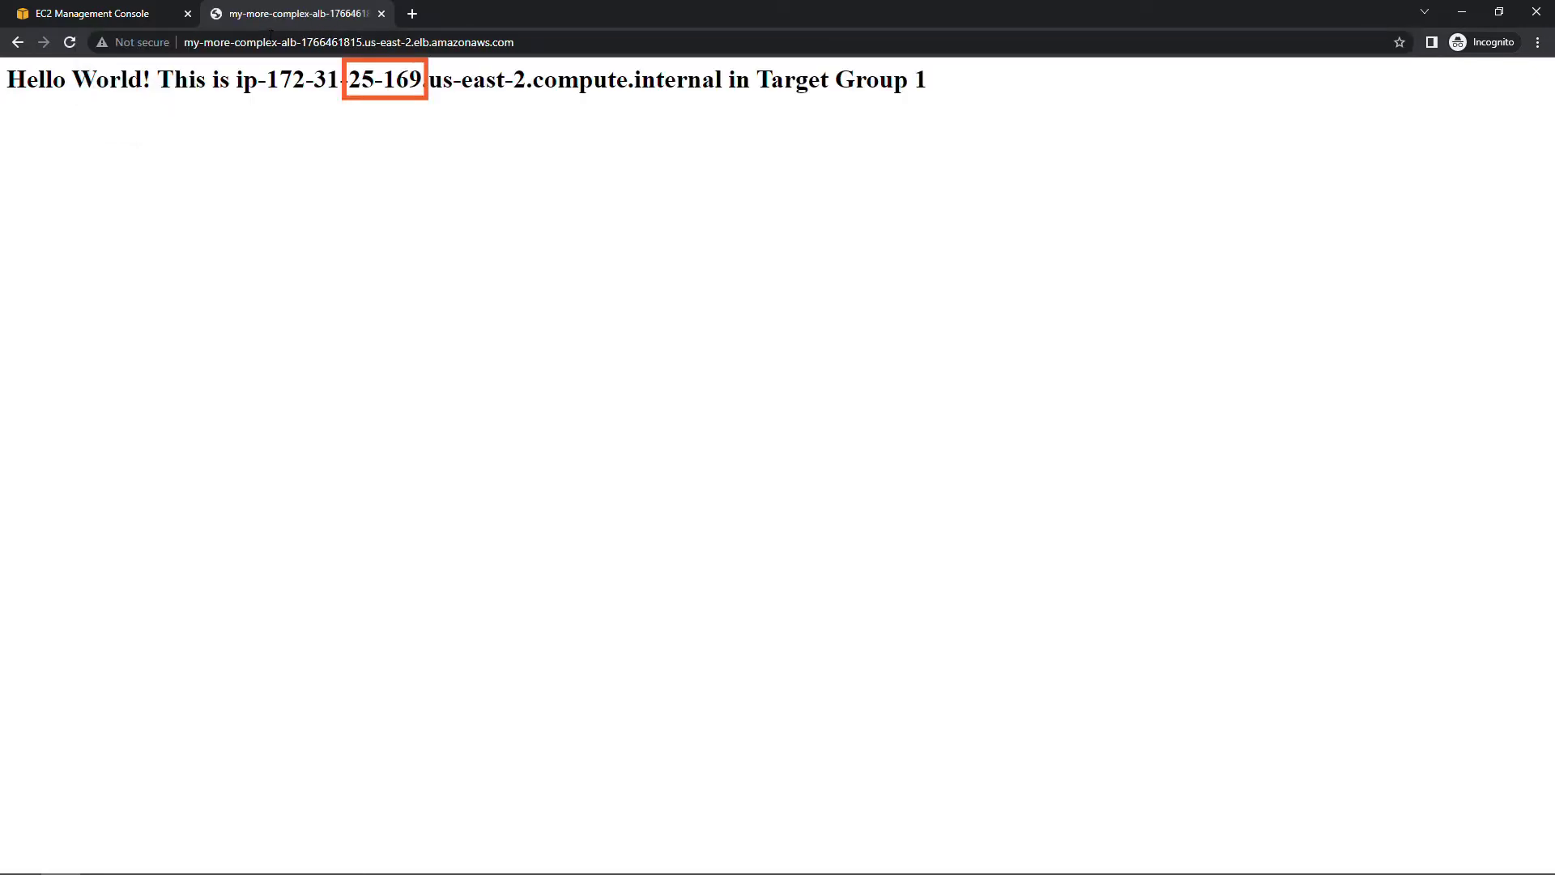
left_click(70, 41)
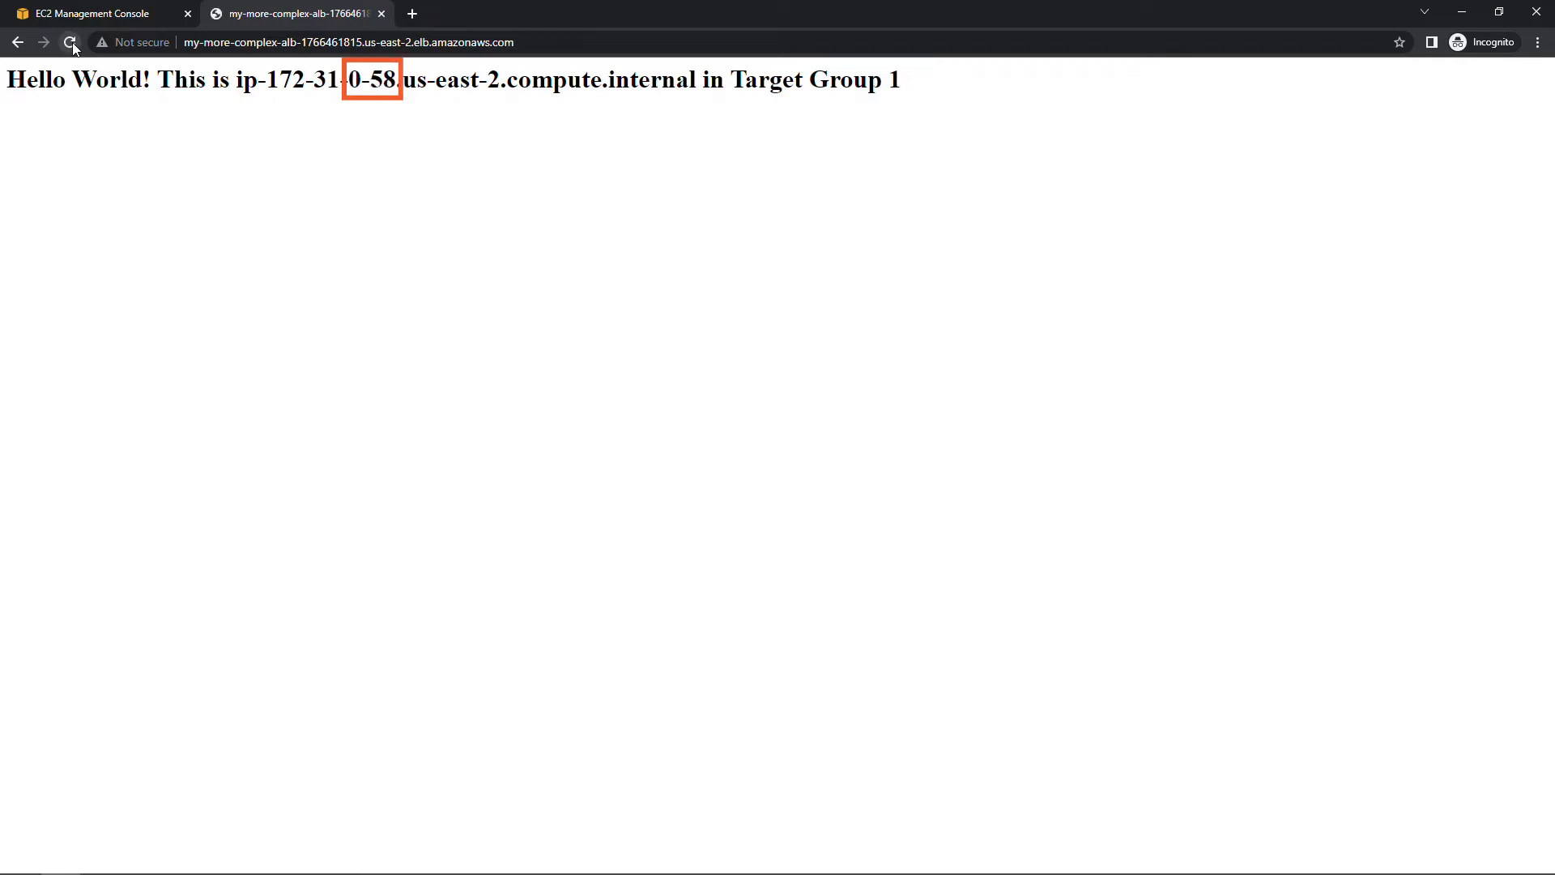
left_click(71, 43)
left_click(71, 43)
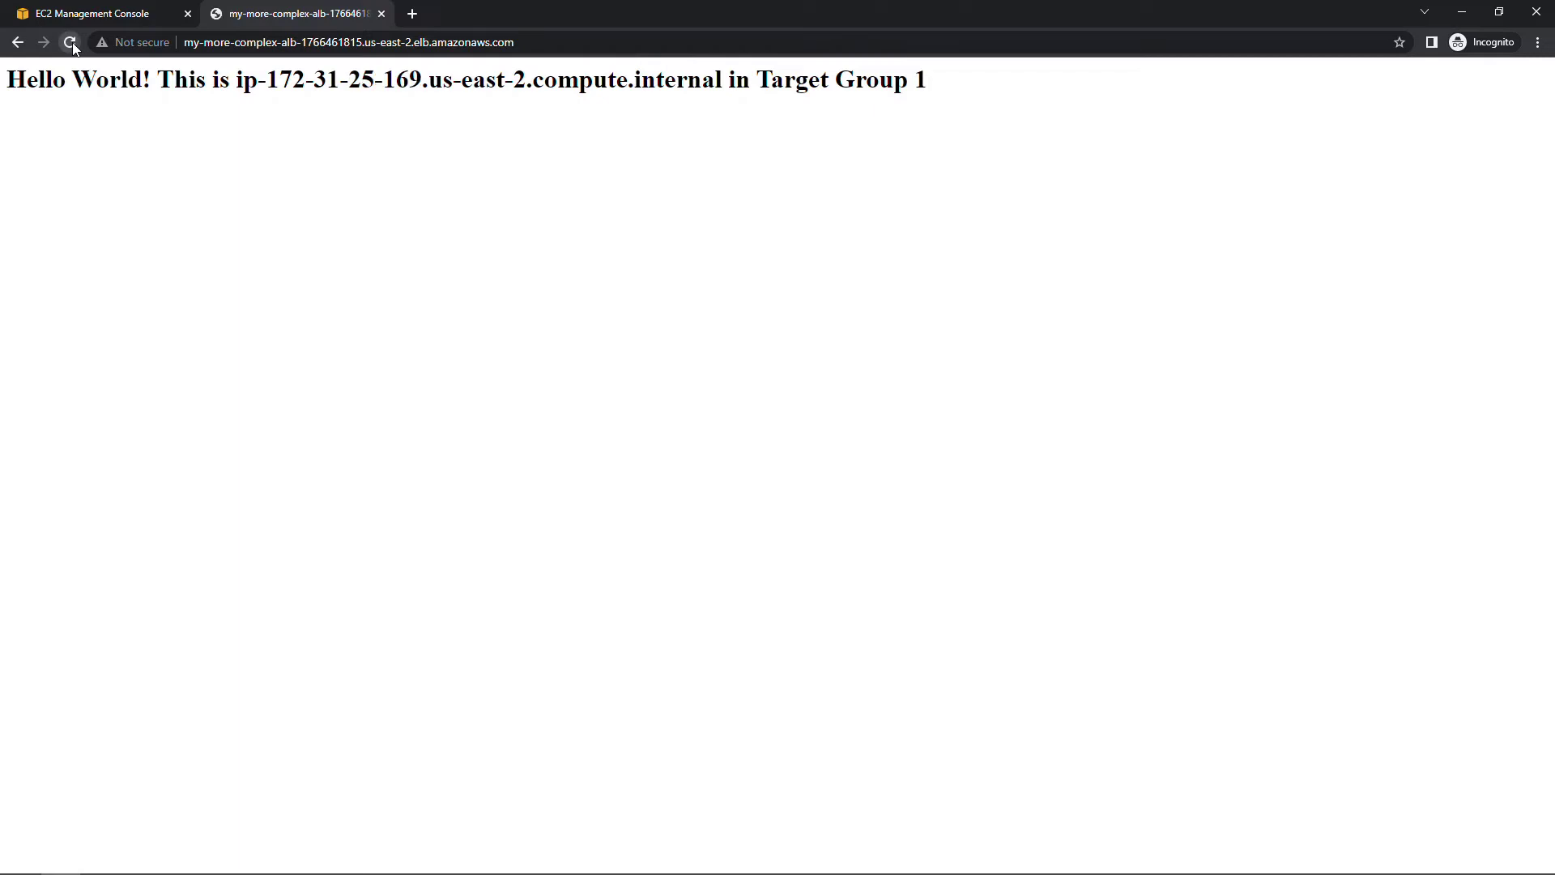
left_click(70, 42)
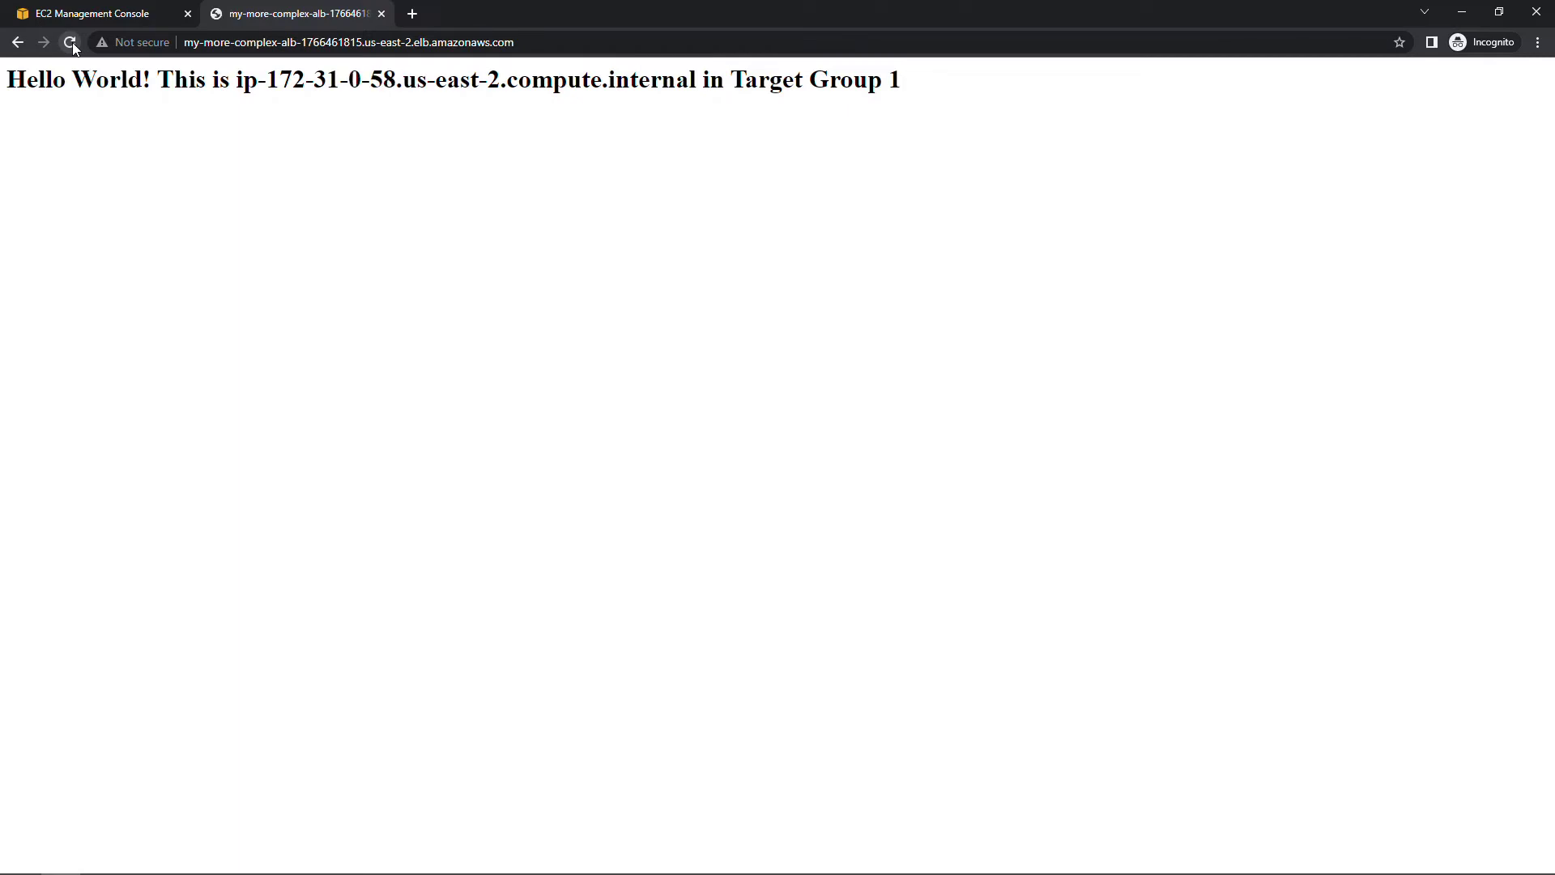
left_click(70, 42)
left_click(71, 43)
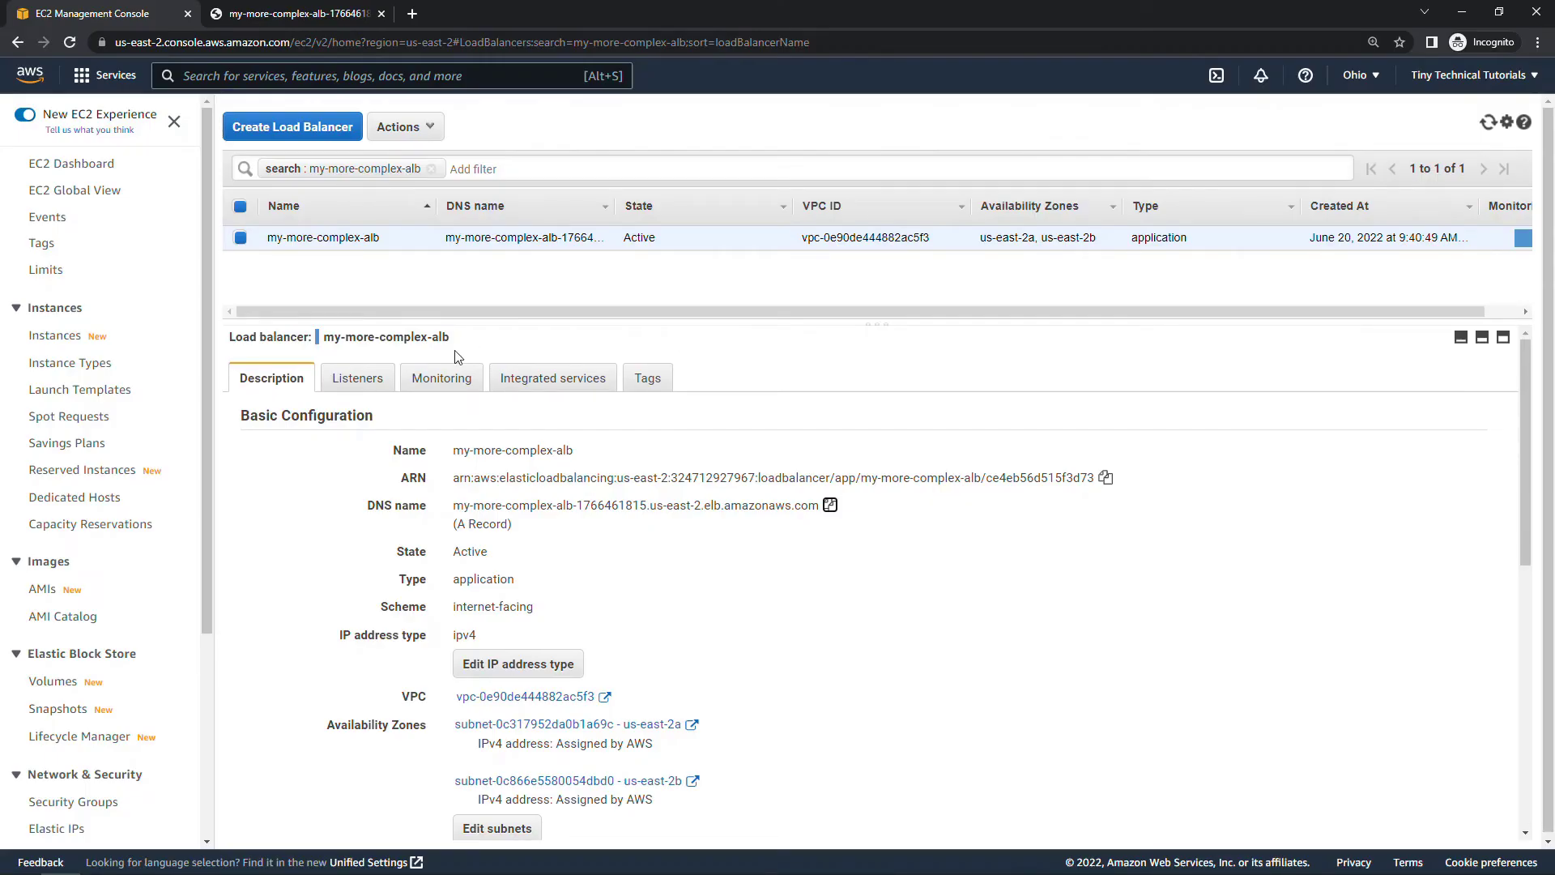
Open the HTTP:80 listener's rules from the Listeners tab, showing the default tg-1 rule
left_click(353, 379)
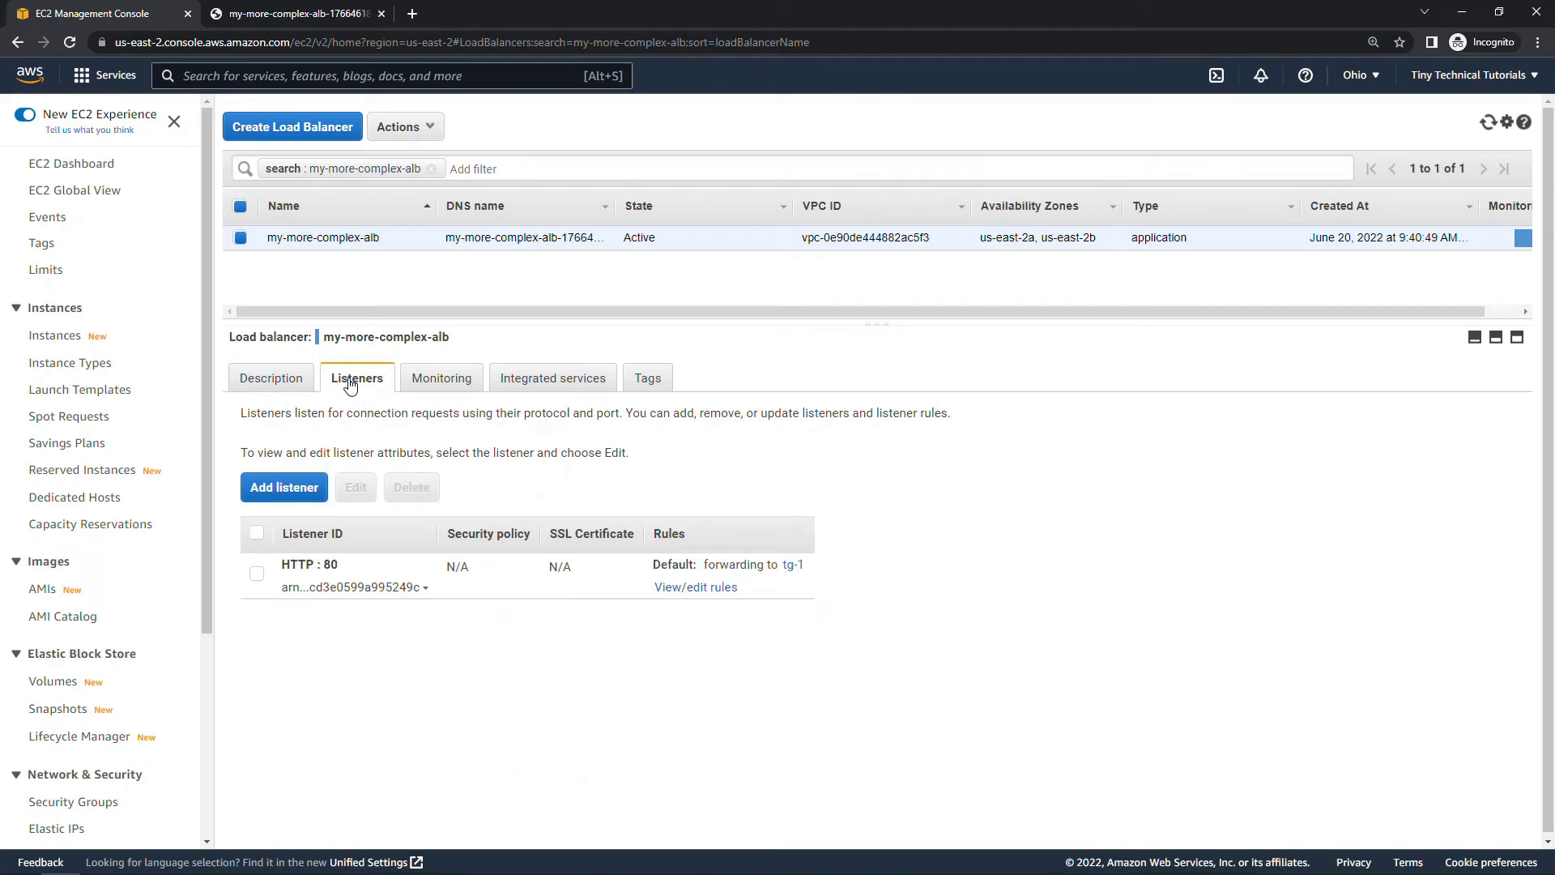
left_click(677, 587)
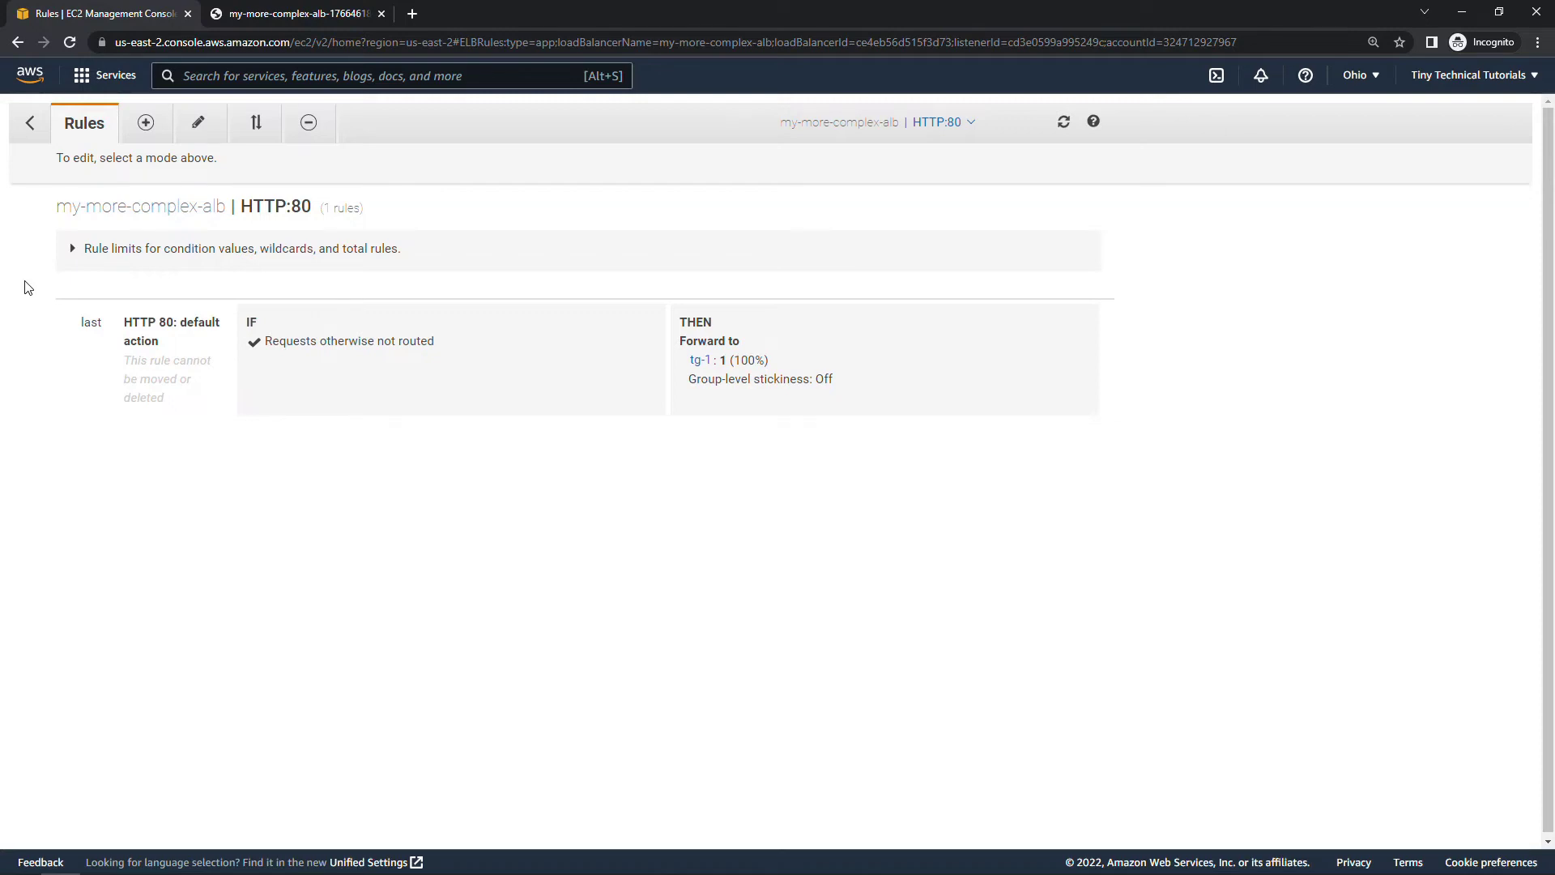
Insert an empty rule 1 above the HTTP:80 default rule
left_click(145, 123)
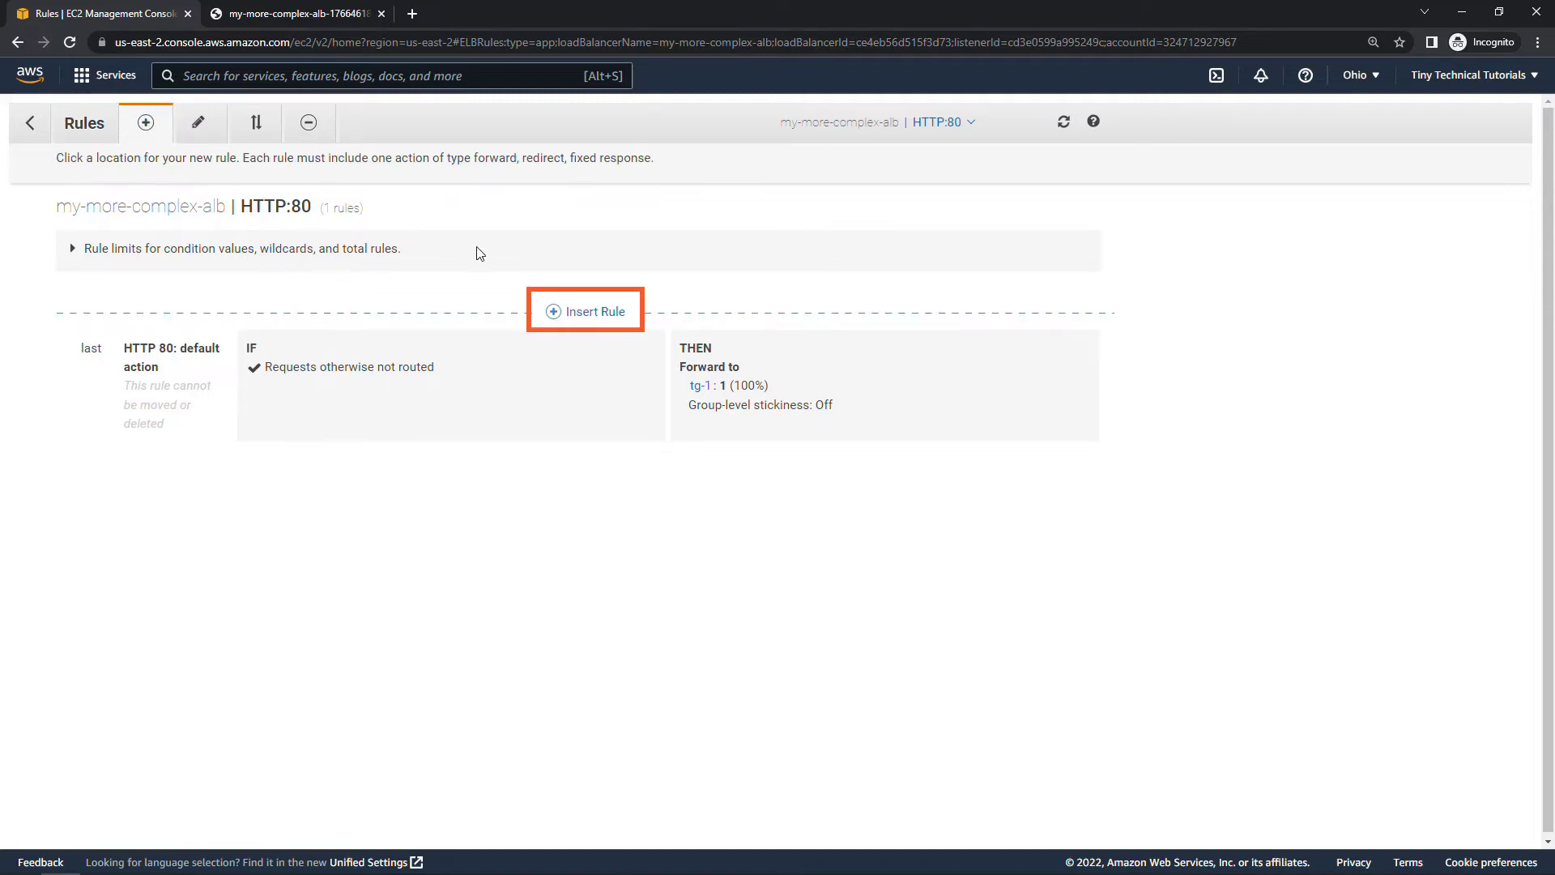
left_click(599, 312)
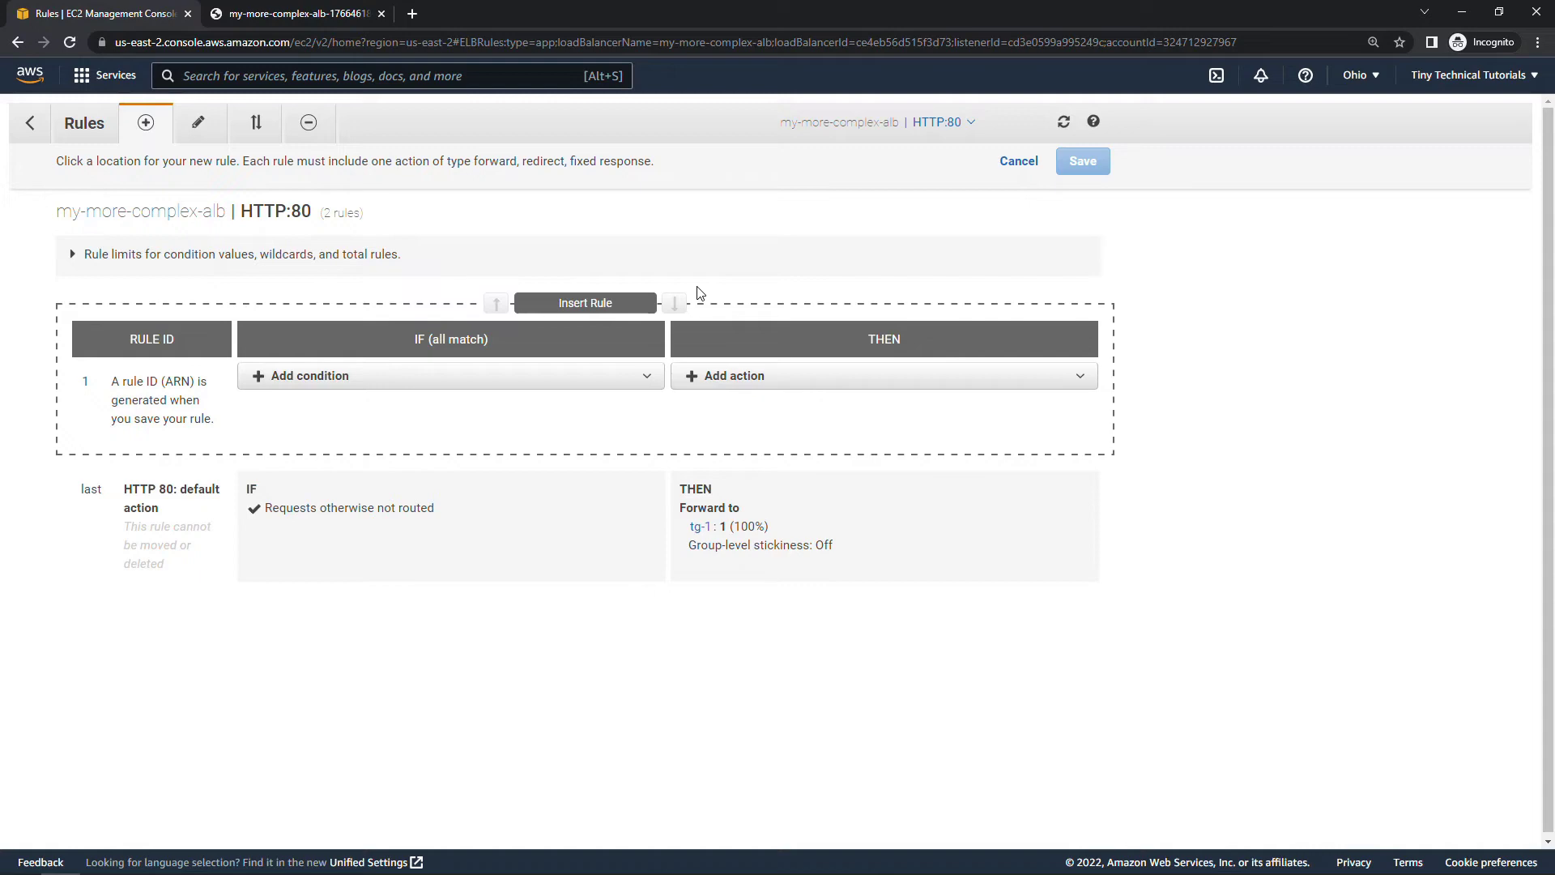
List rule 1's condition types: host header, path, query string and source IP
left_click(292, 379)
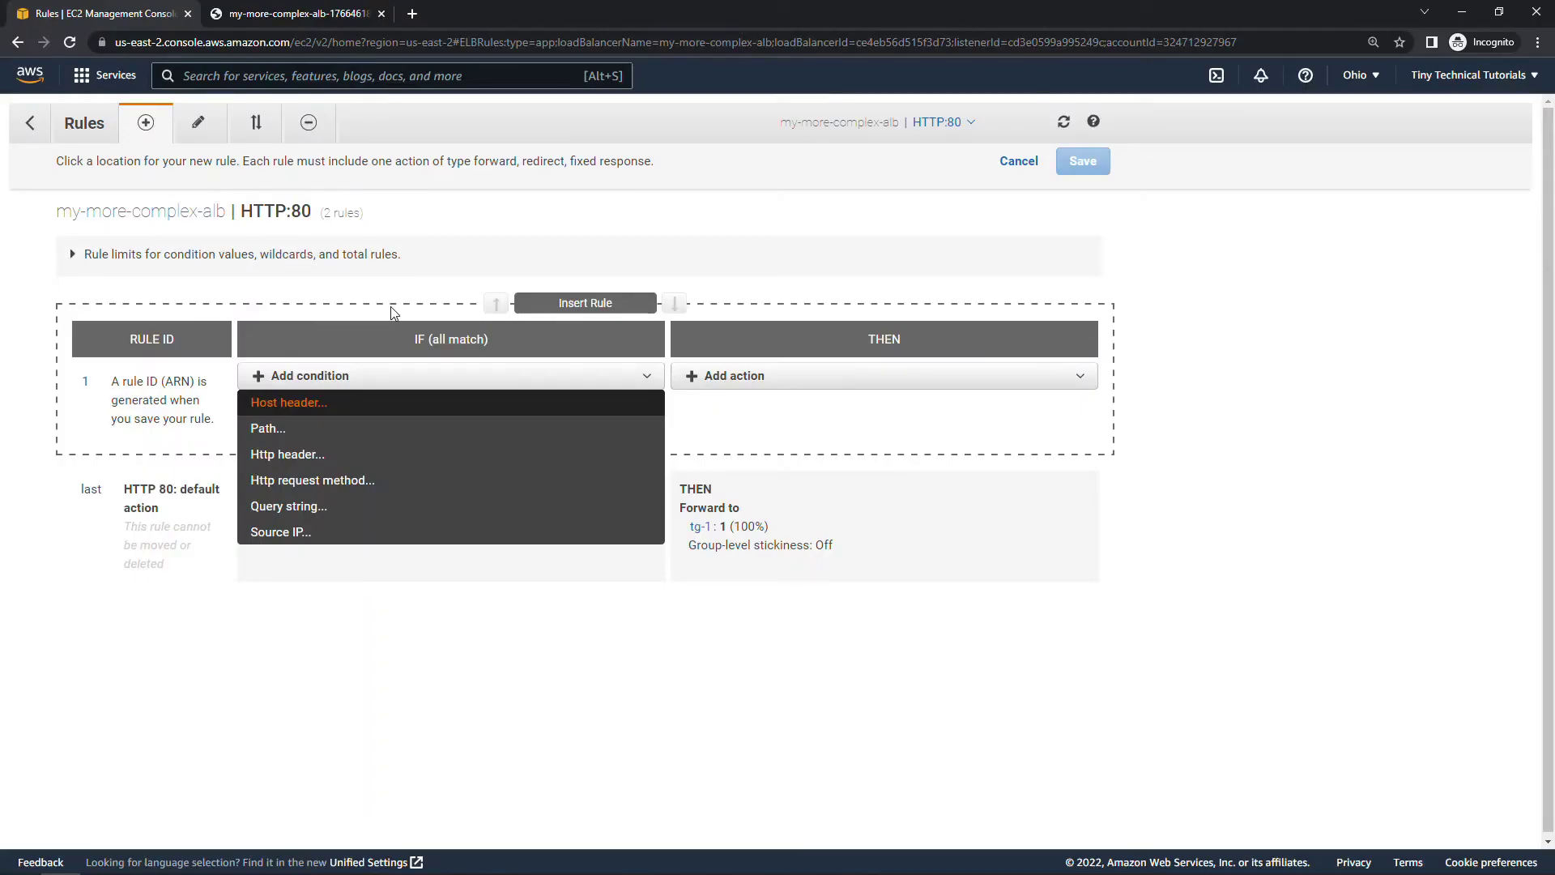
Add a query string condition to Rule 1 with key mykey and value myvalue
left_click(298, 506)
left_click(308, 413)
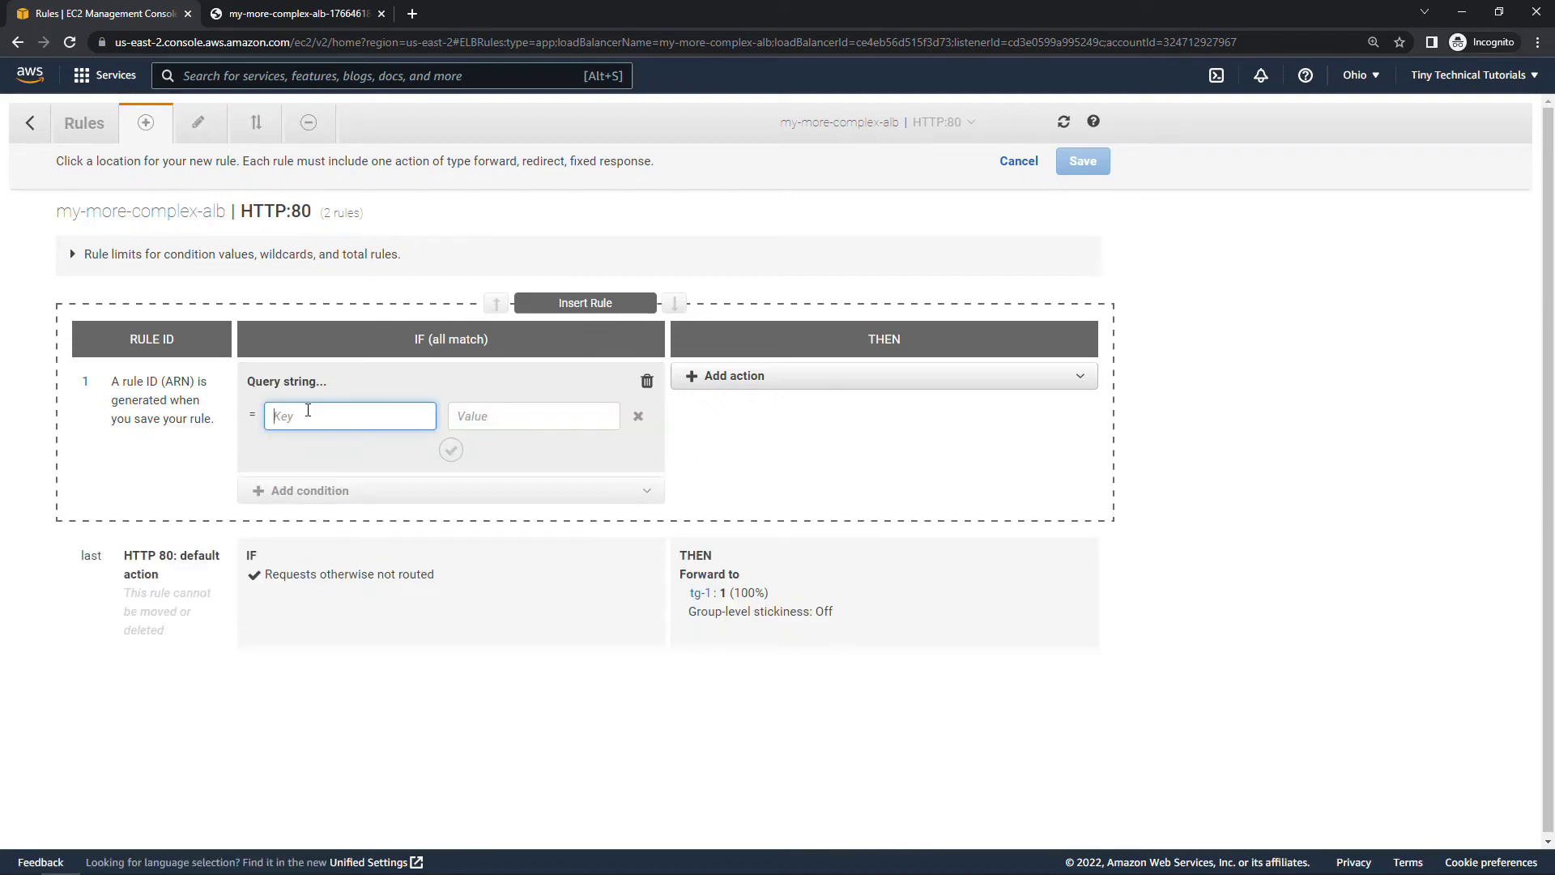
type("mykey")
left_click(484, 425)
type("myvalue")
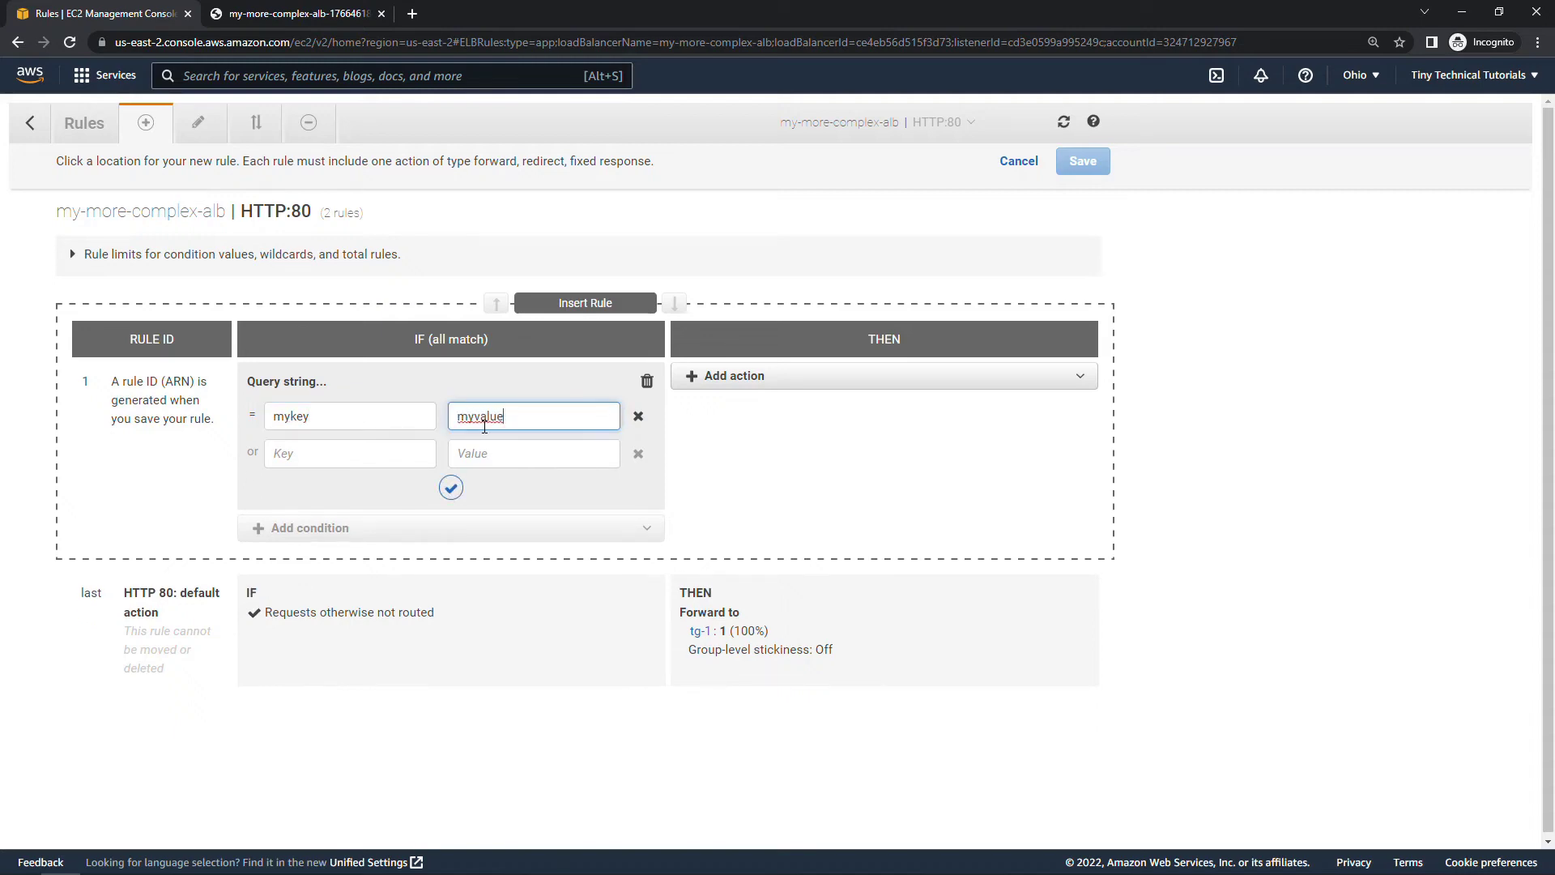
left_click(450, 490)
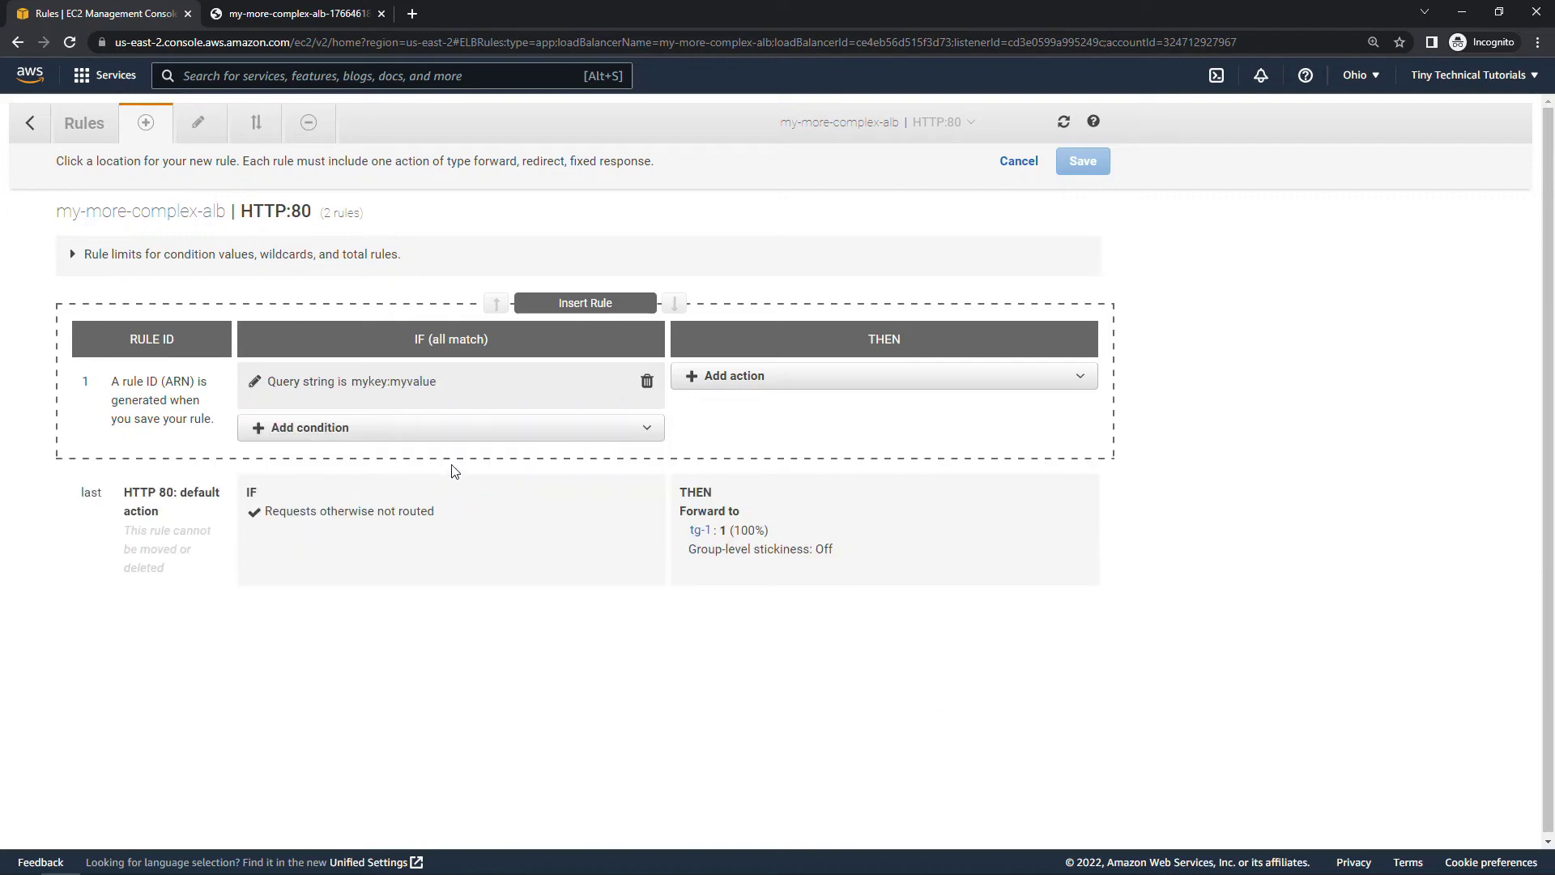
Set Rule 1's action to forward to tg-2 at 100%, with stickiness left off
left_click(734, 379)
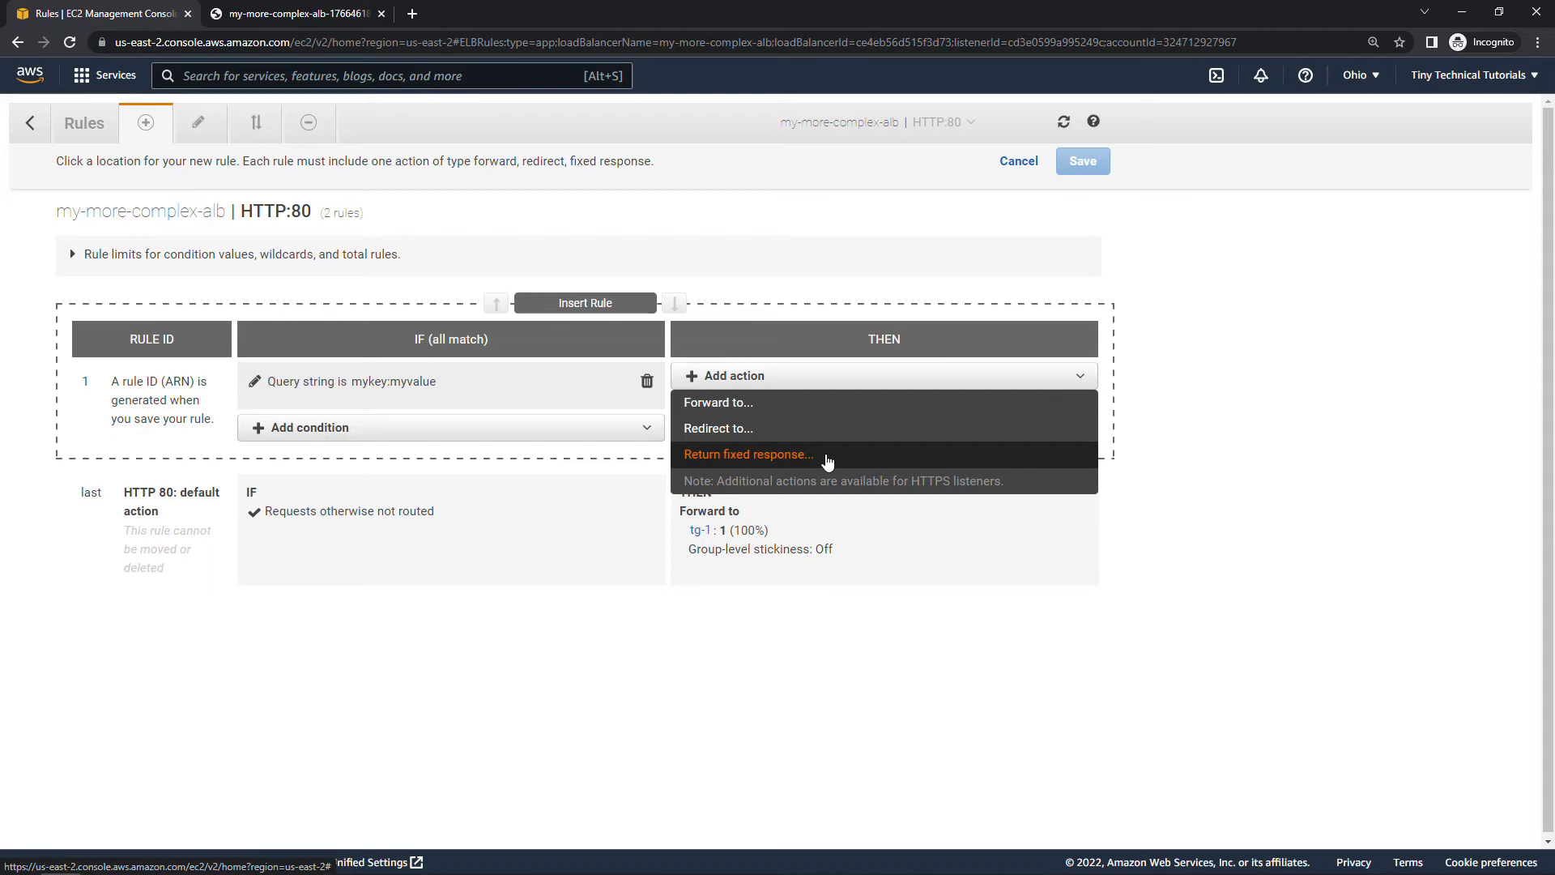
left_click(775, 406)
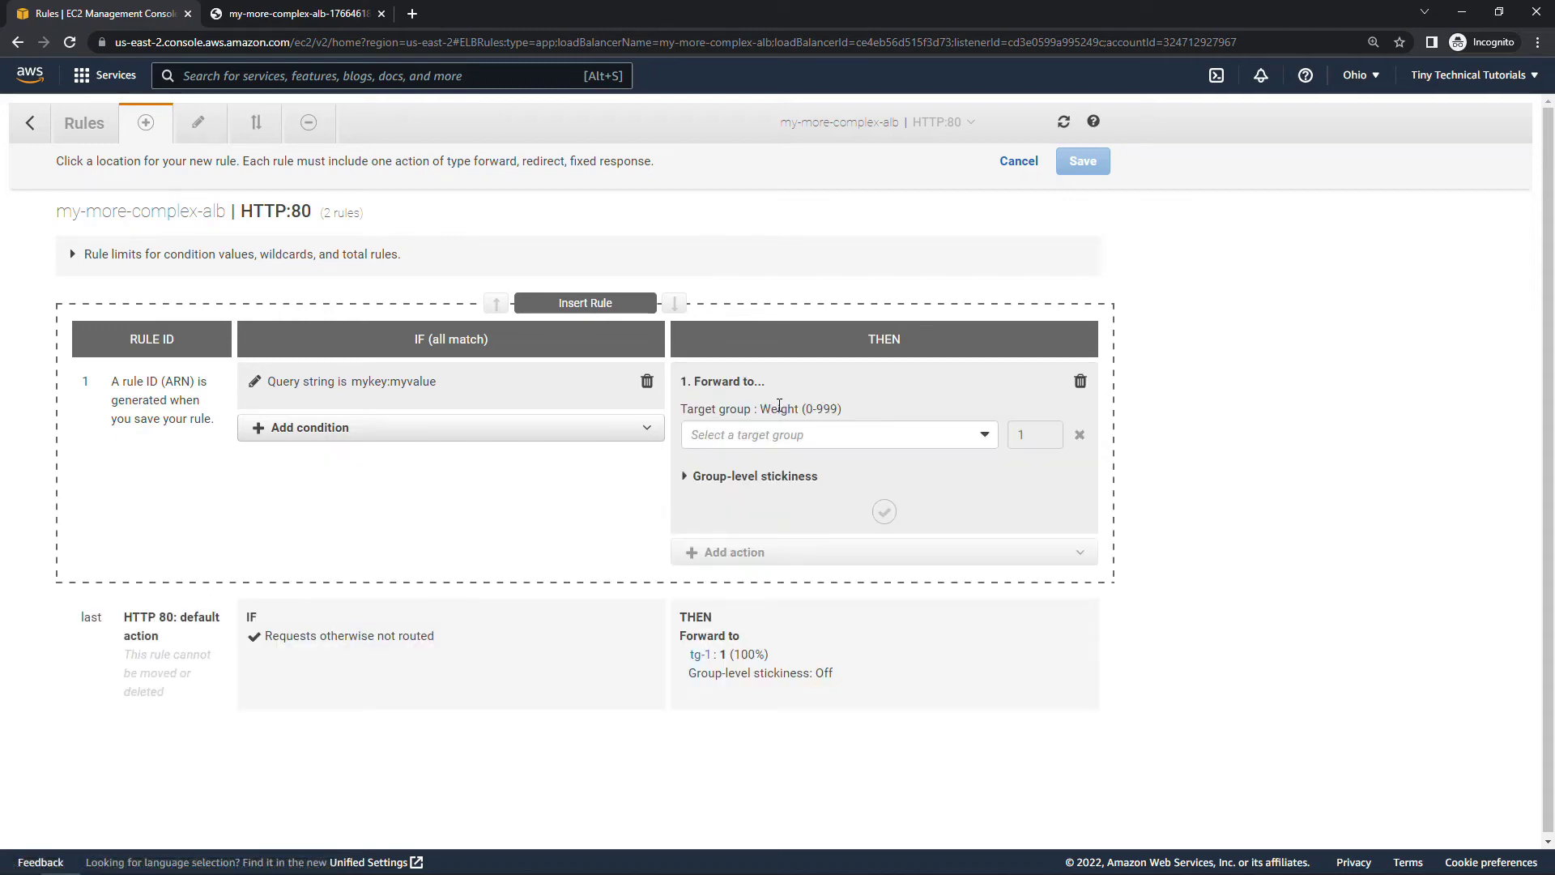
left_click(794, 435)
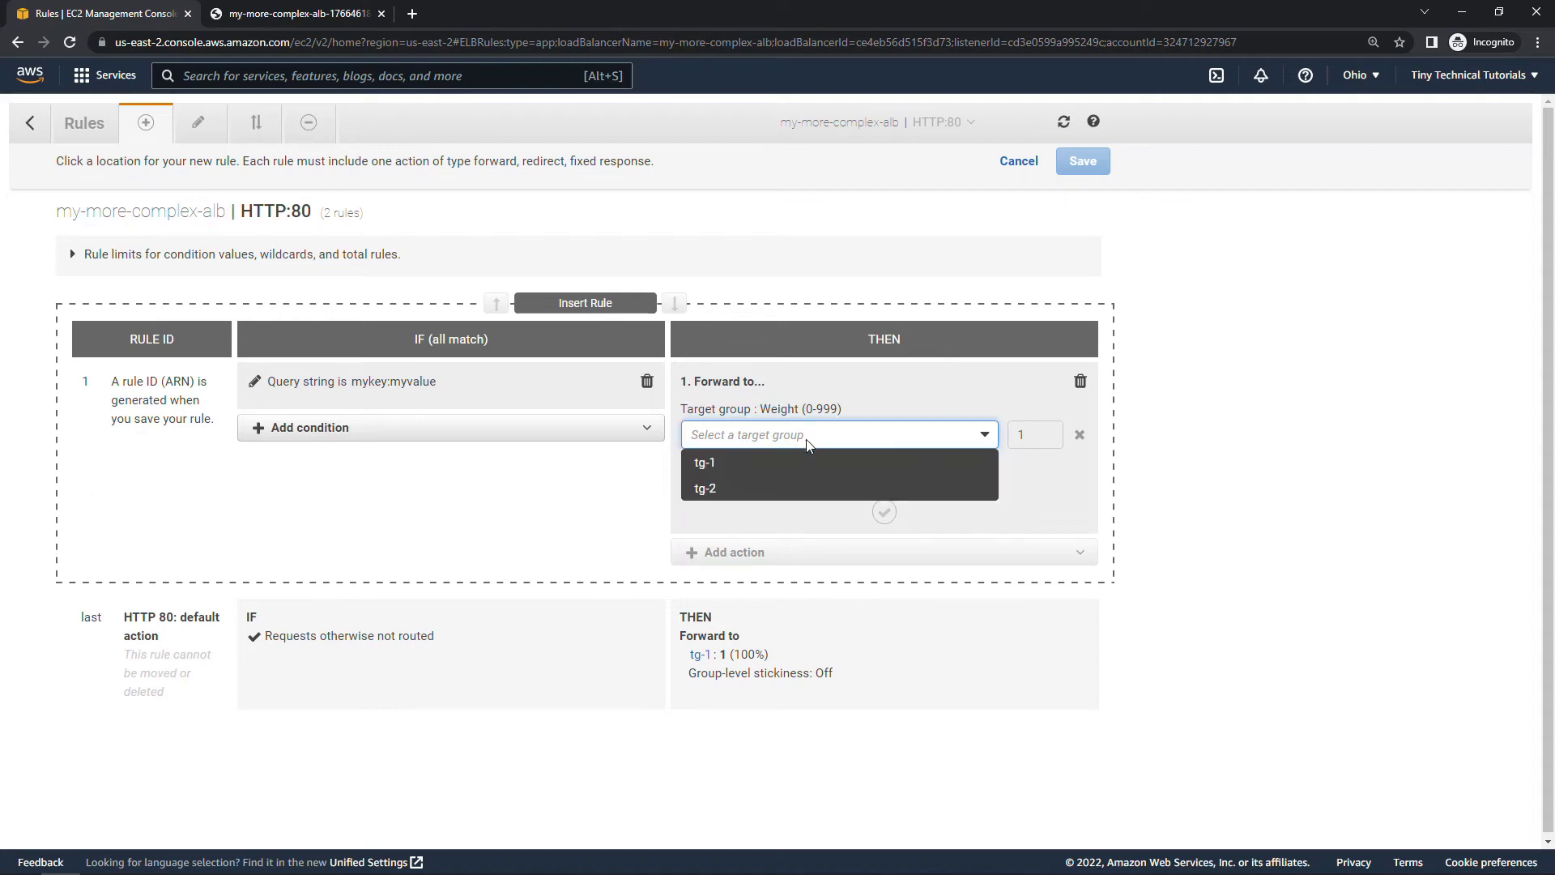
left_click(718, 488)
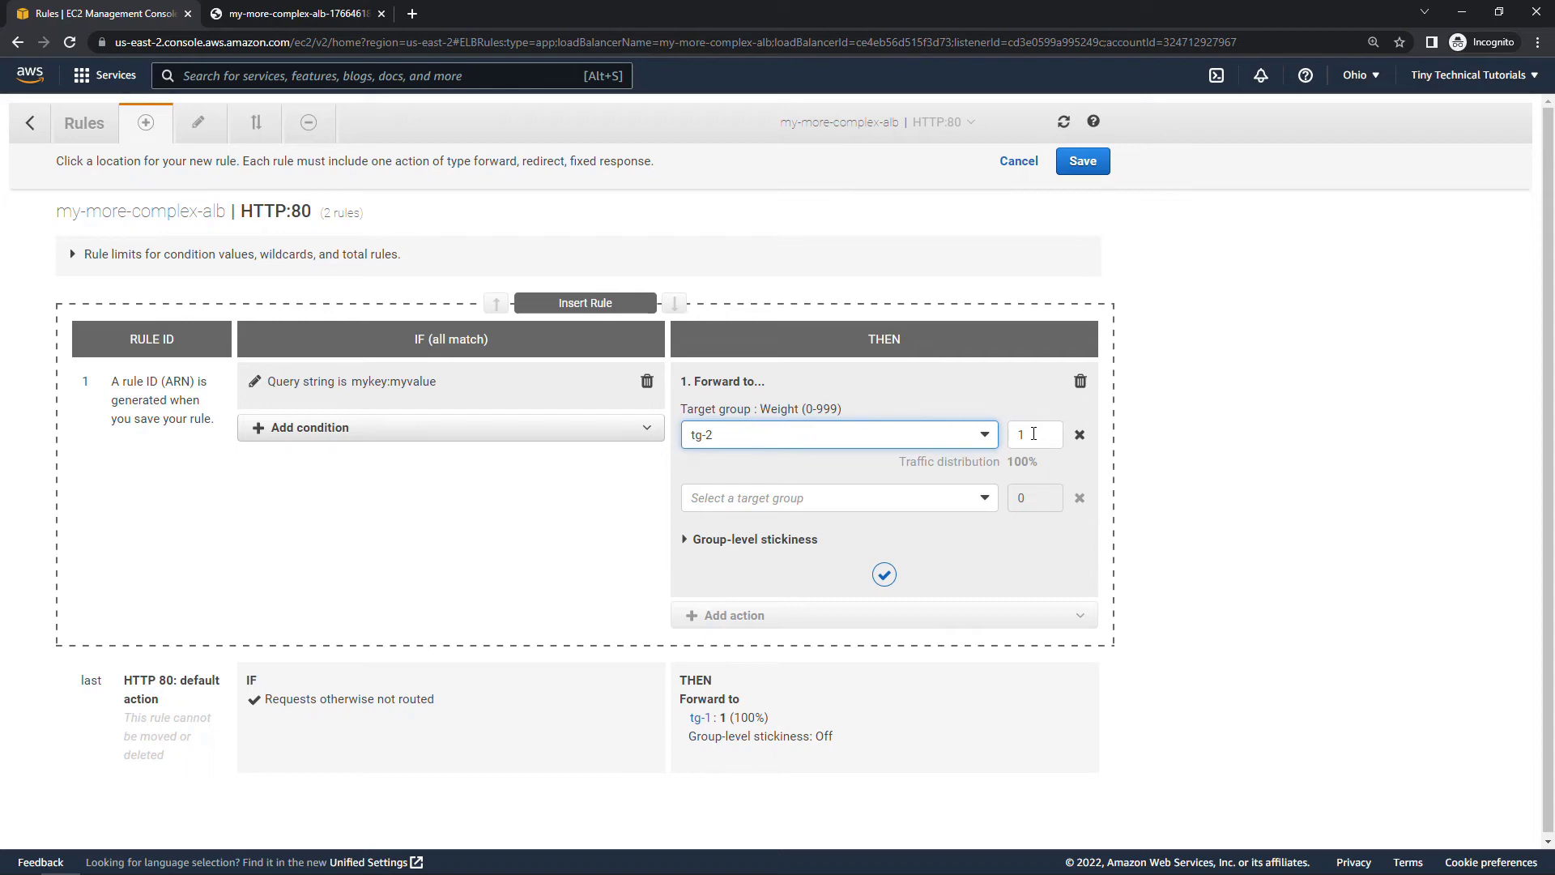
left_click(726, 541)
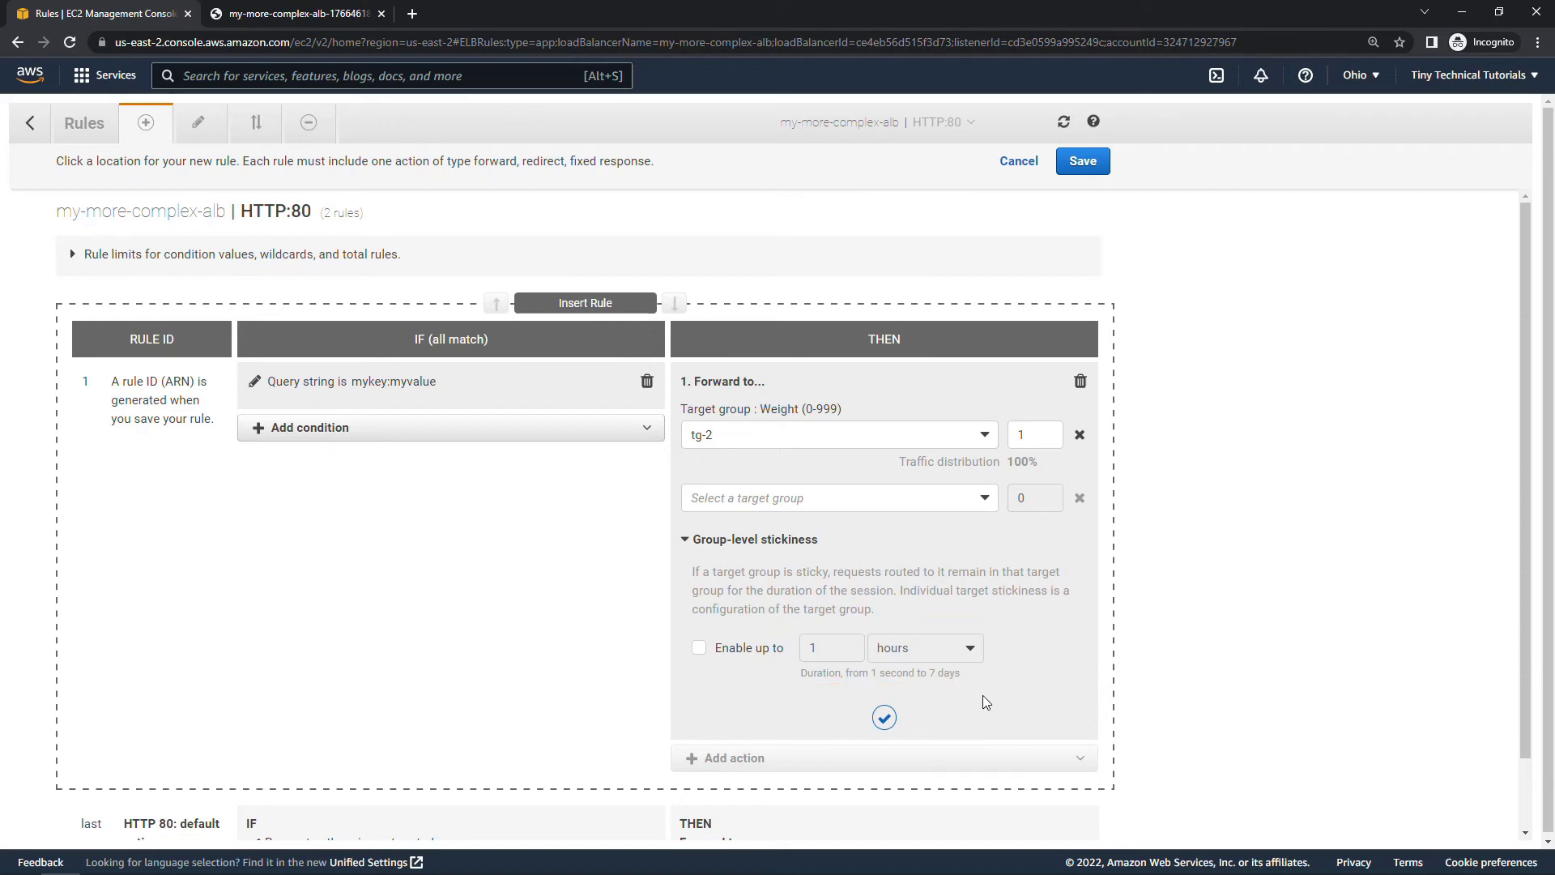
left_click(884, 717)
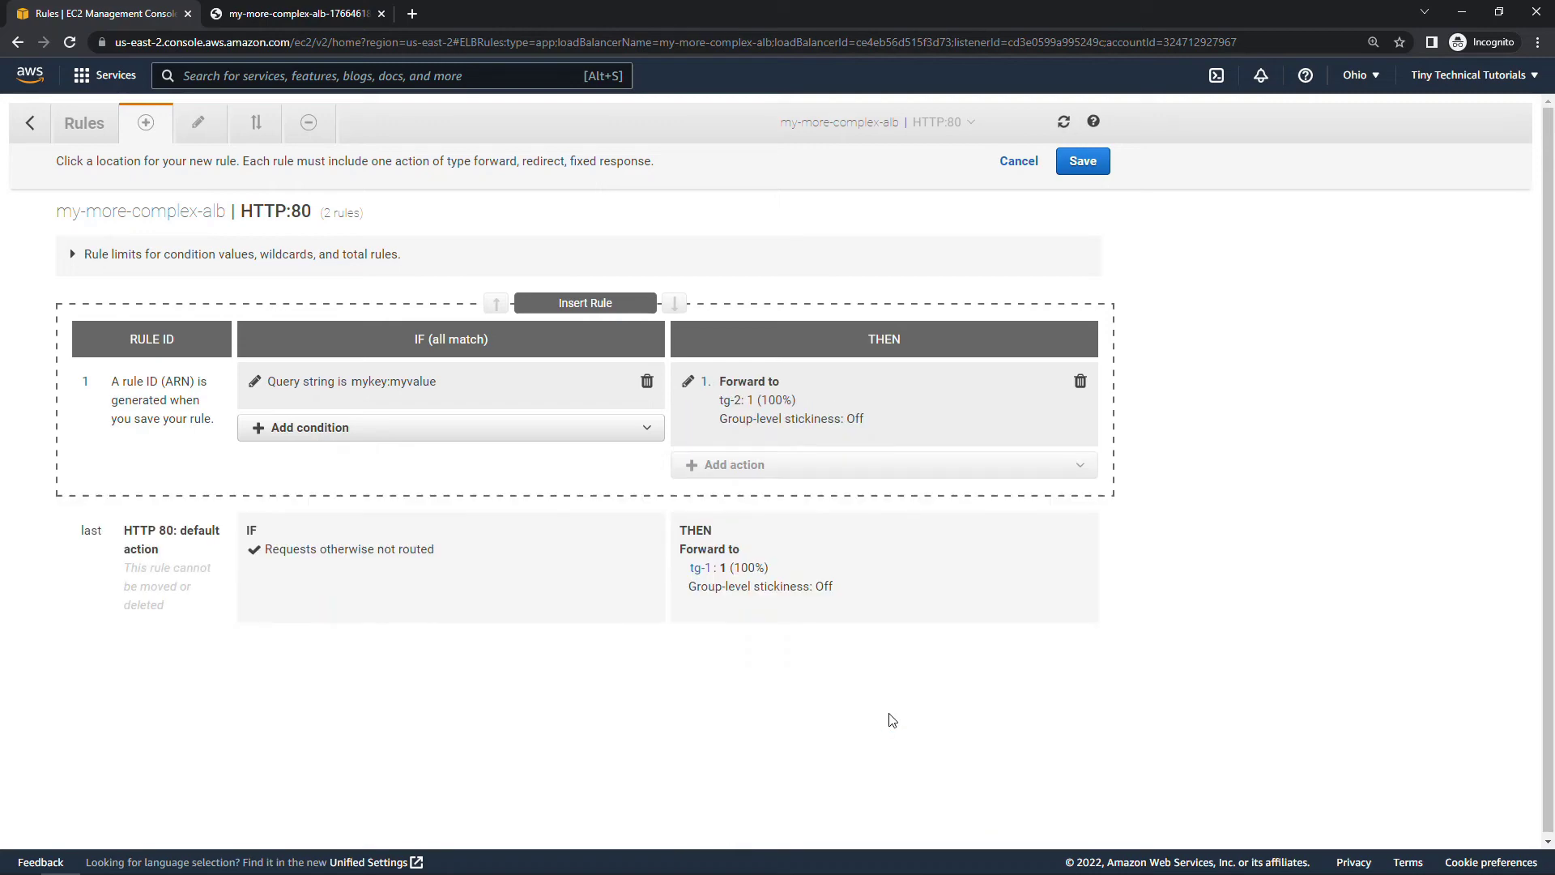
Save the query-string rule and start editing the test page address for ?mykey=myvalue
left_click(1073, 172)
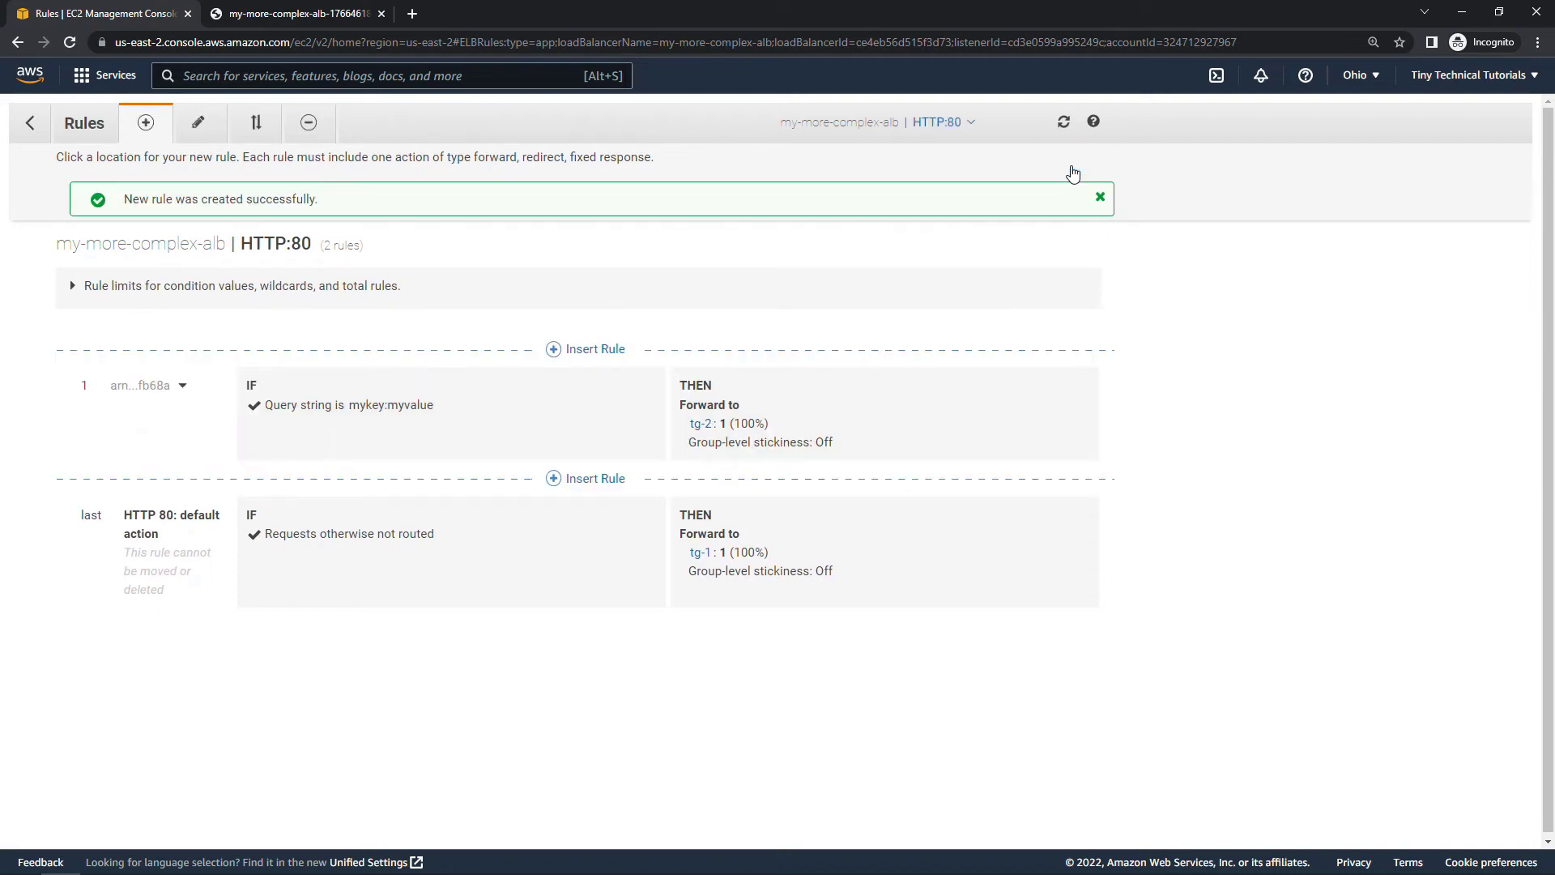
left_click(298, 13)
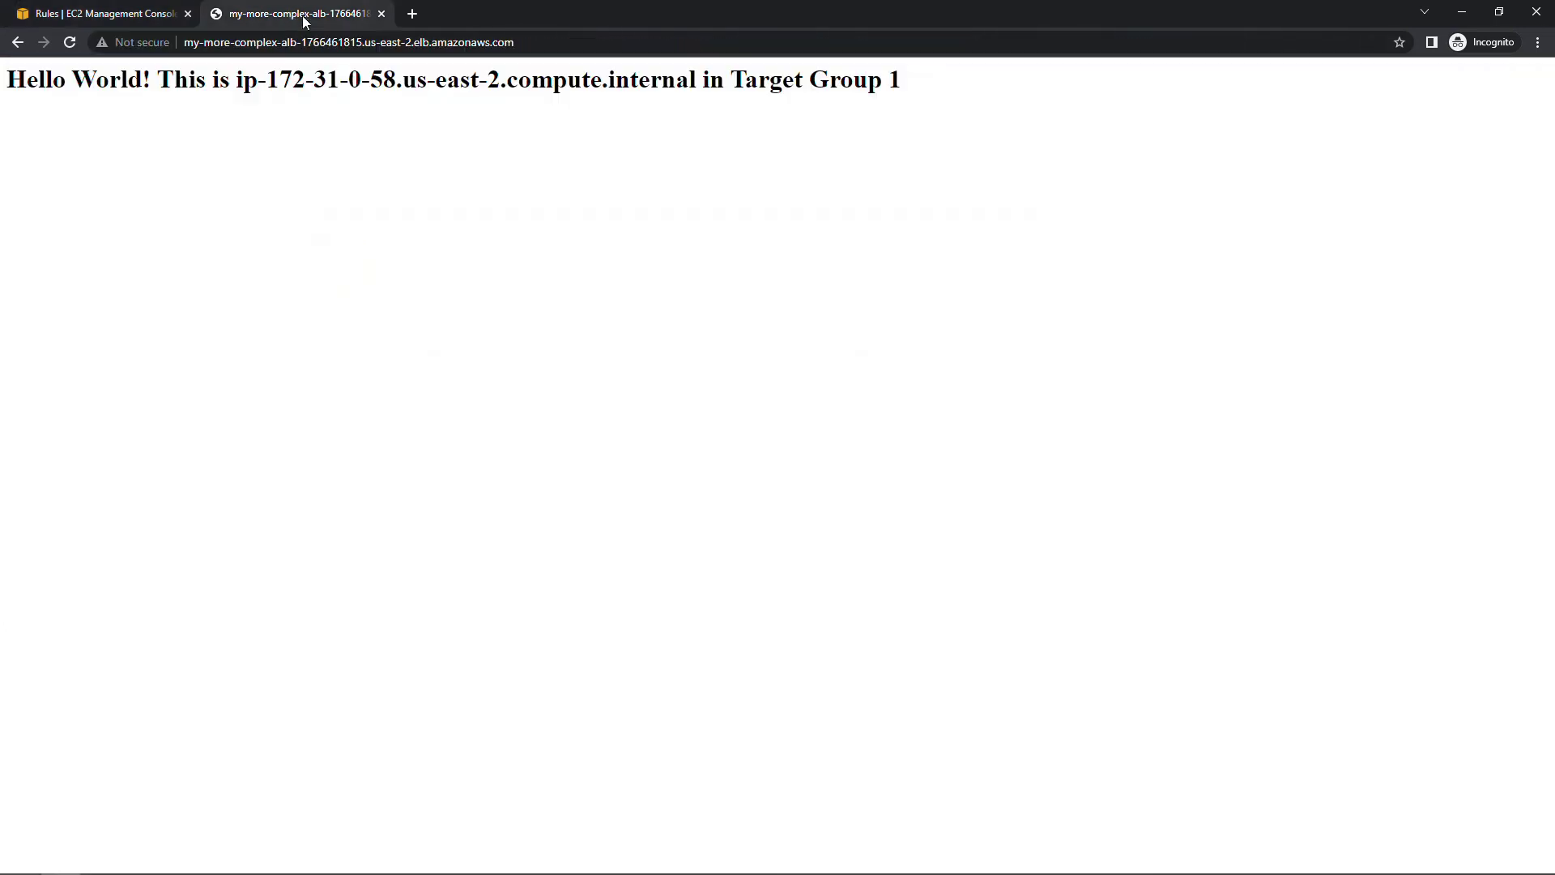
left_click(594, 43)
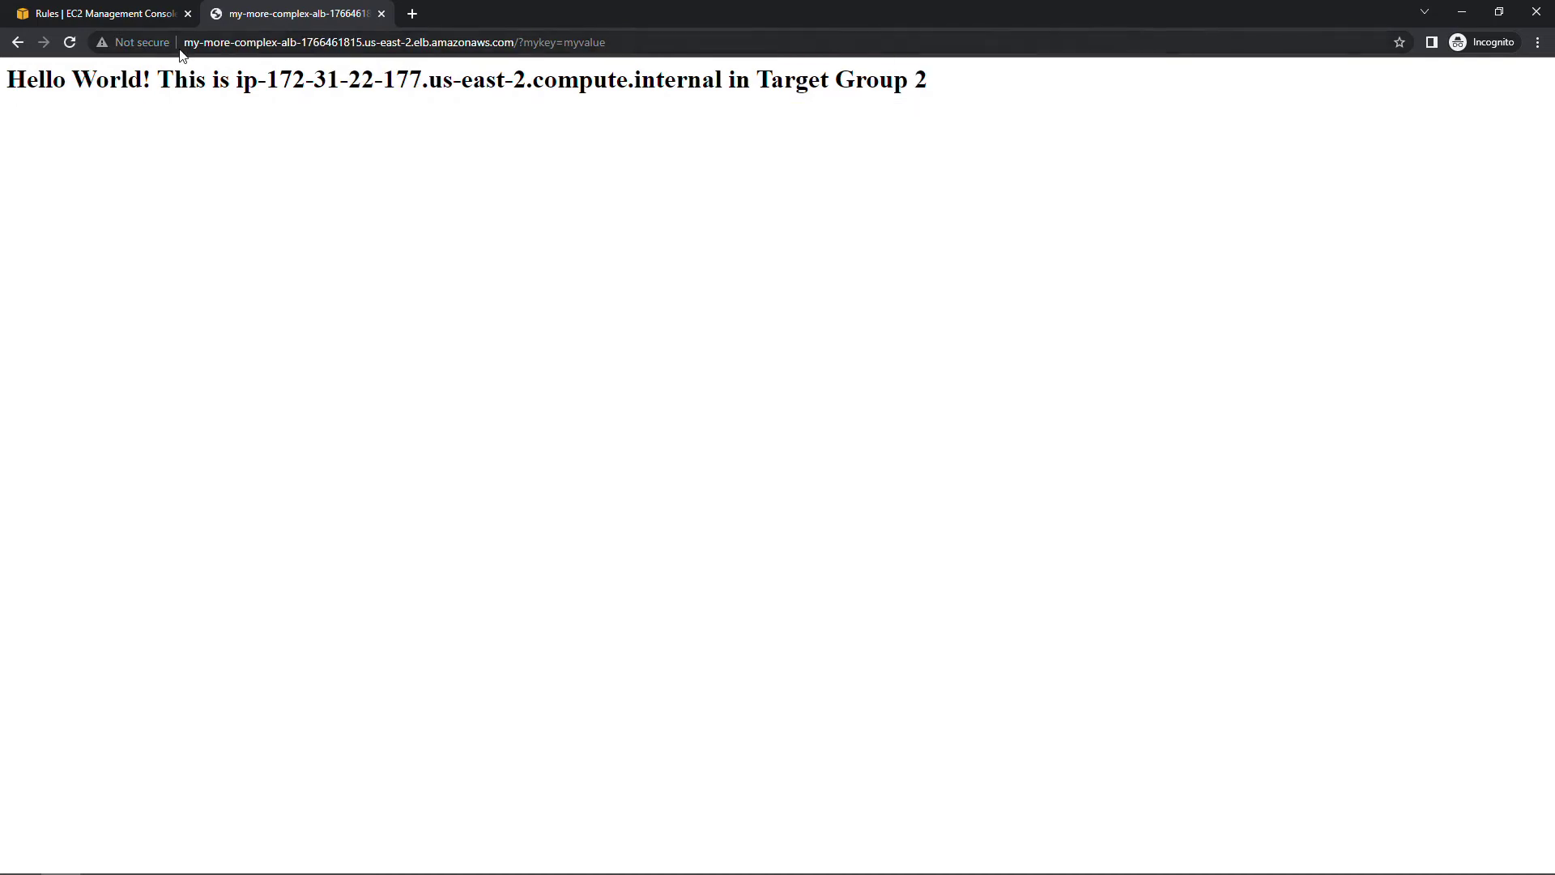
Insert a blank rule as rule 1, above the query-string rule
left_click(95, 15)
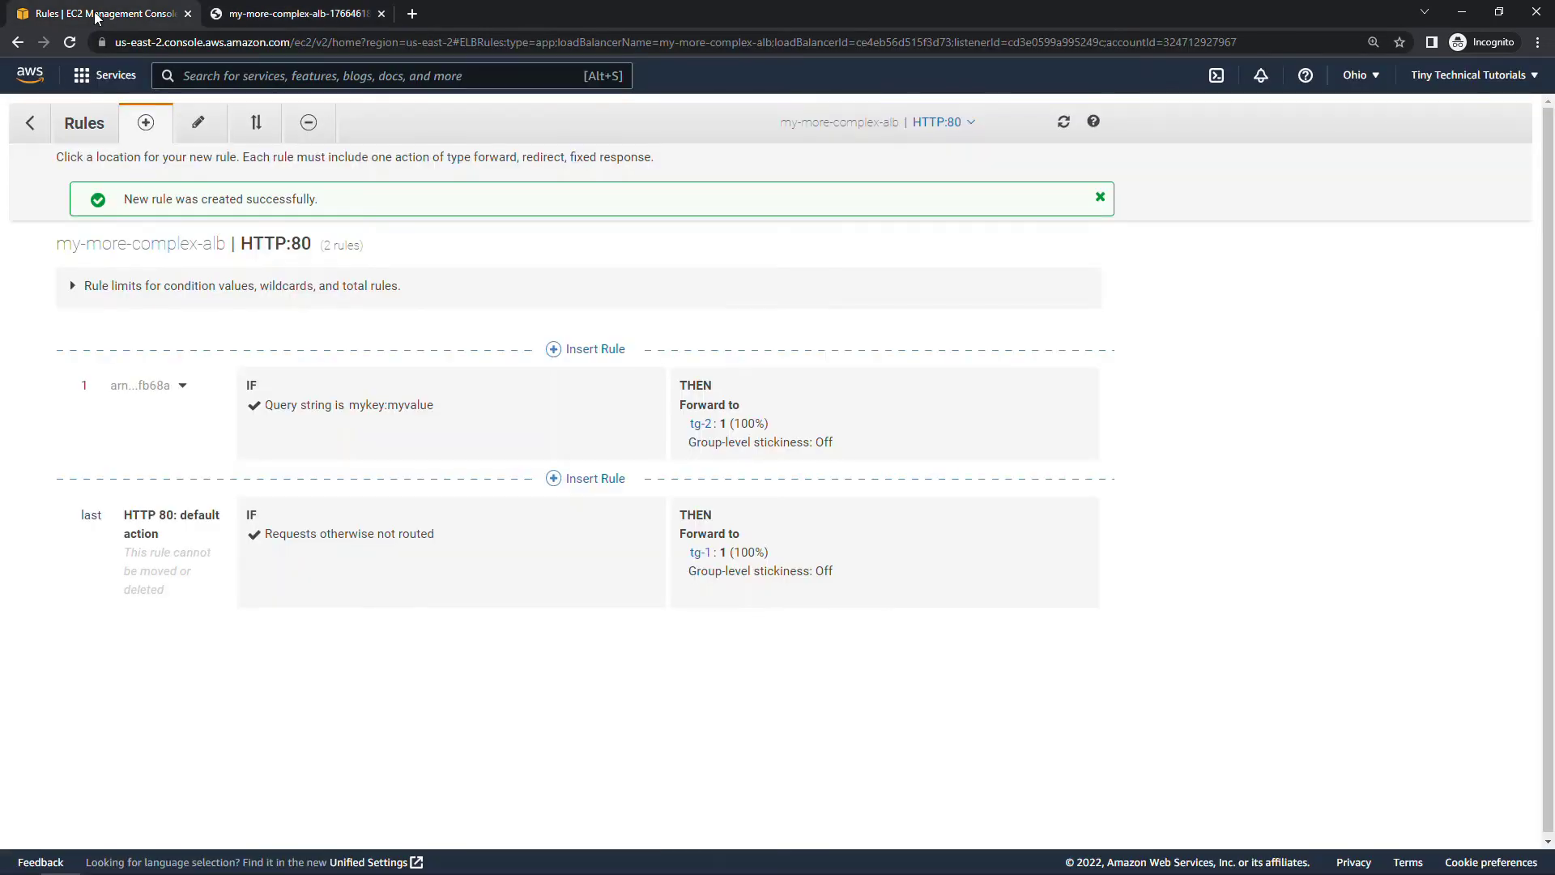
left_click(590, 350)
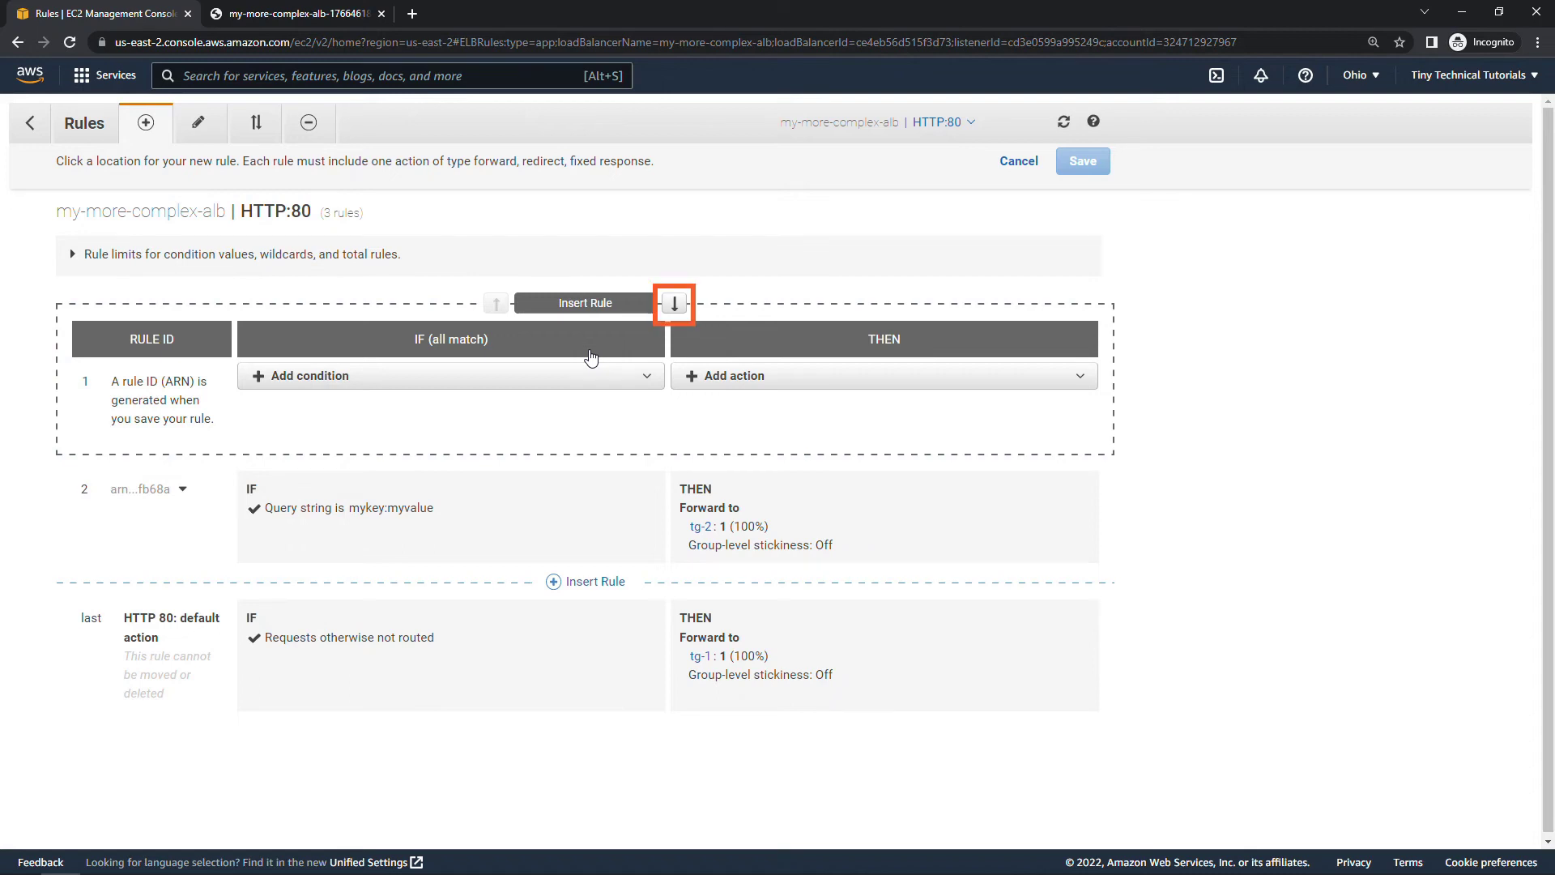
left_click(674, 305)
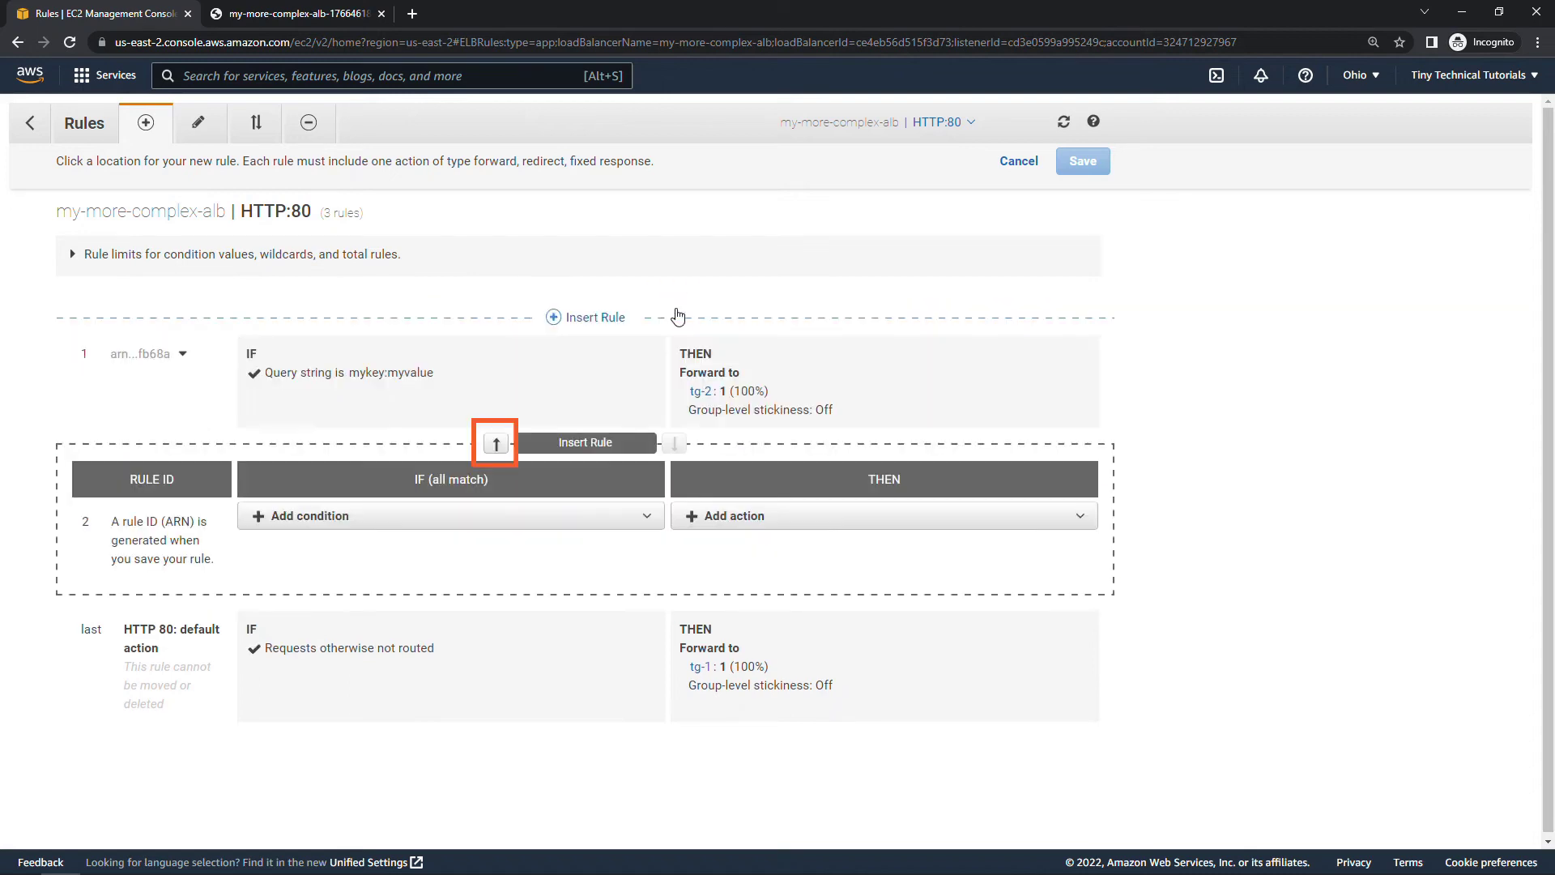
left_click(496, 442)
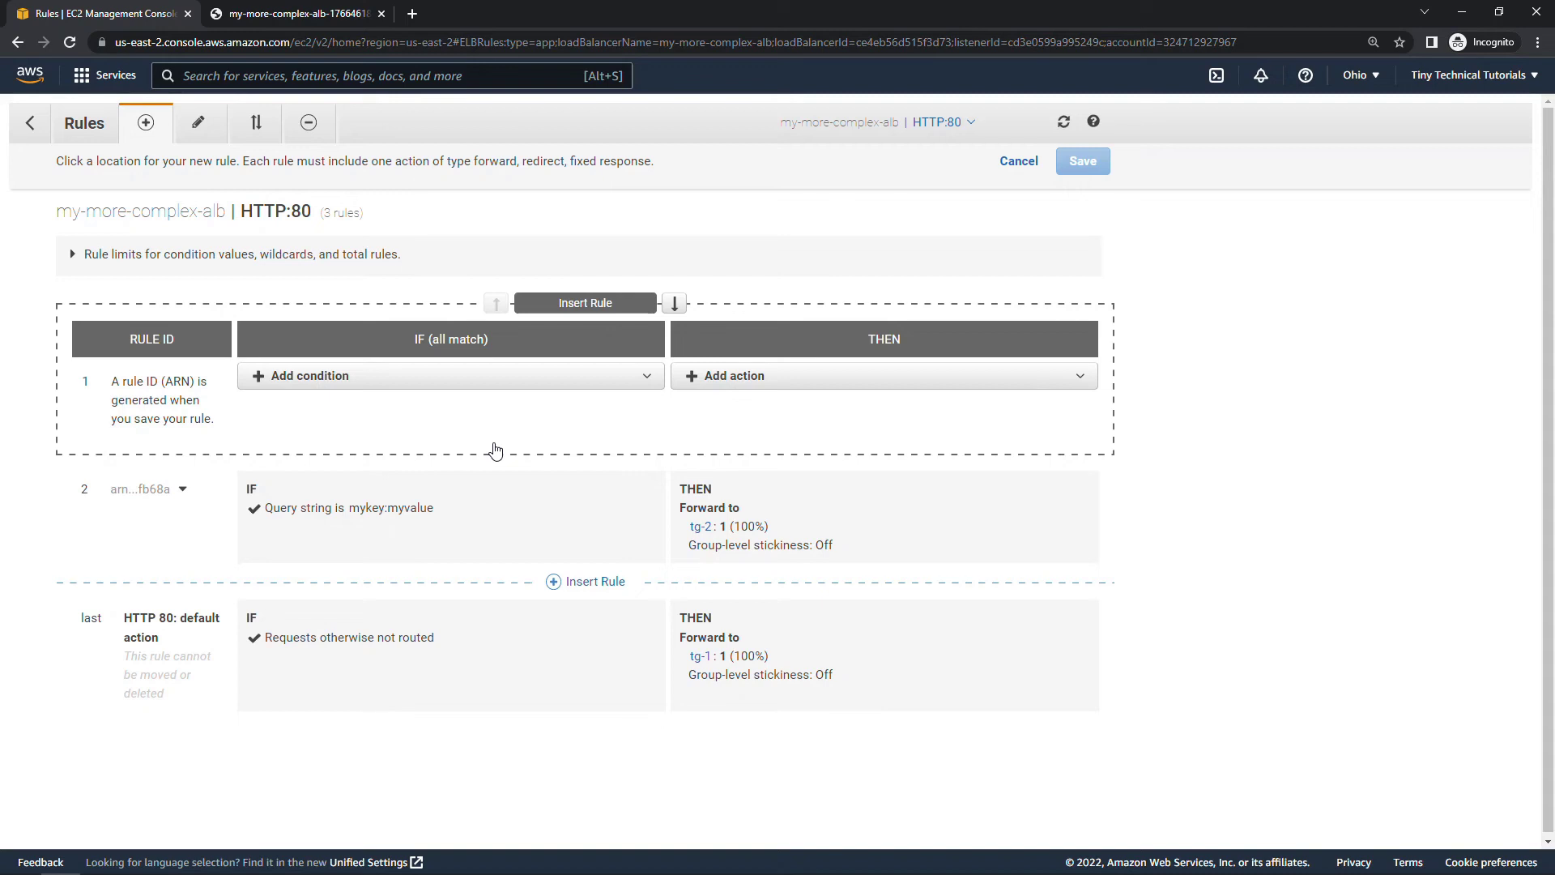
Add an HTTP header condition to the top rule: User-Agent matches *Firefox*
left_click(341, 377)
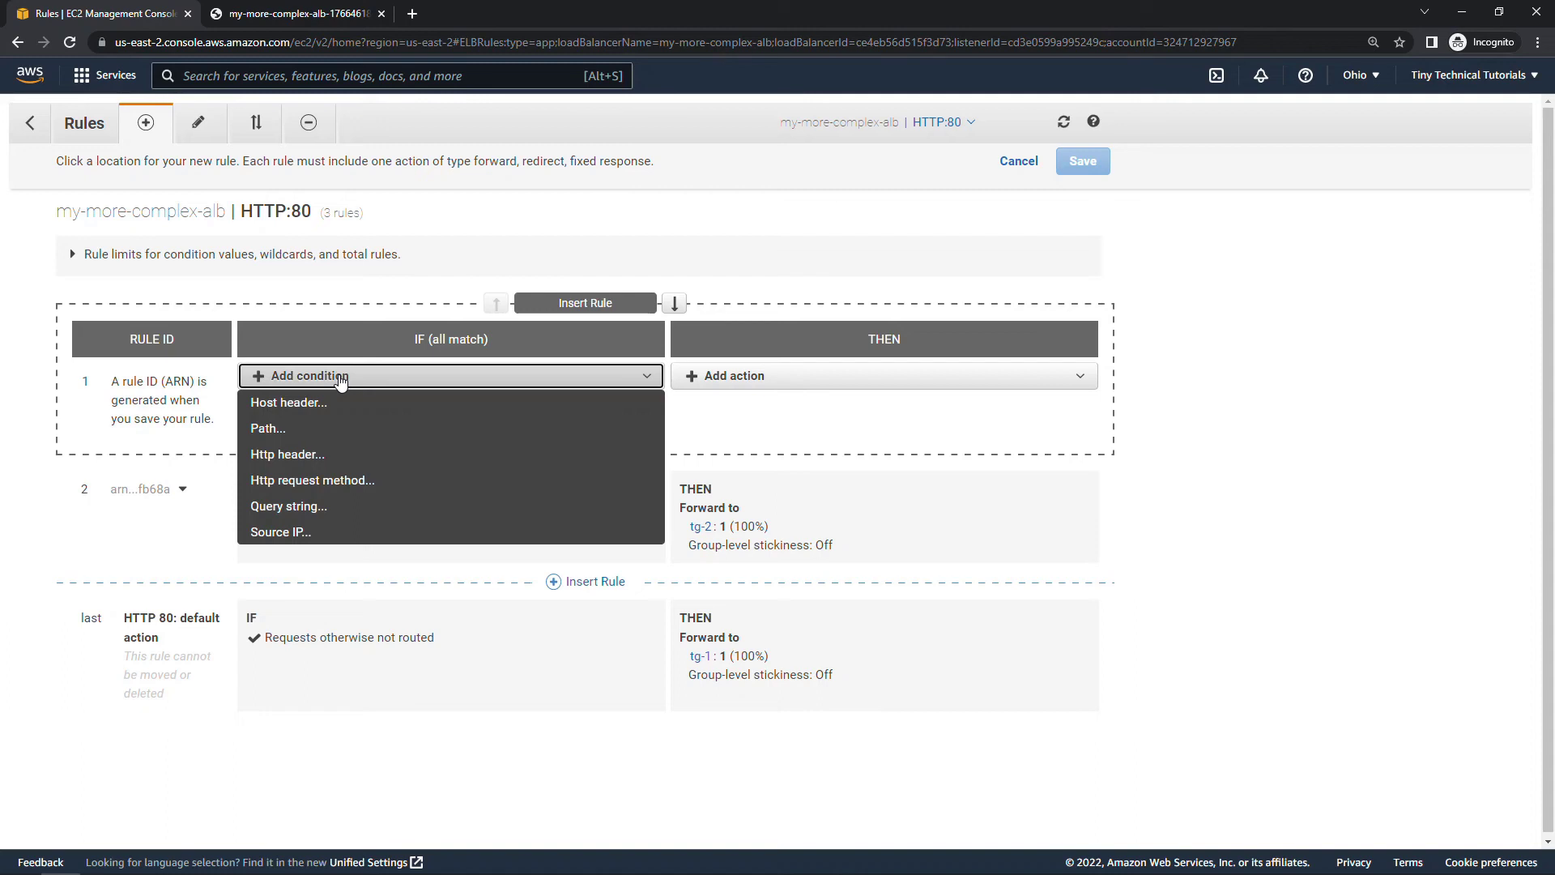
left_click(320, 454)
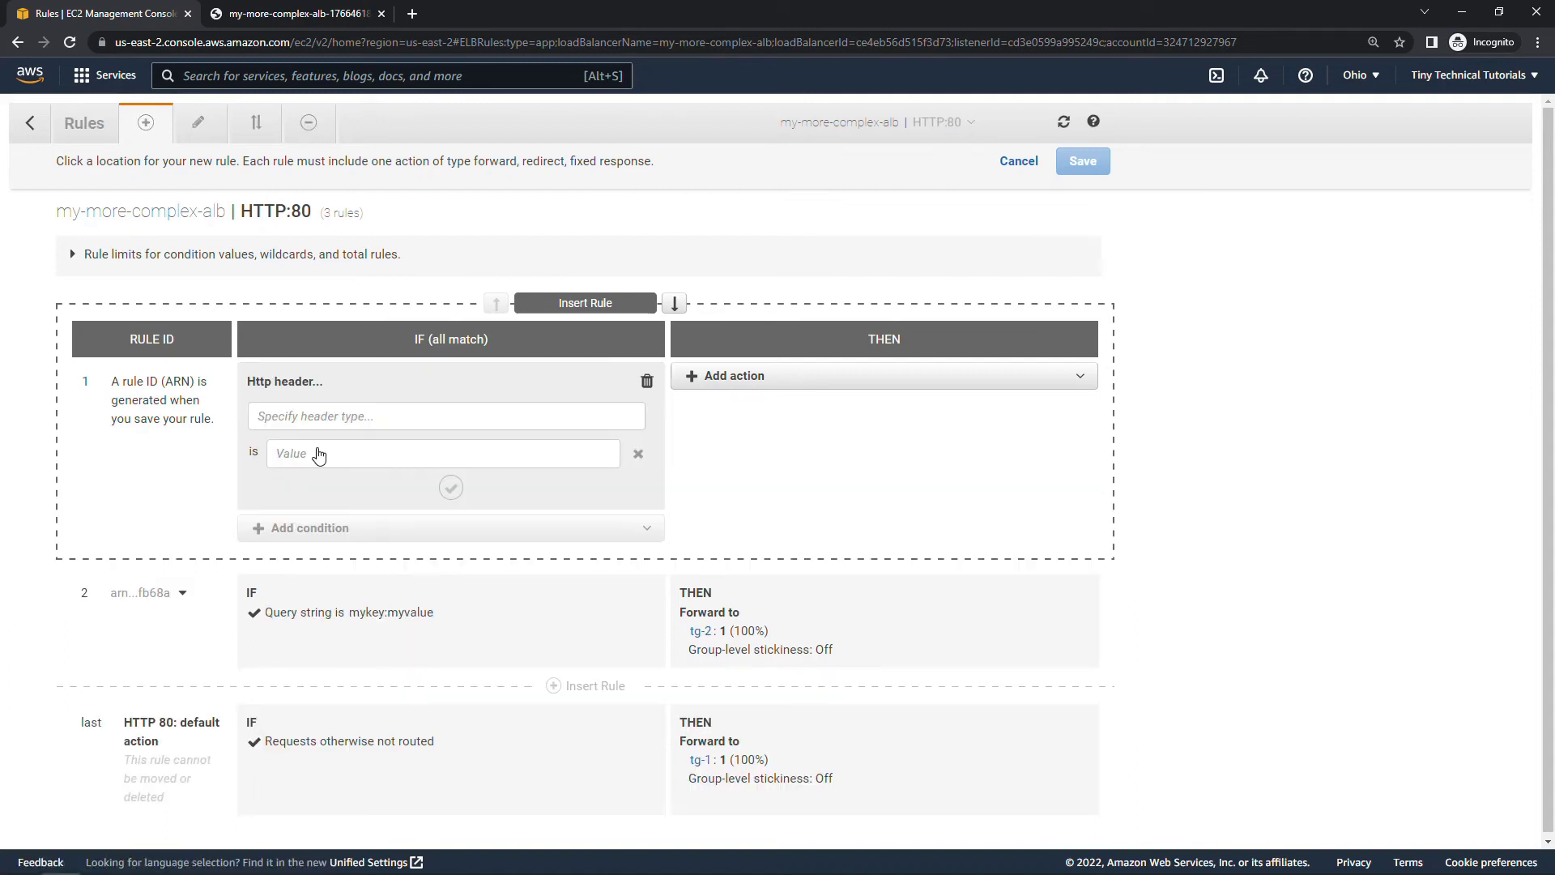
left_click(293, 419)
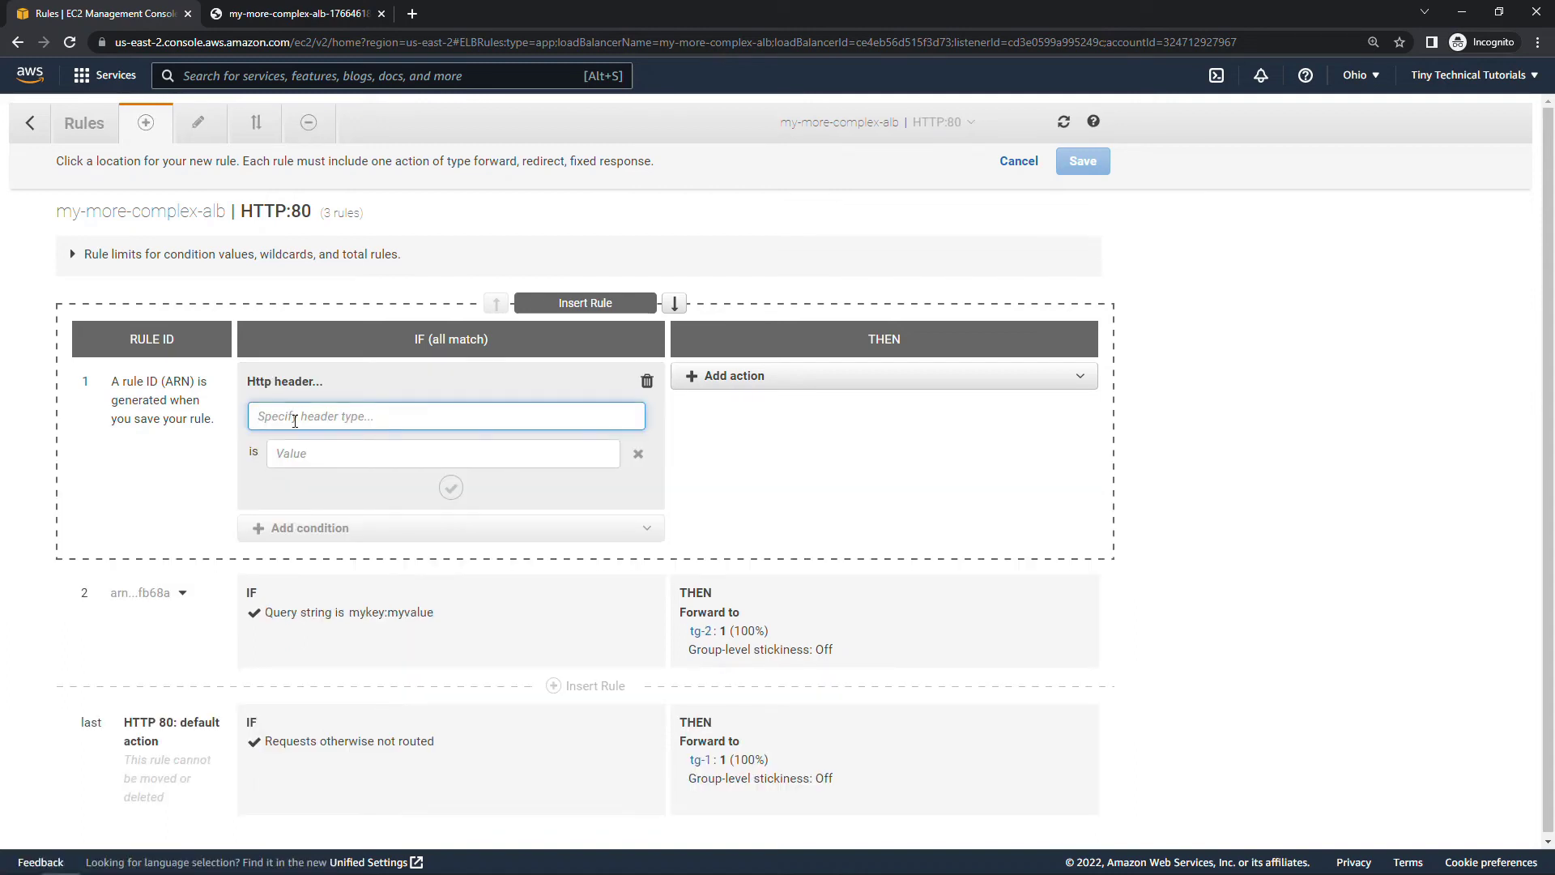
type("User-Agent")
left_click(294, 448)
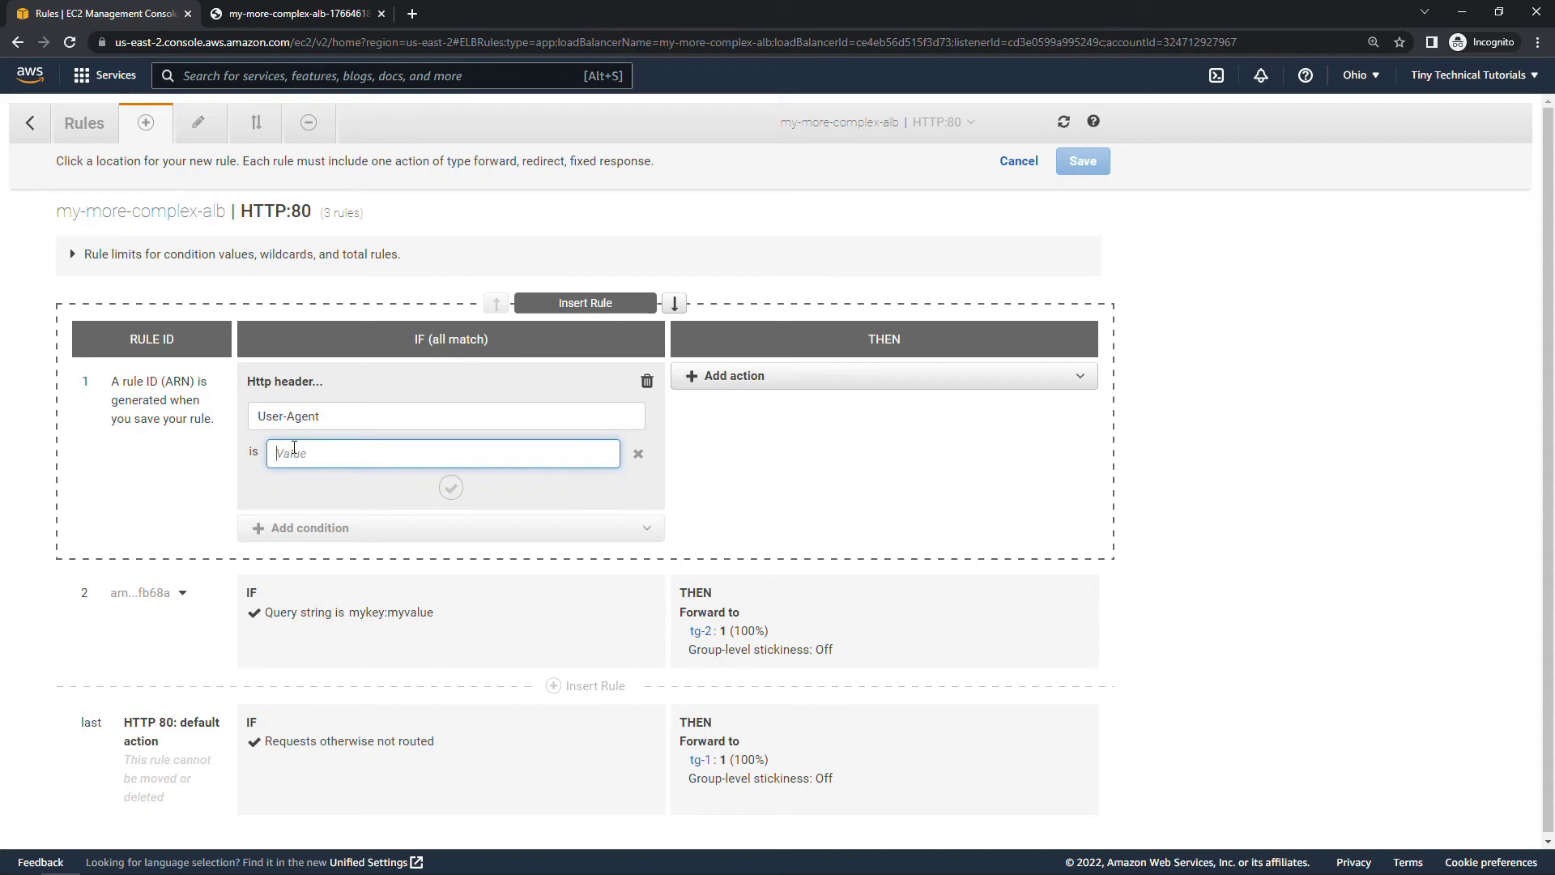
type("*Firefox*")
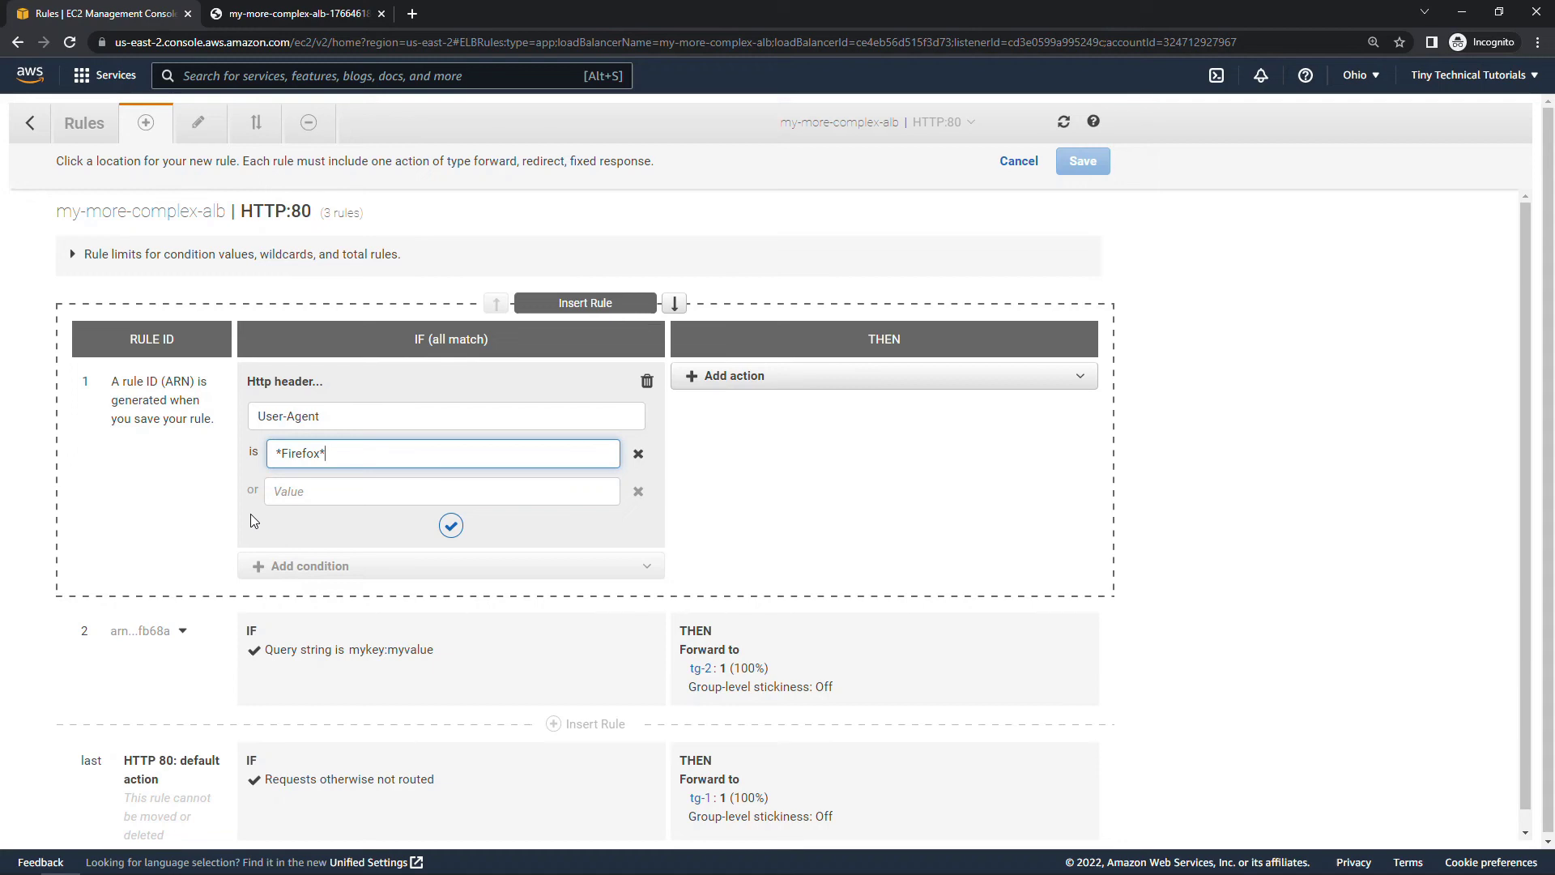
left_click(450, 528)
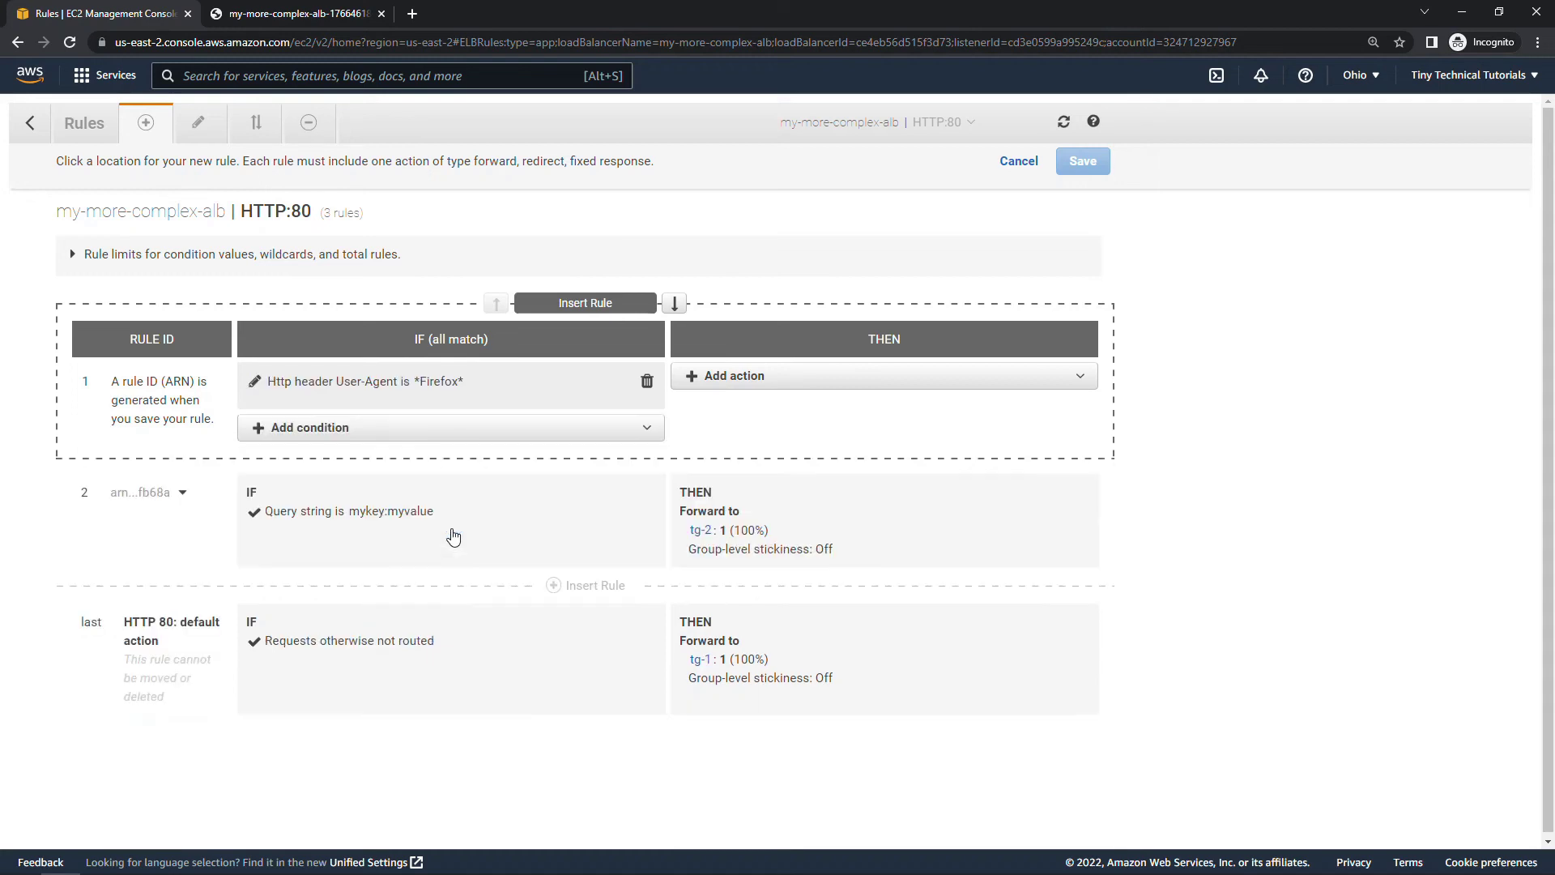
Add a forward-to-tg-2 action to the User-Agent *Firefox* rule and save it
left_click(733, 378)
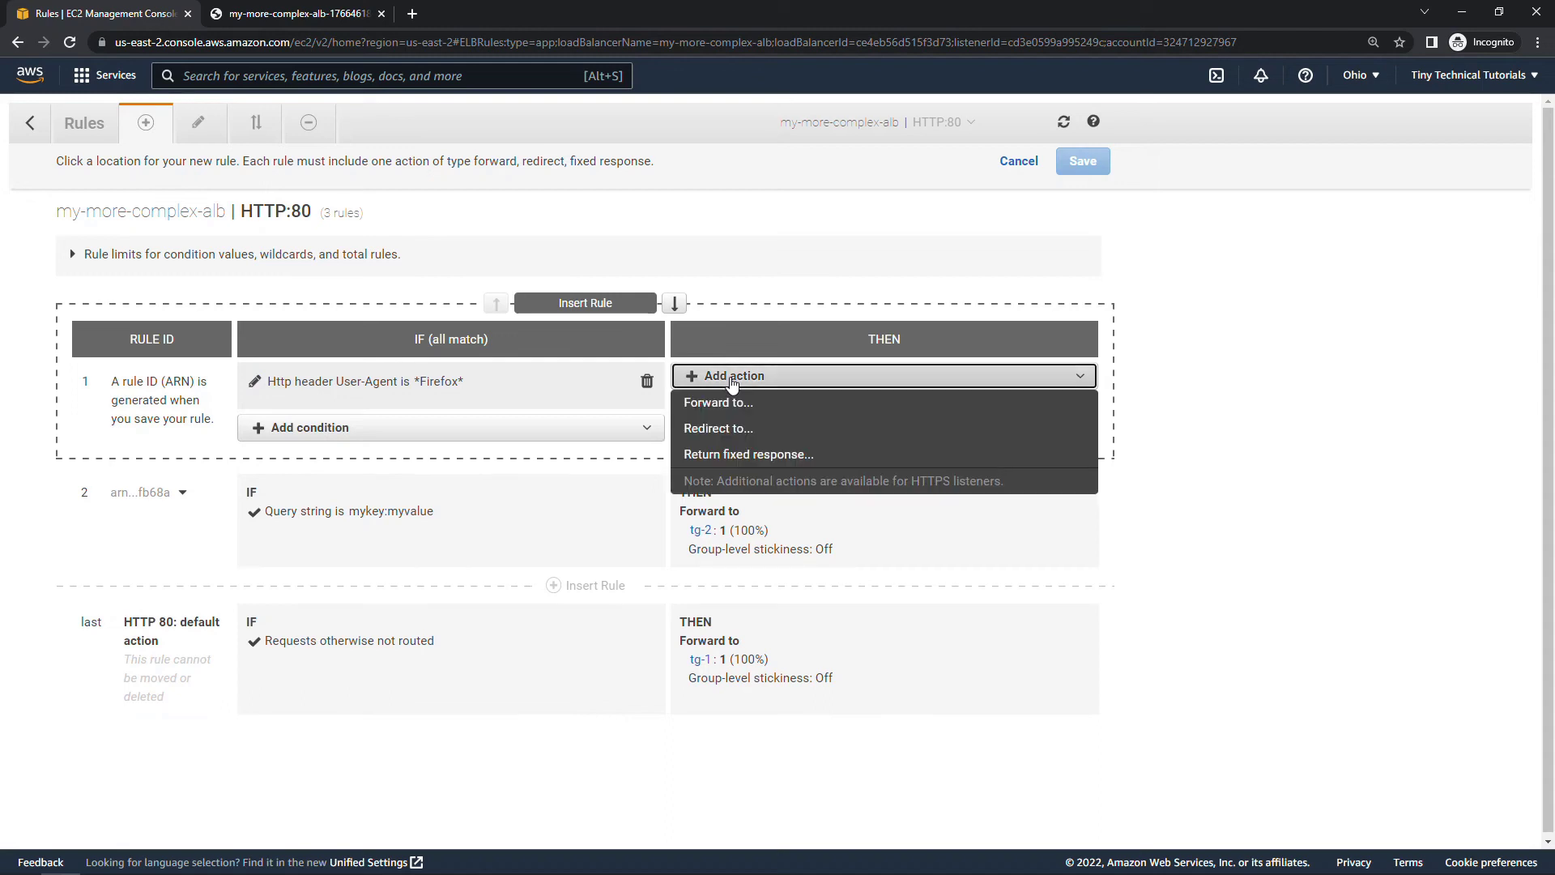
left_click(729, 402)
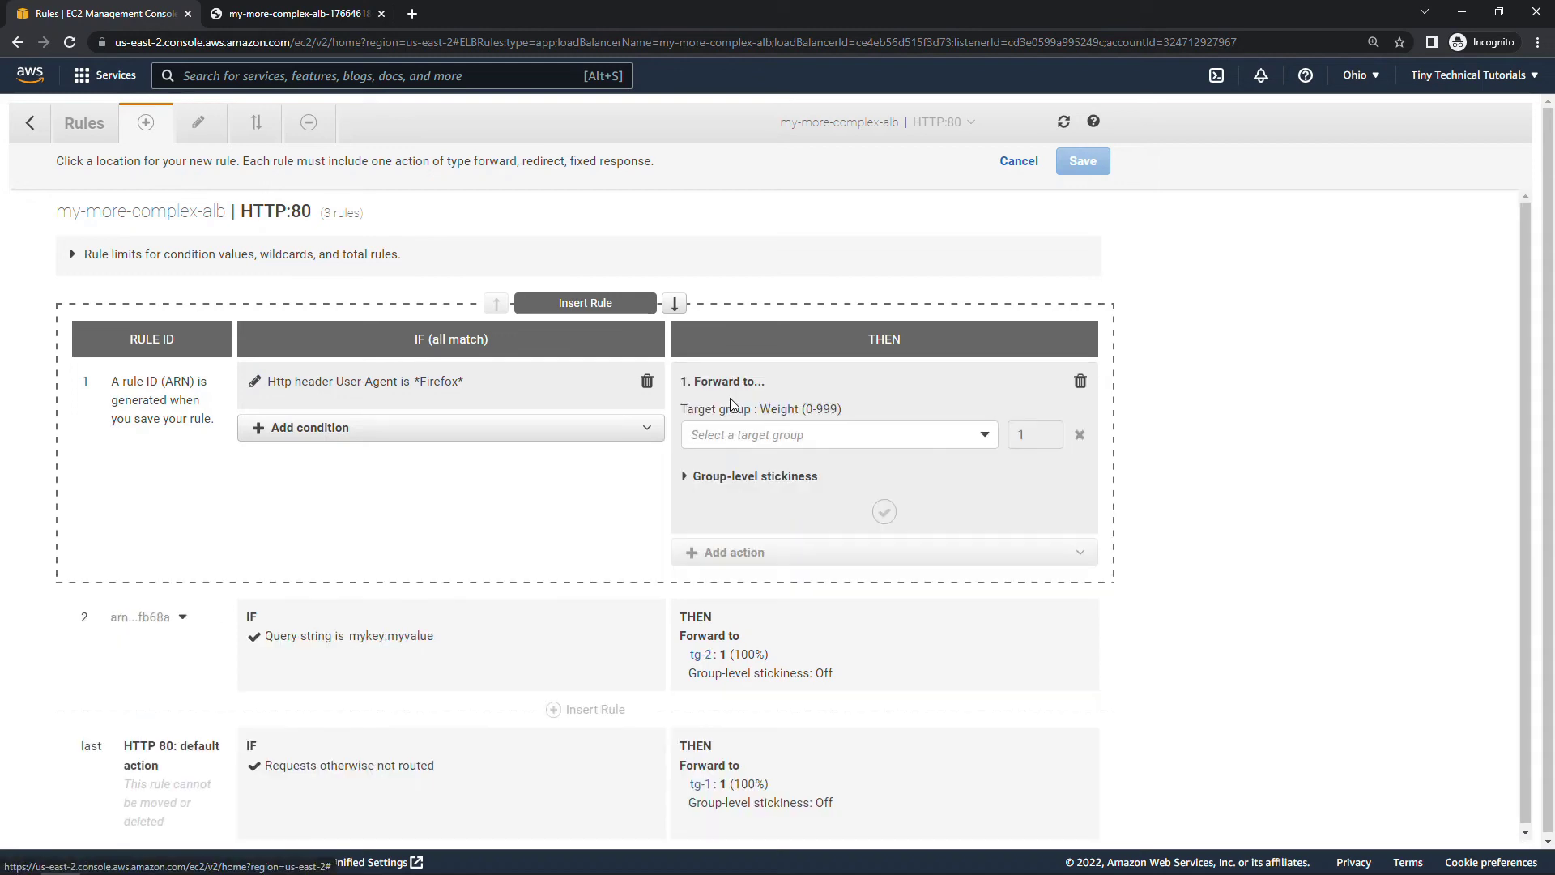
left_click(785, 444)
left_click(733, 498)
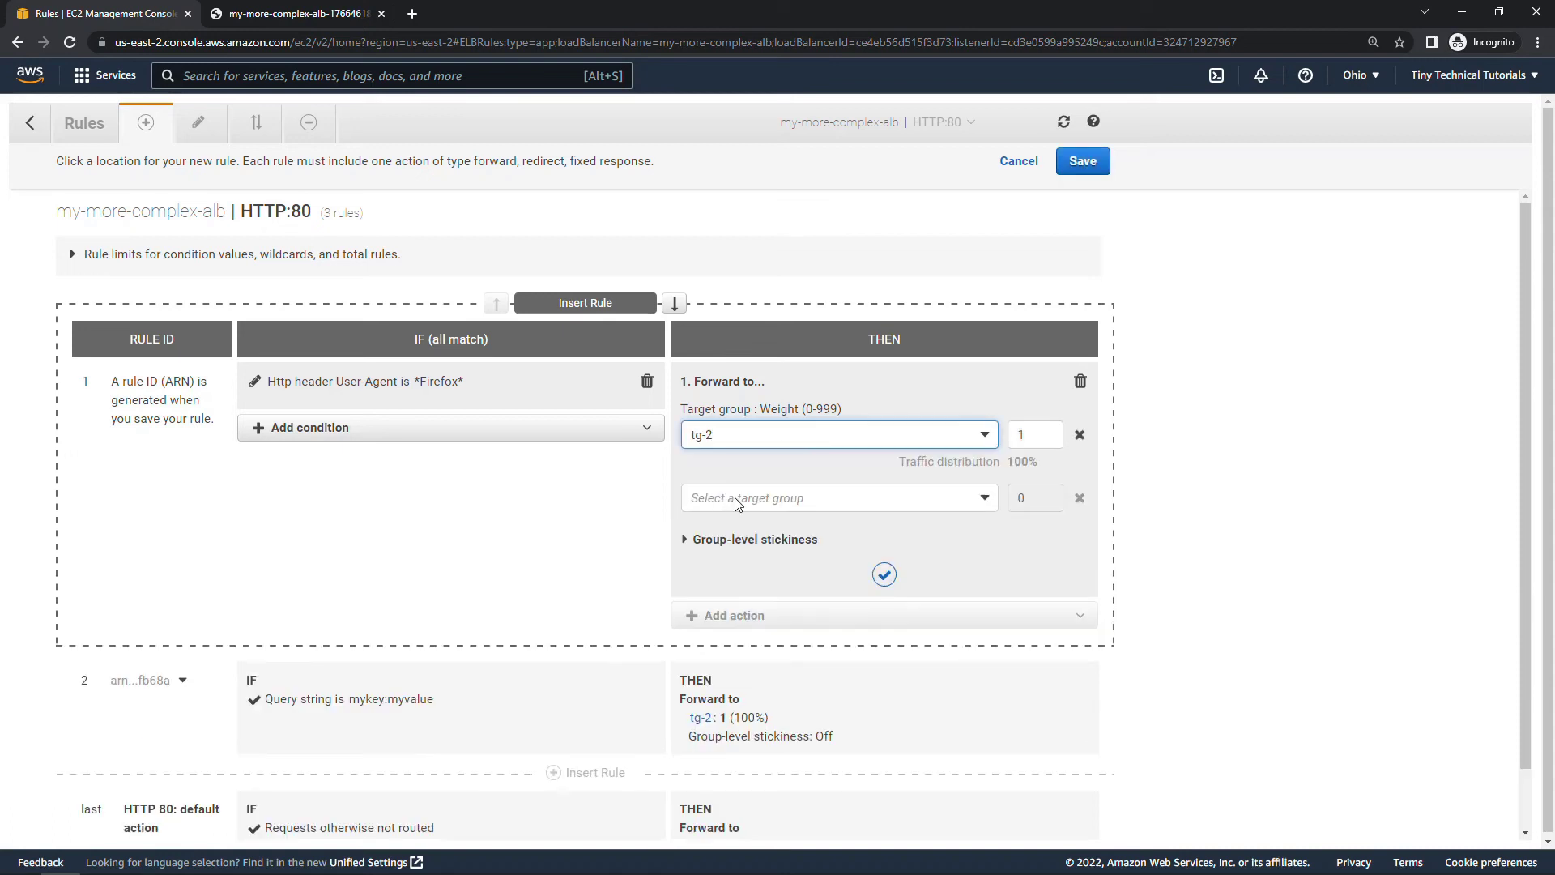
left_click(883, 575)
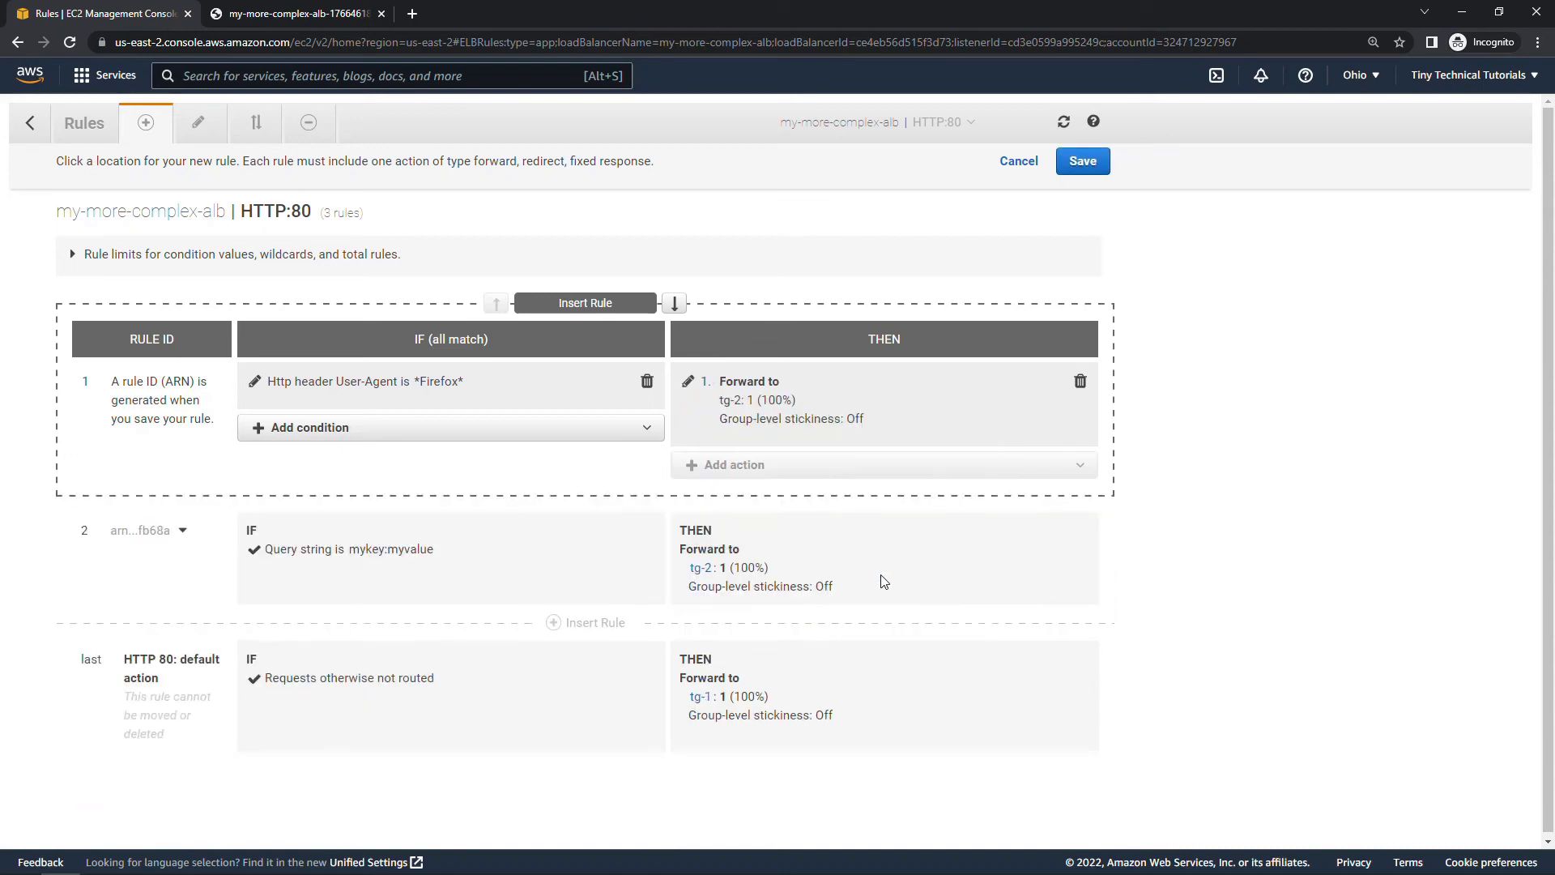
left_click(1085, 171)
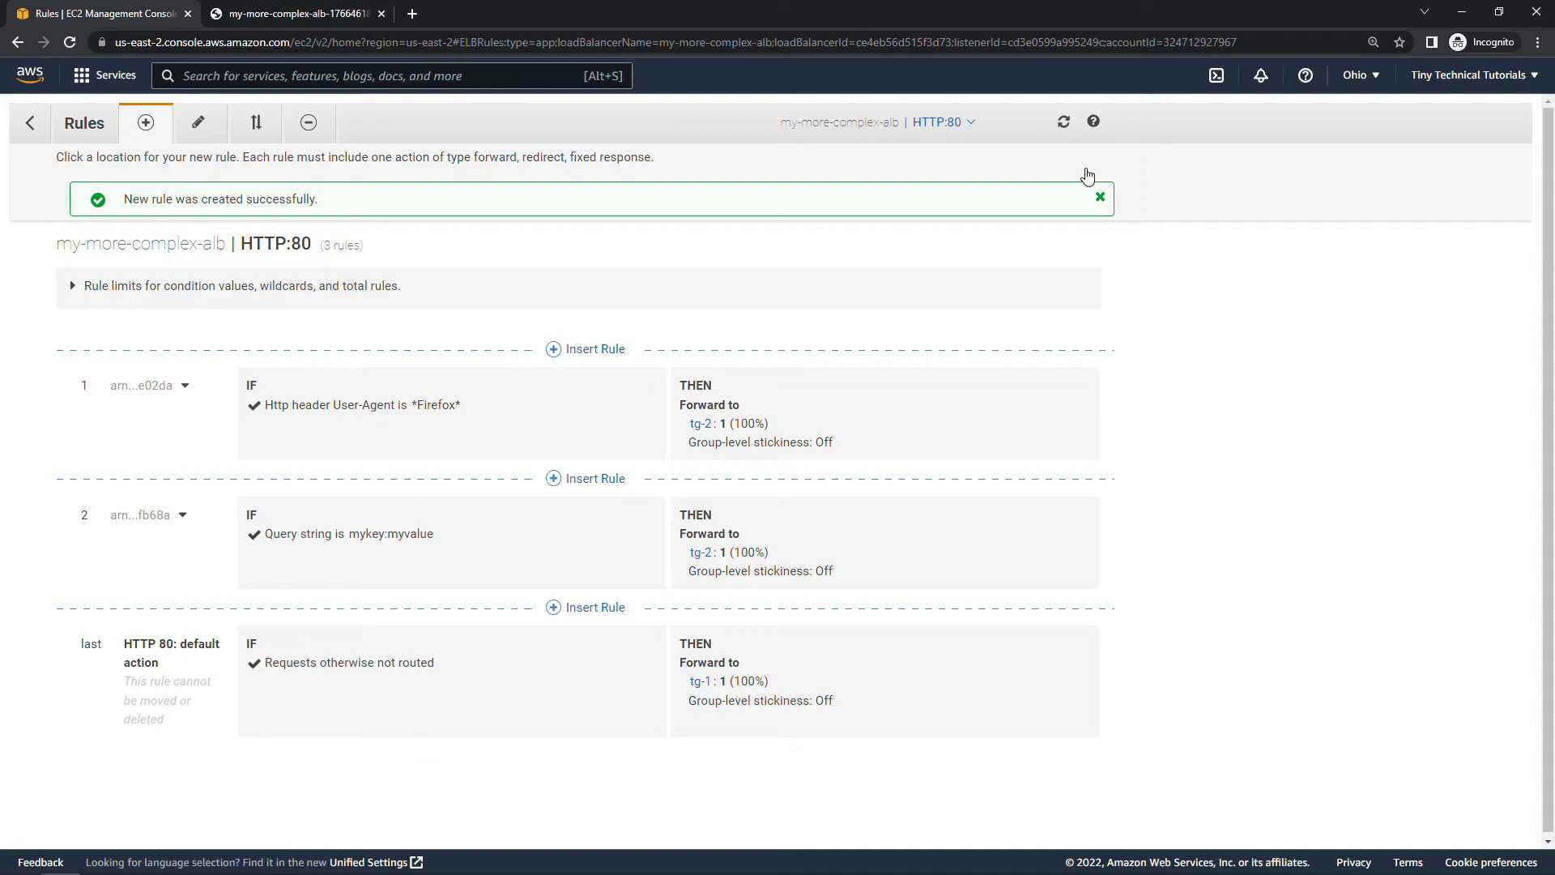
On the test tab, select the load balancer address up to .com, without the query string
left_click(270, 13)
left_click(499, 47)
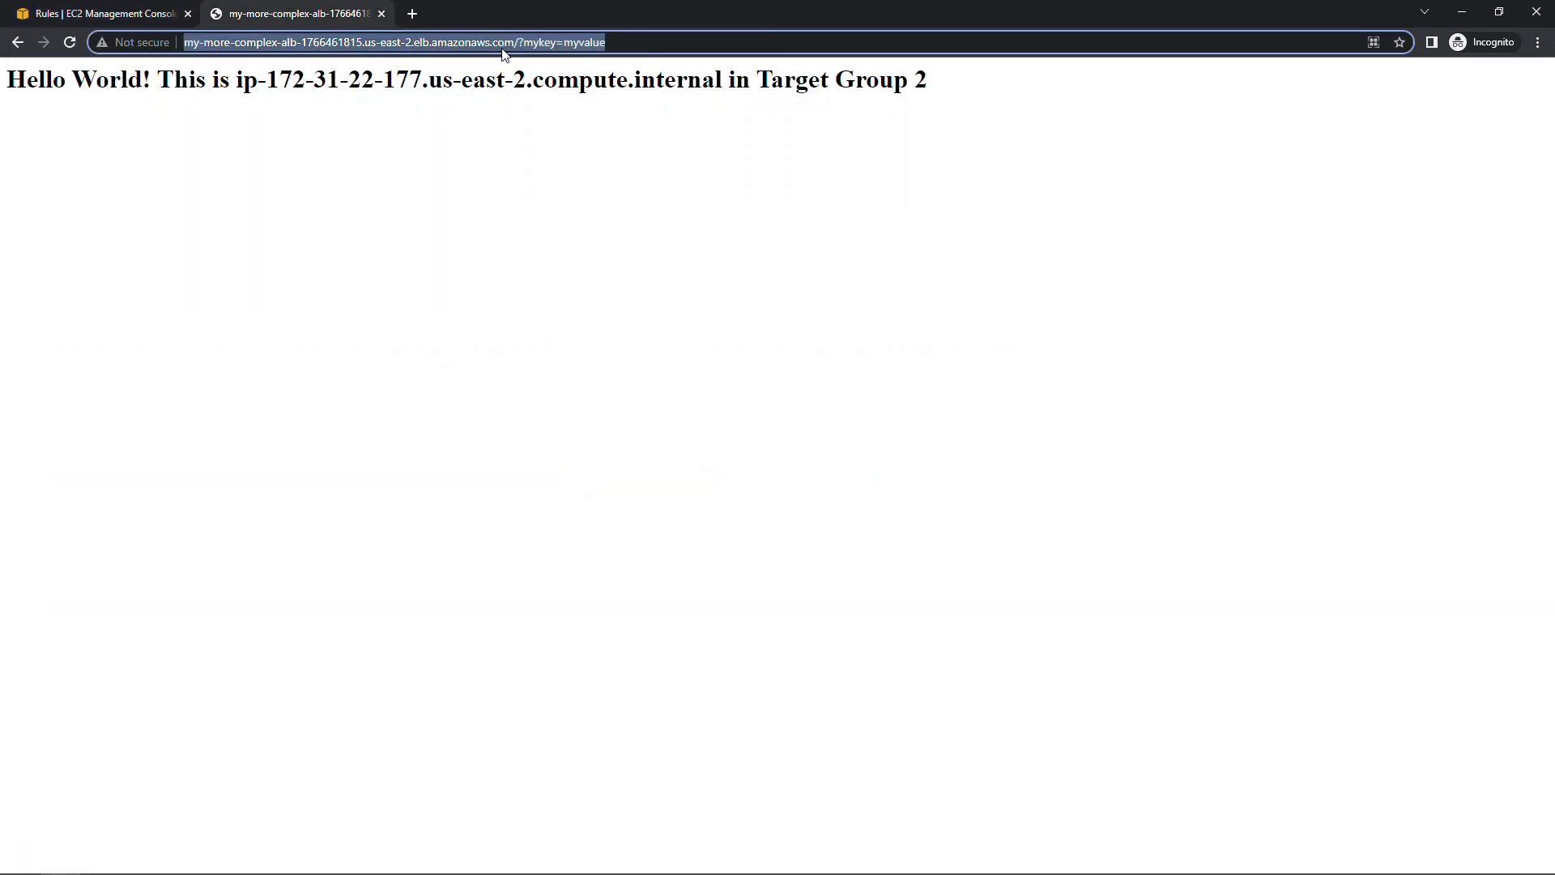
left_click(516, 42)
left_click_drag(515, 43, 184, 43)
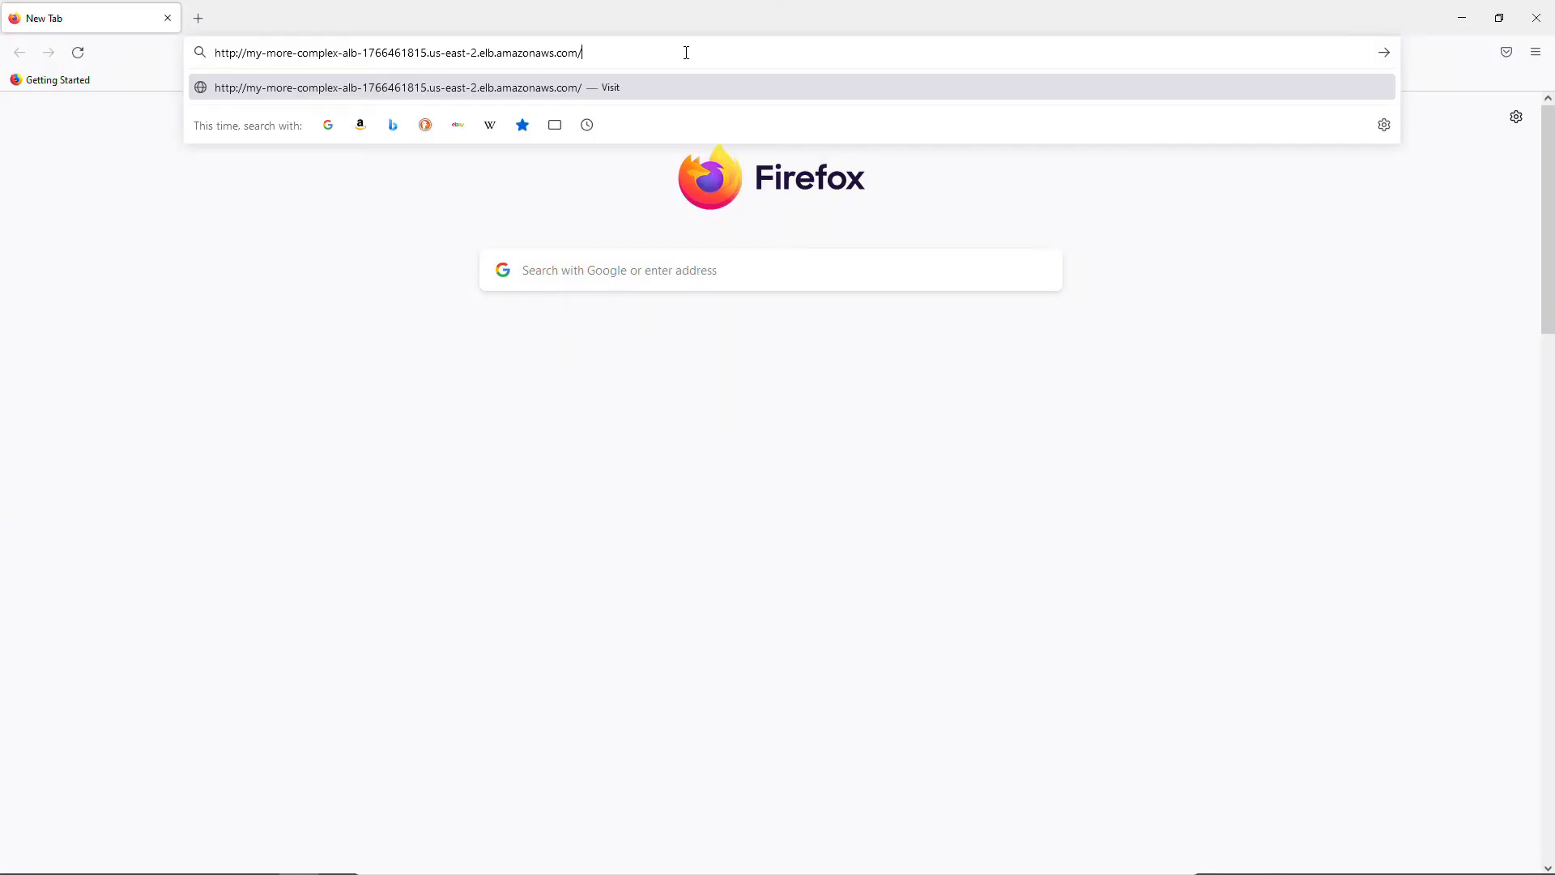
Load the pasted load balancer address in Firefox to get the Target Group 2 page
key("Return")
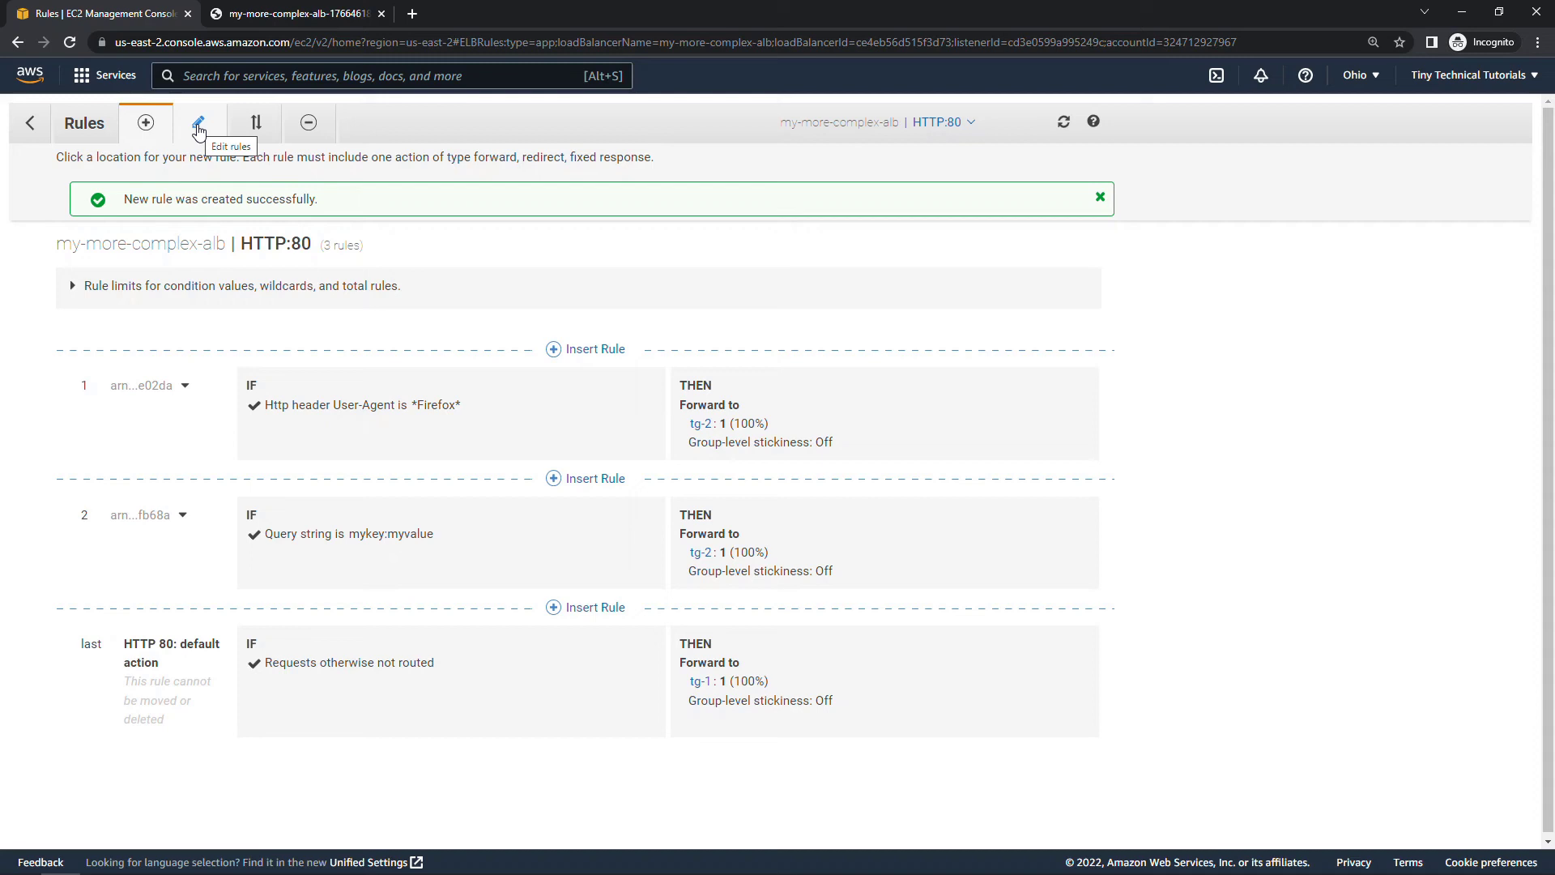
left_click(199, 127)
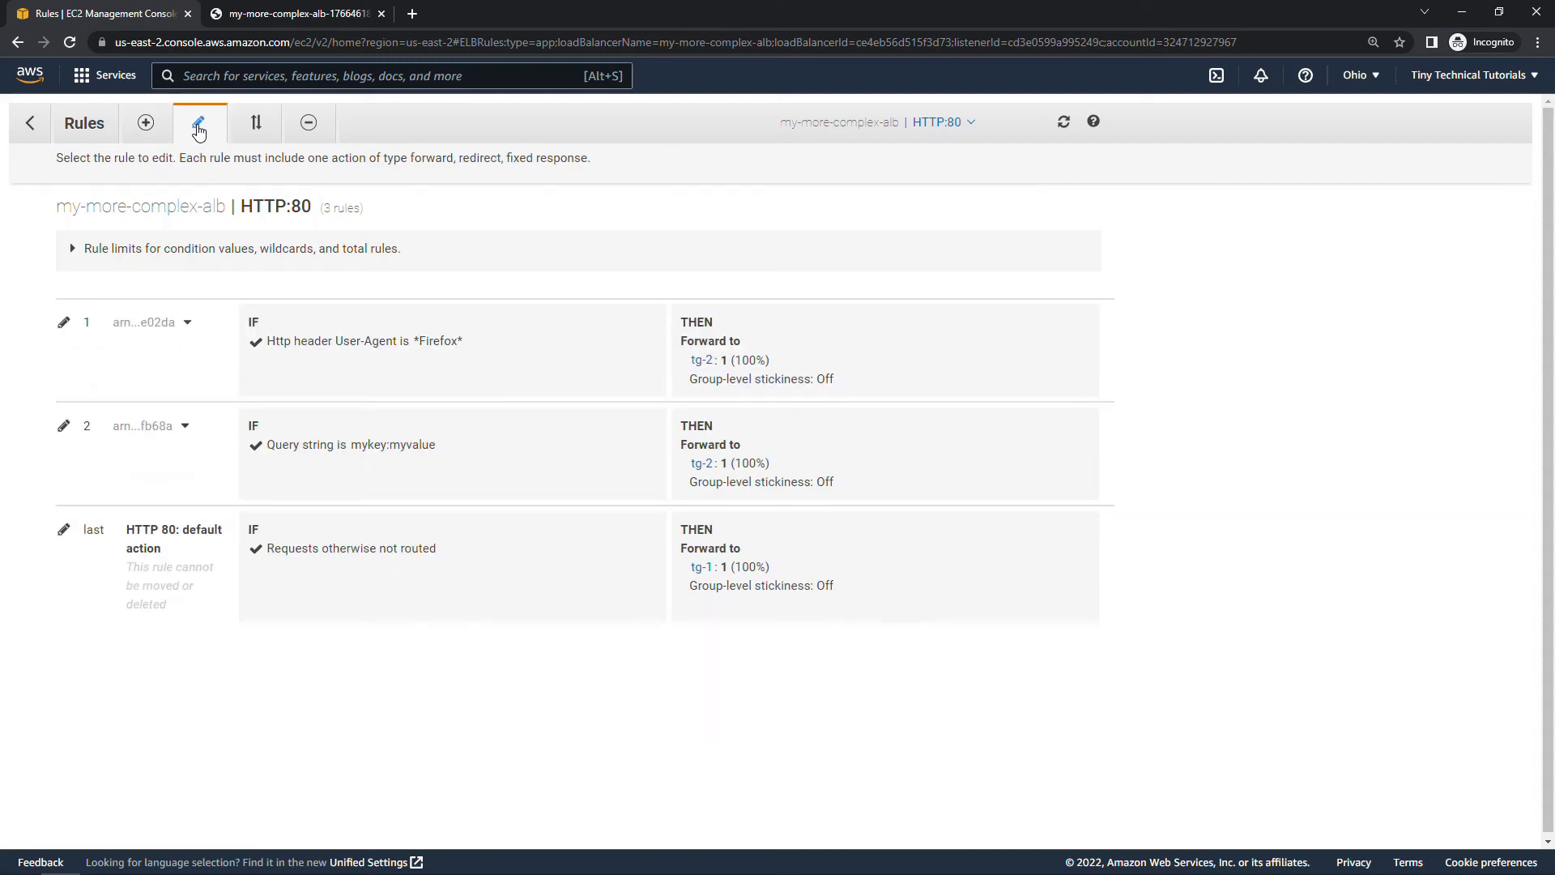
left_click(63, 323)
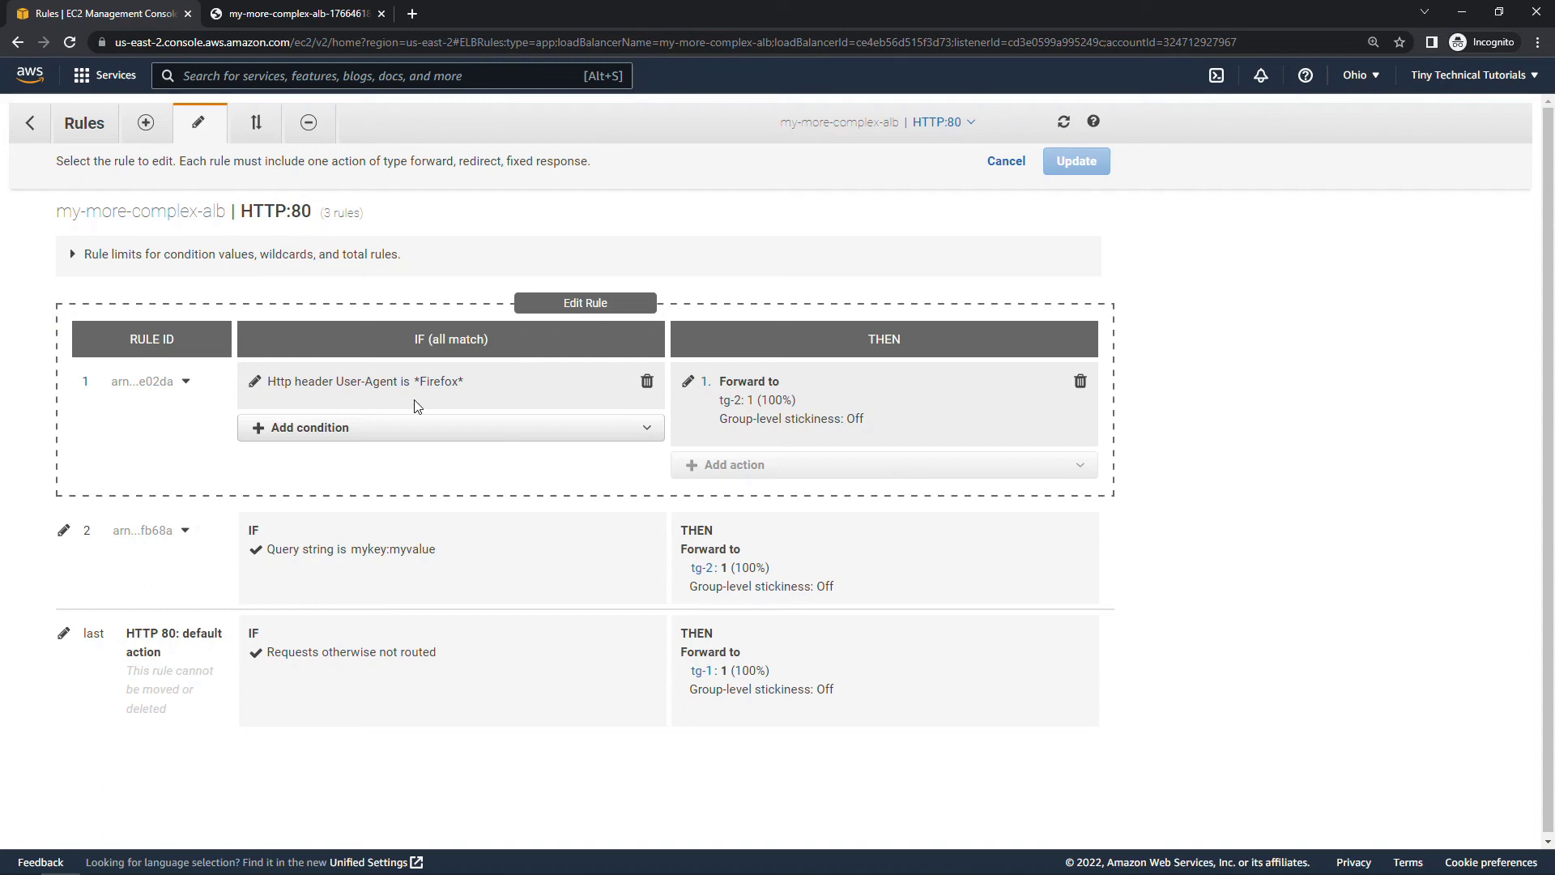
left_click(257, 385)
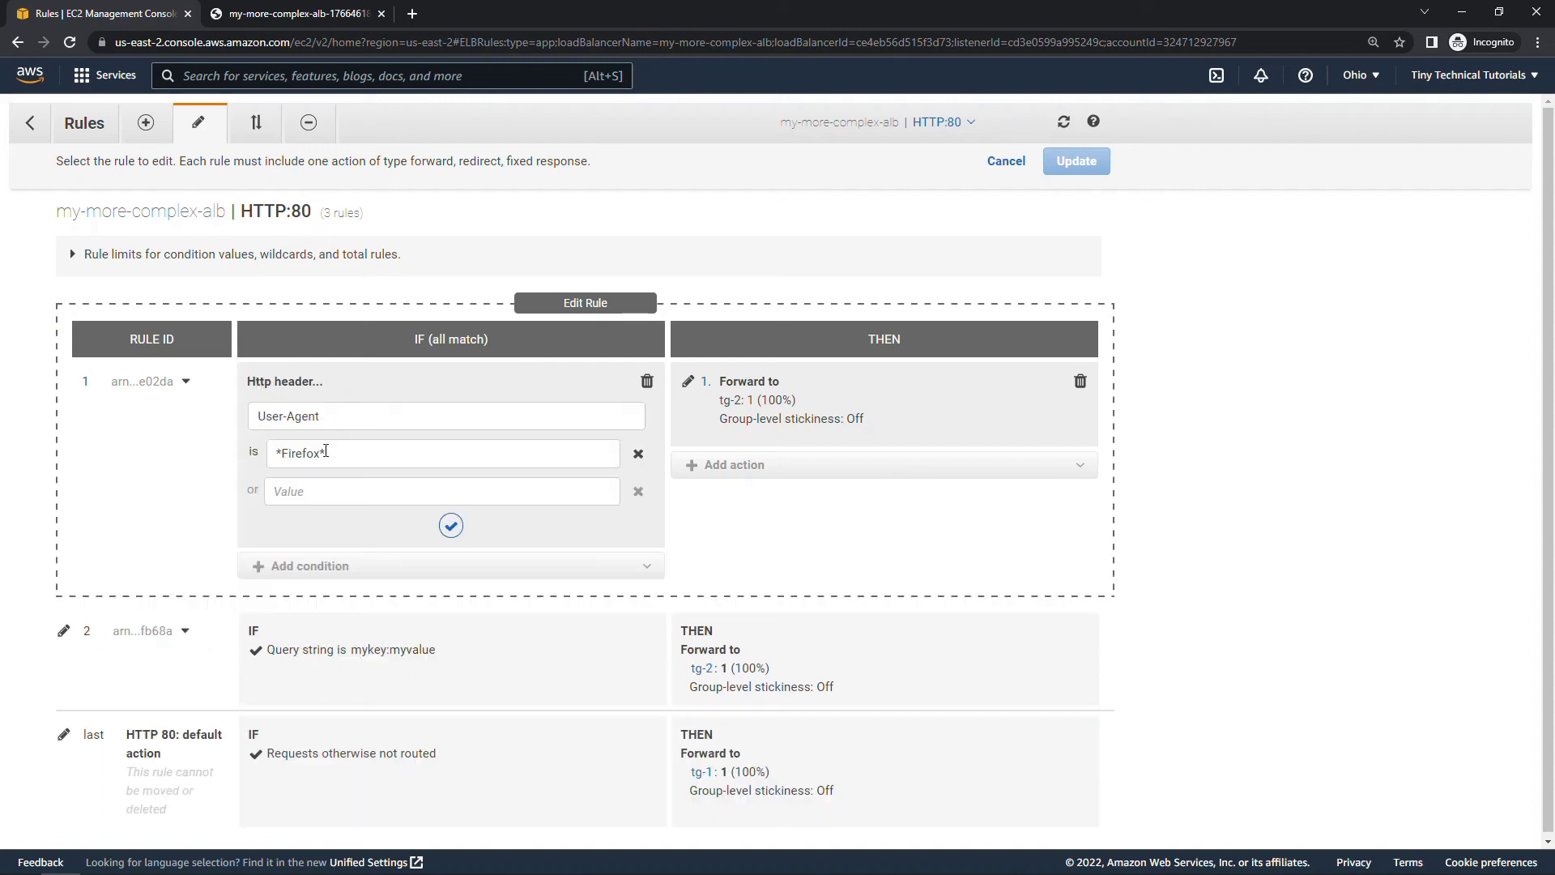
left_click_drag(323, 452, 279, 451)
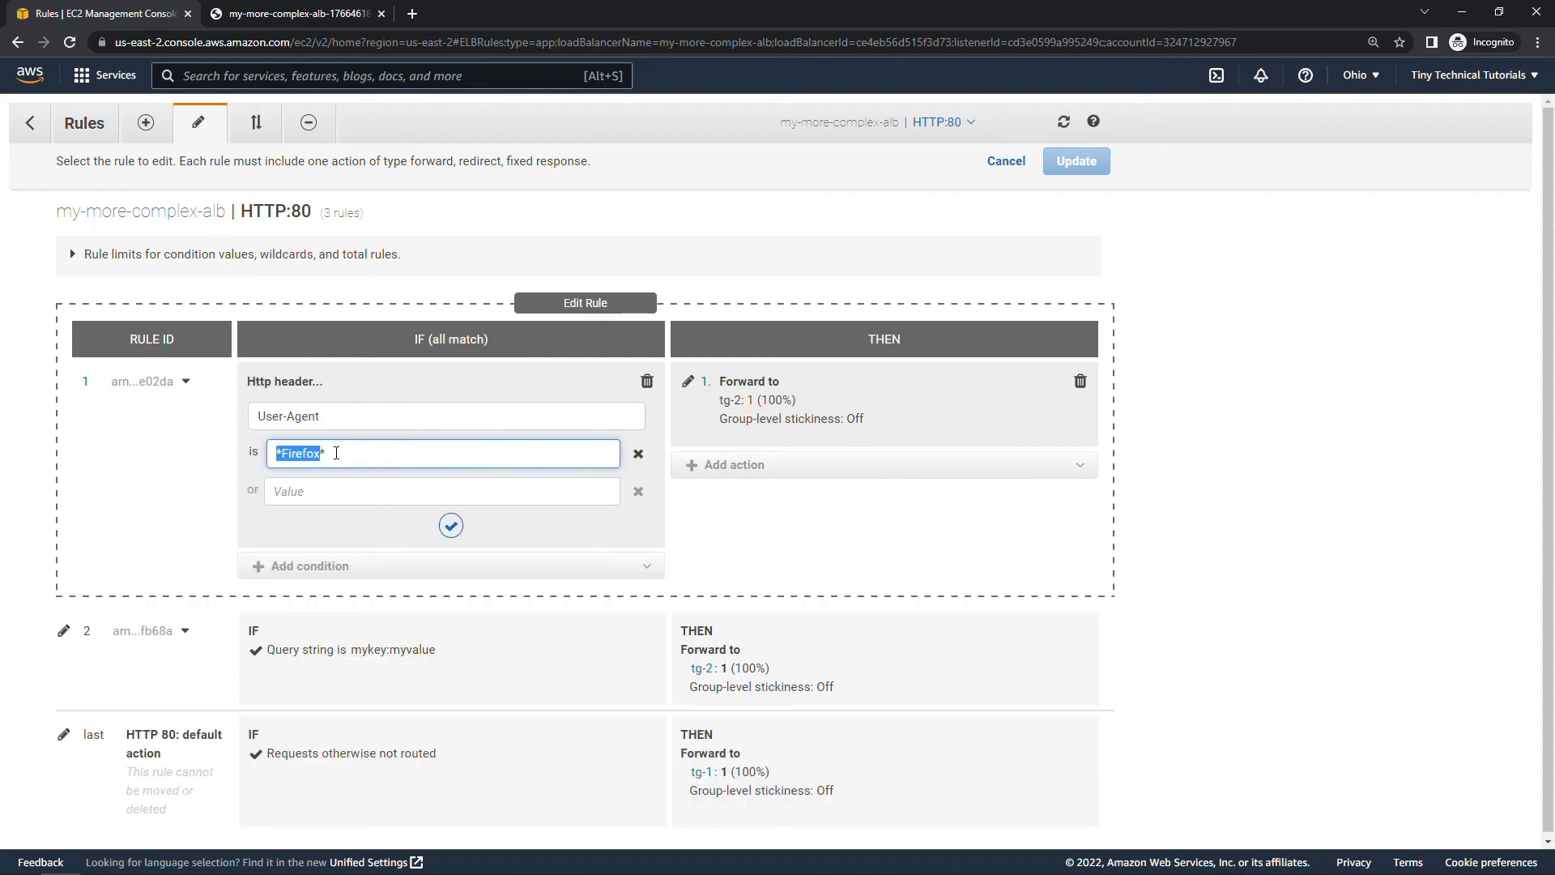
left_click(1011, 162)
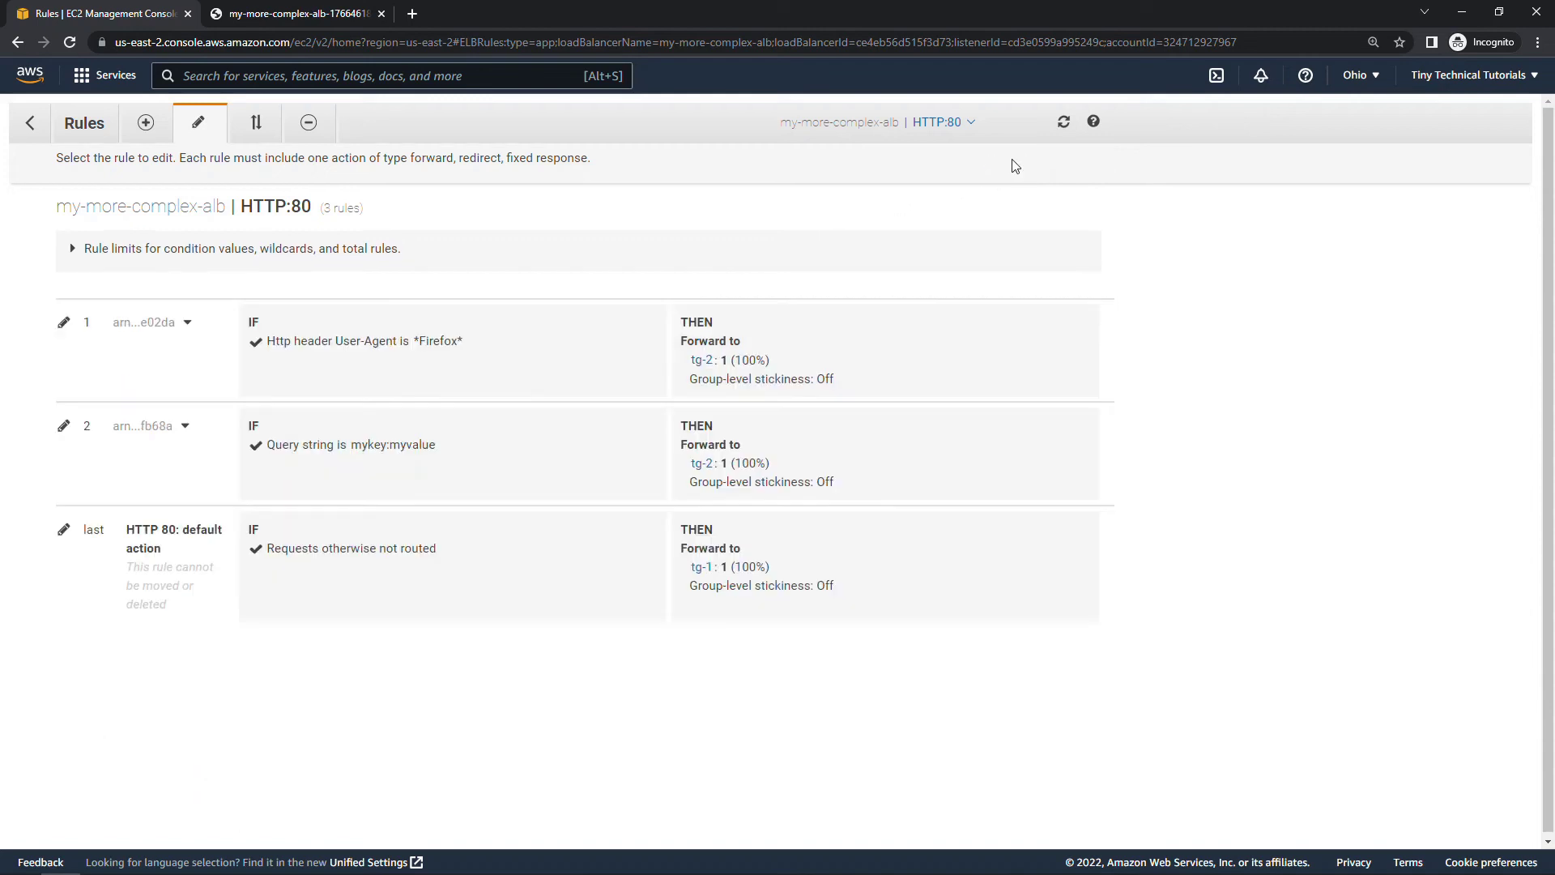
left_click(312, 129)
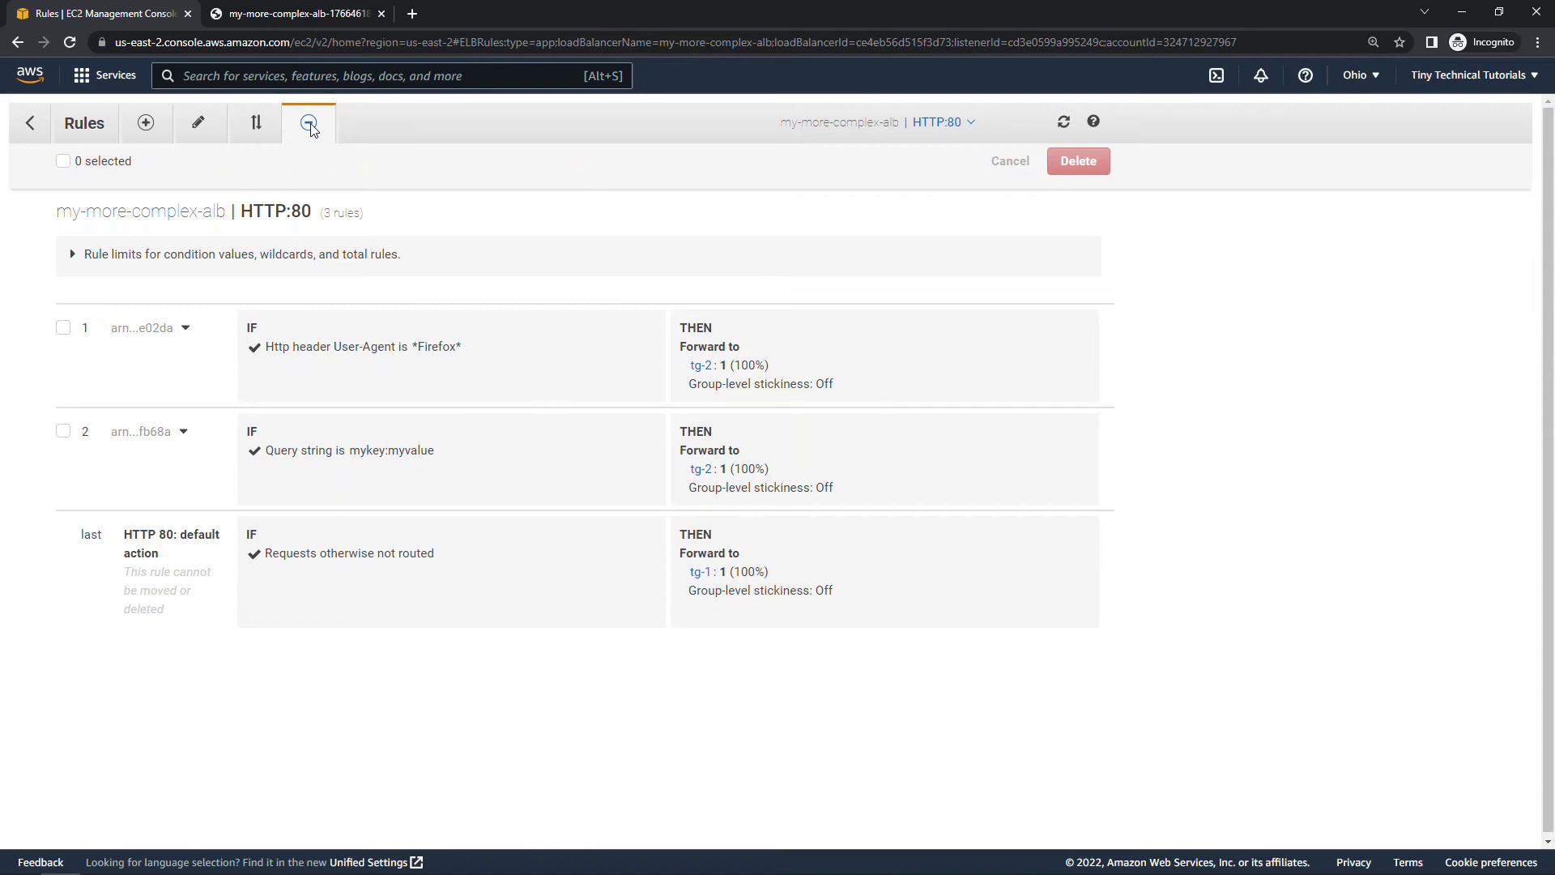
left_click(63, 328)
left_click(63, 330)
Insert a new top rule with a Source IP condition for the pasted address
left_click(146, 126)
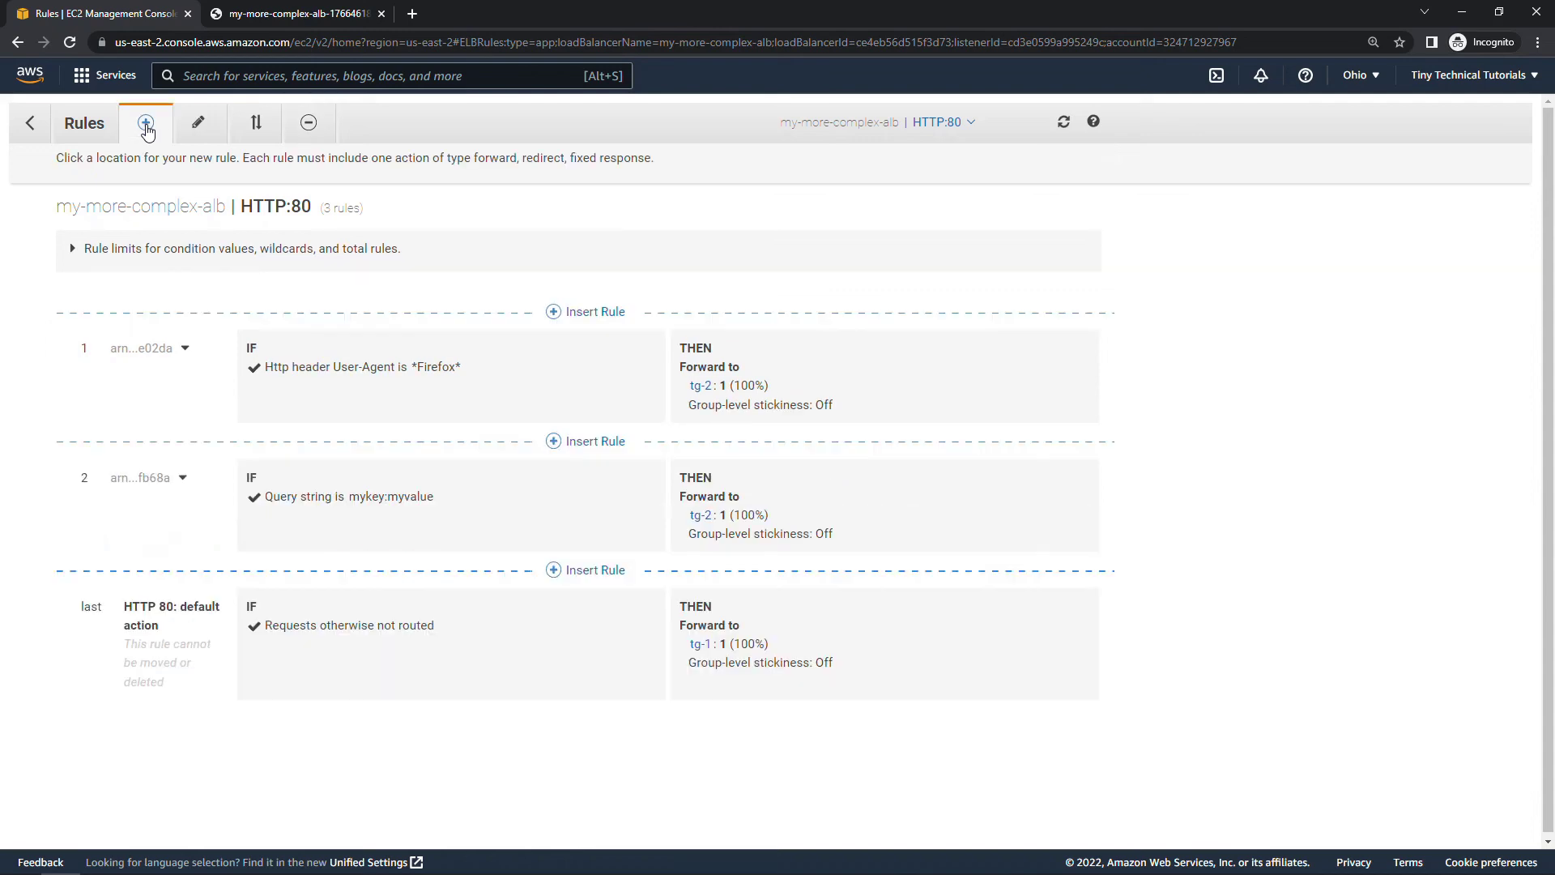
left_click(582, 312)
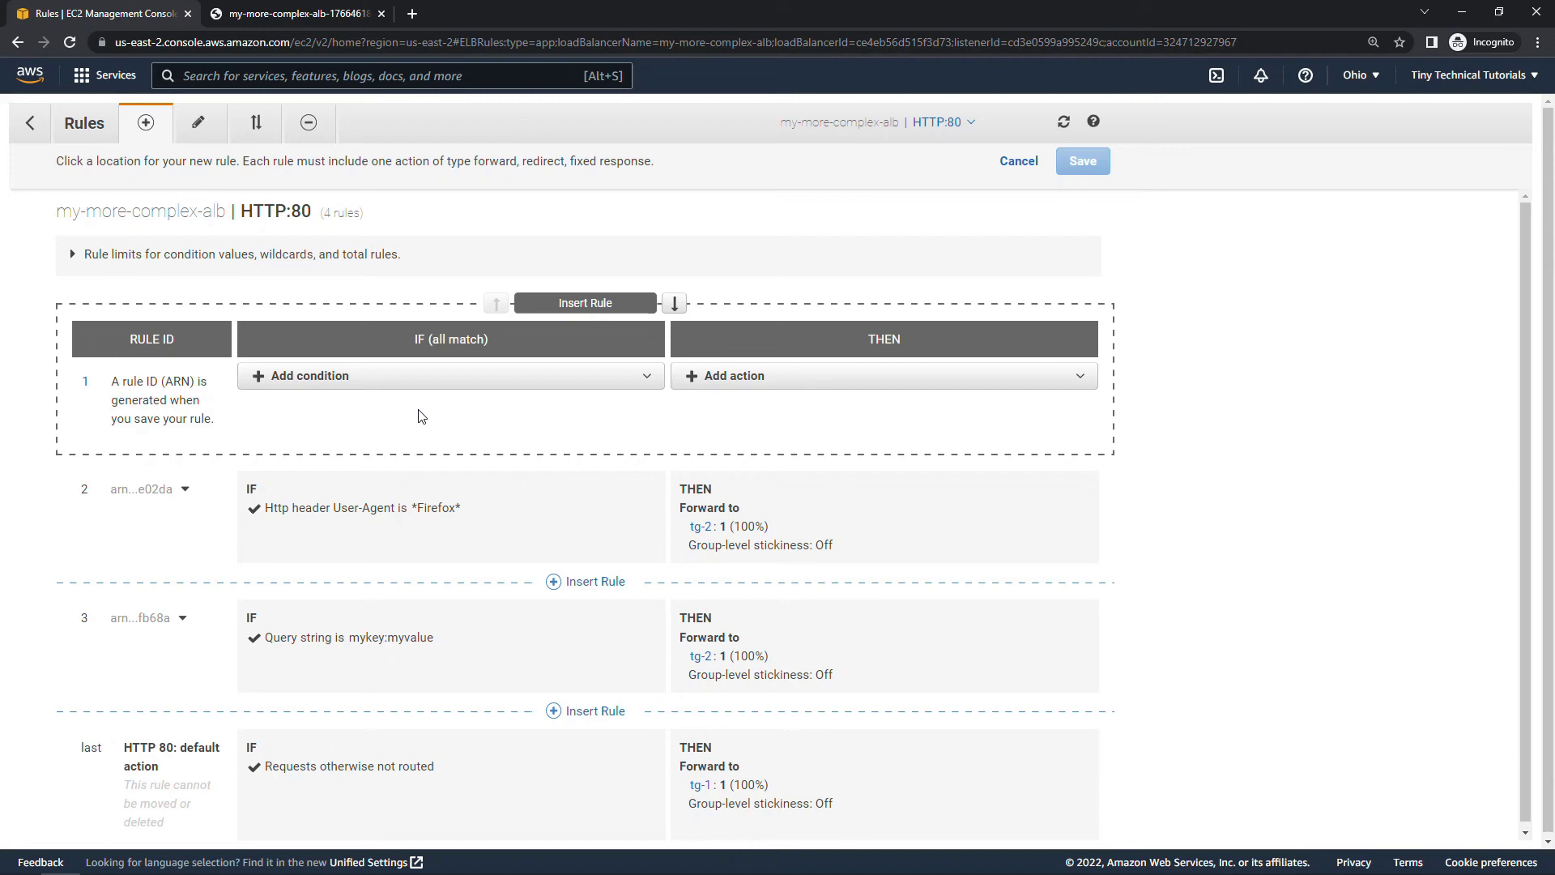
left_click(333, 386)
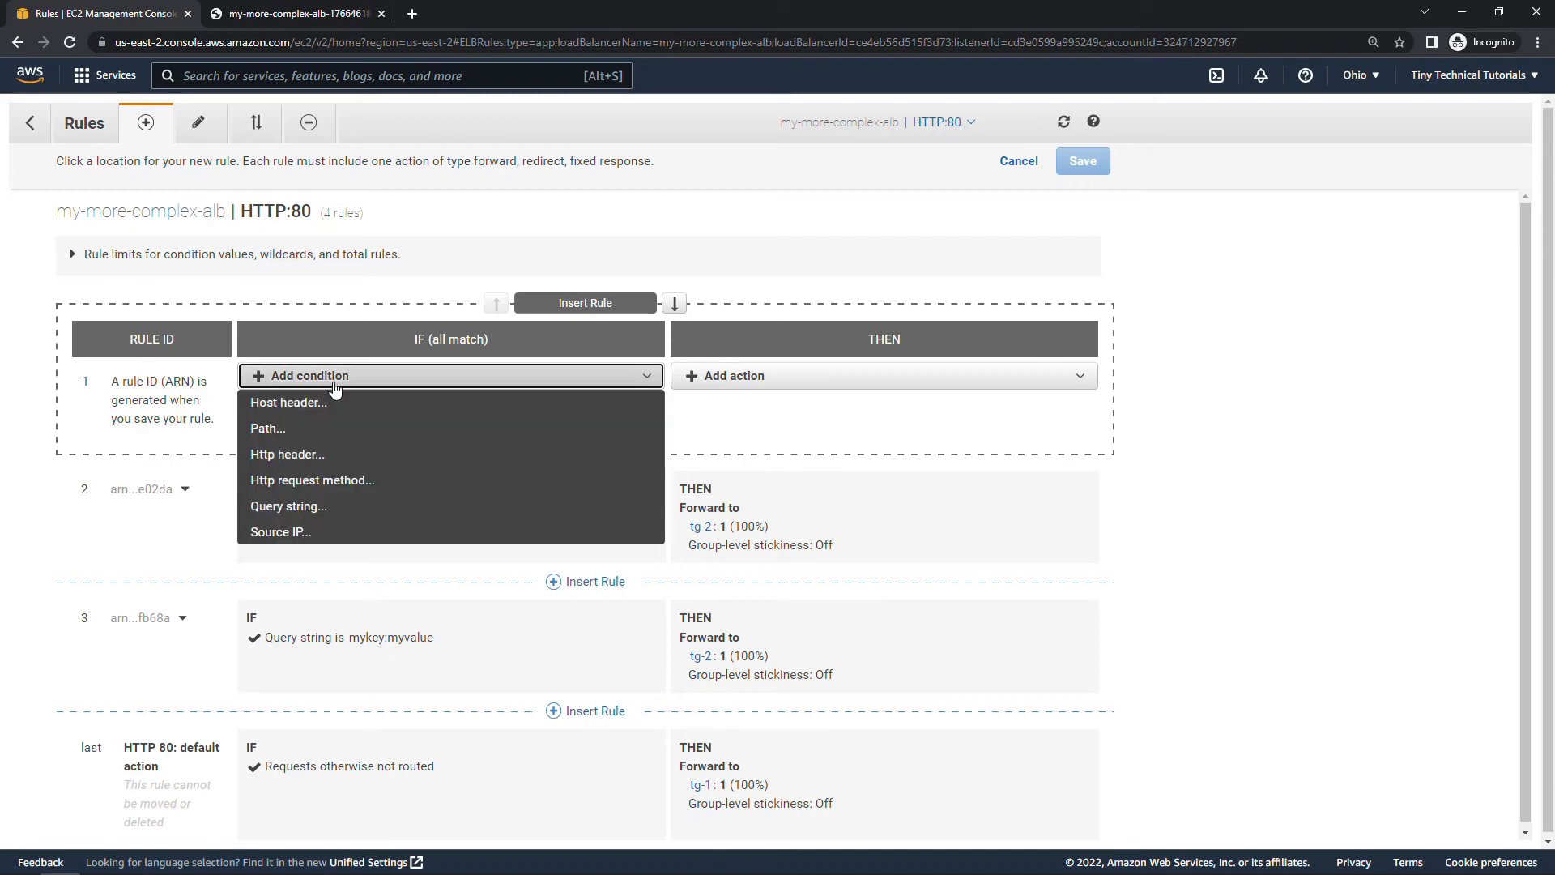
left_click(317, 537)
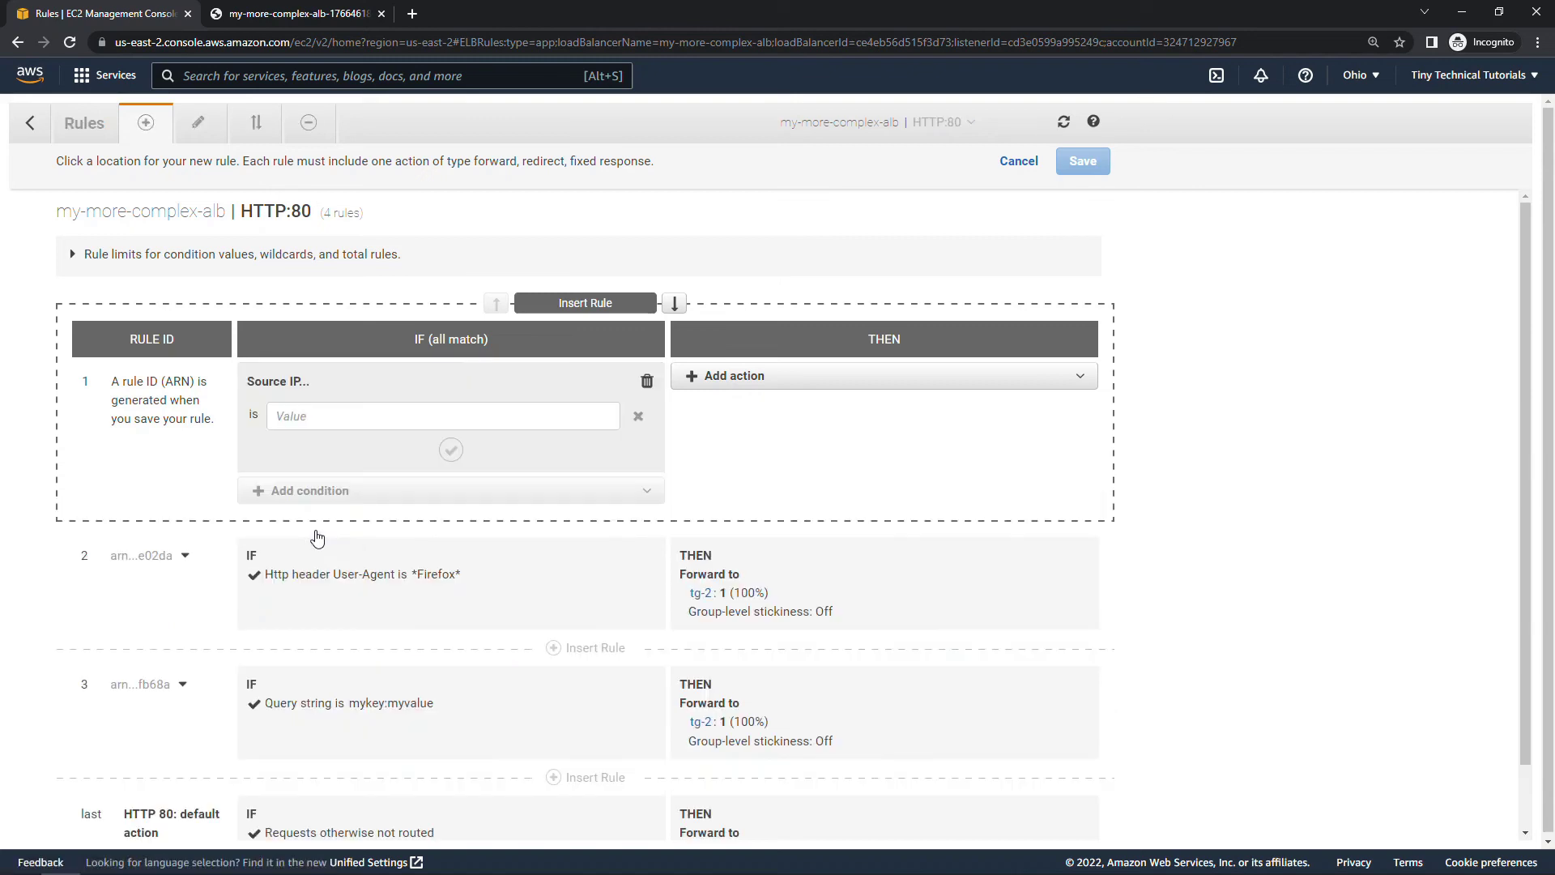
left_click(275, 415)
key("ctrl+v")
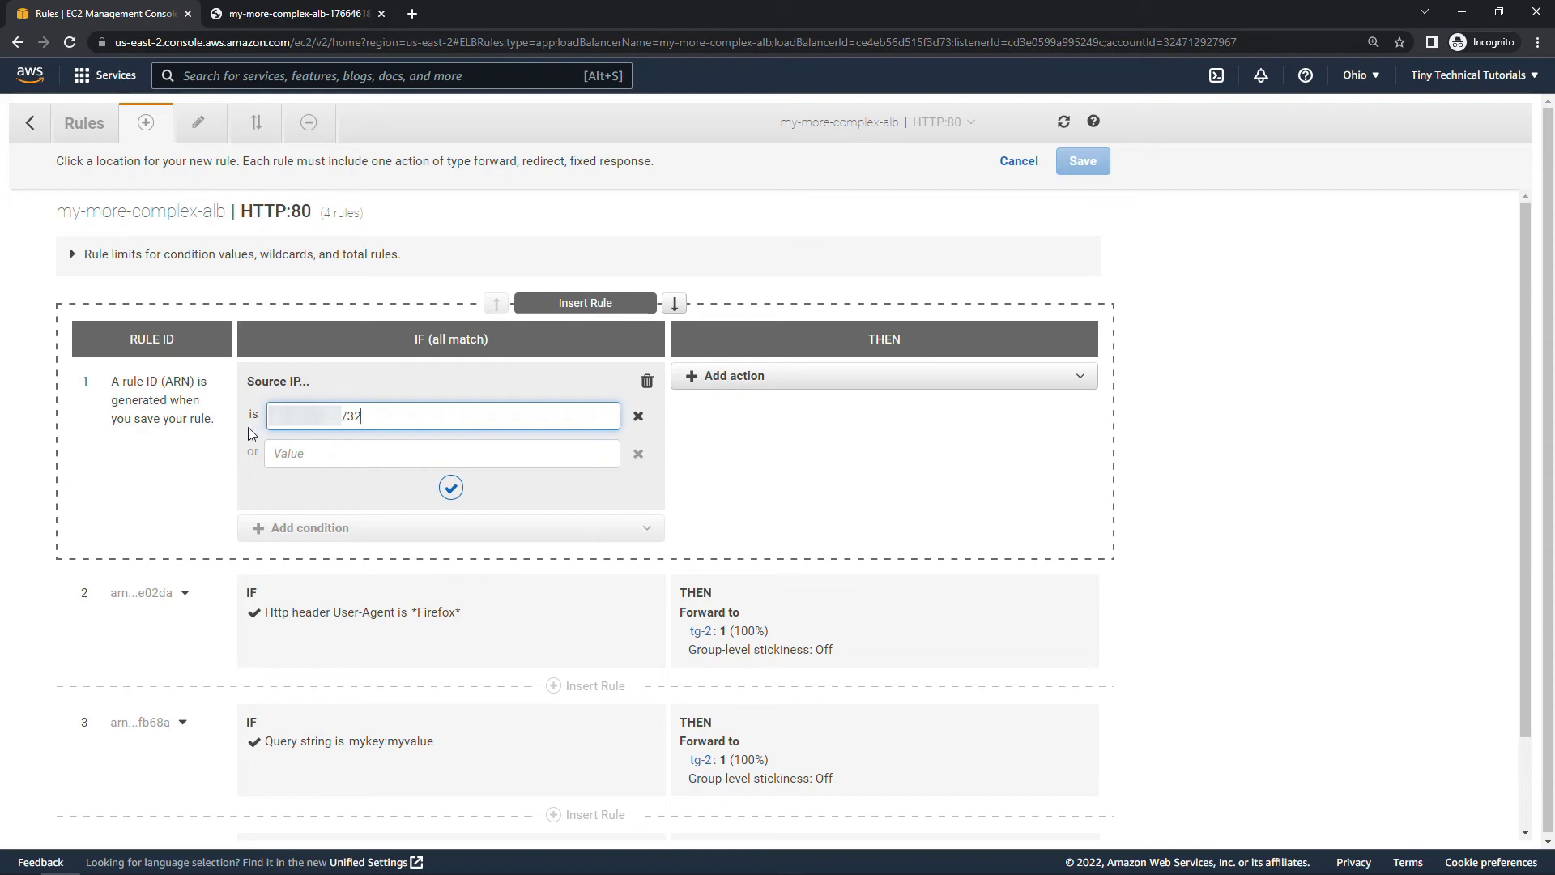
left_click(451, 488)
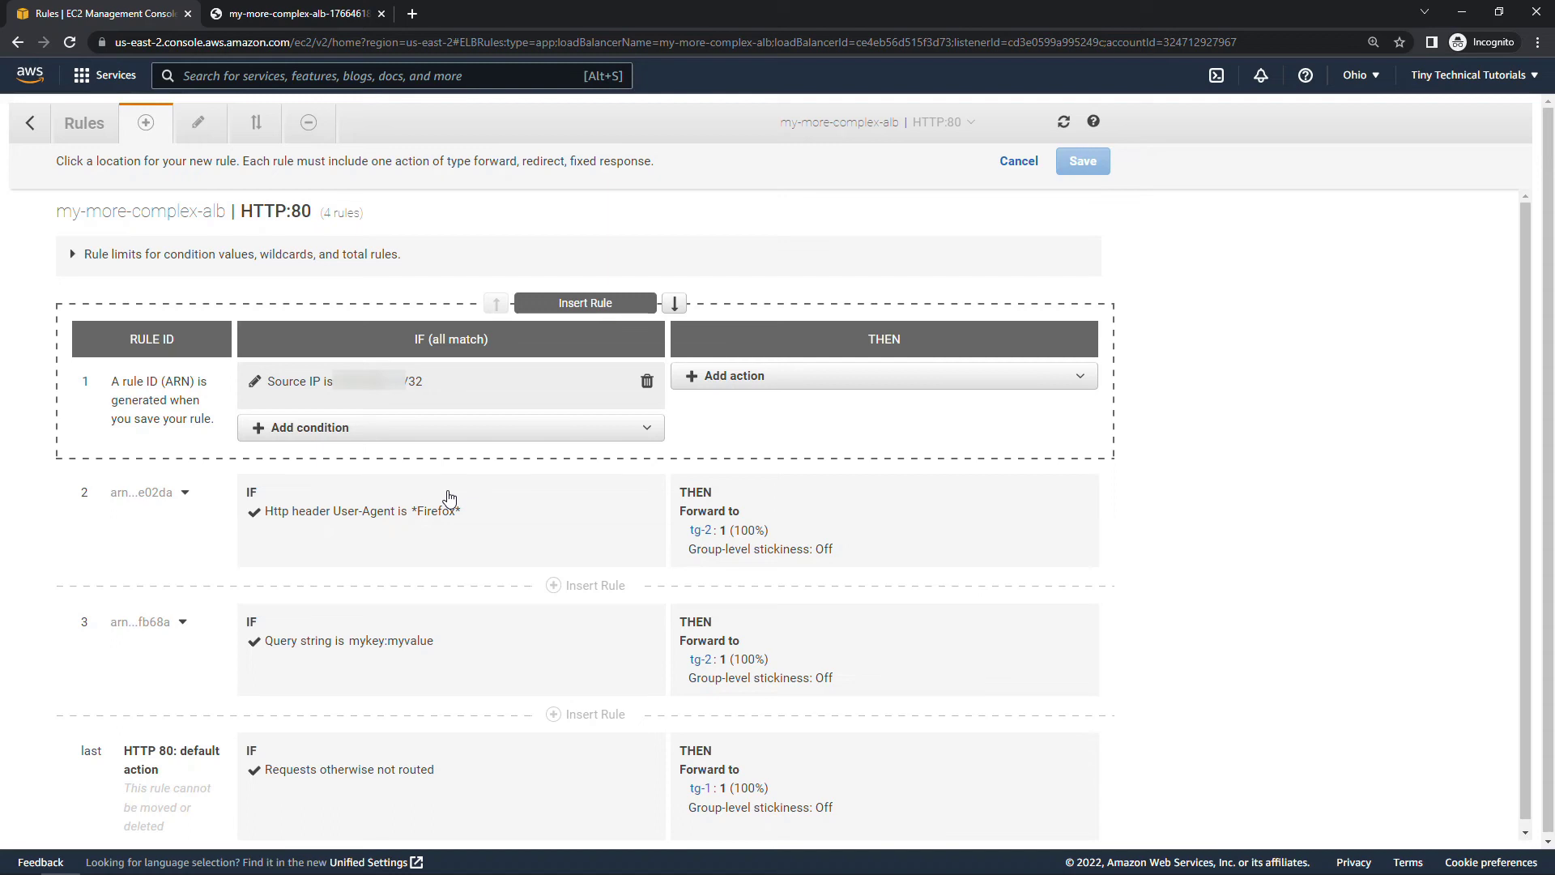
Give the source IP rule a fixed 403 response action and save it
left_click(748, 378)
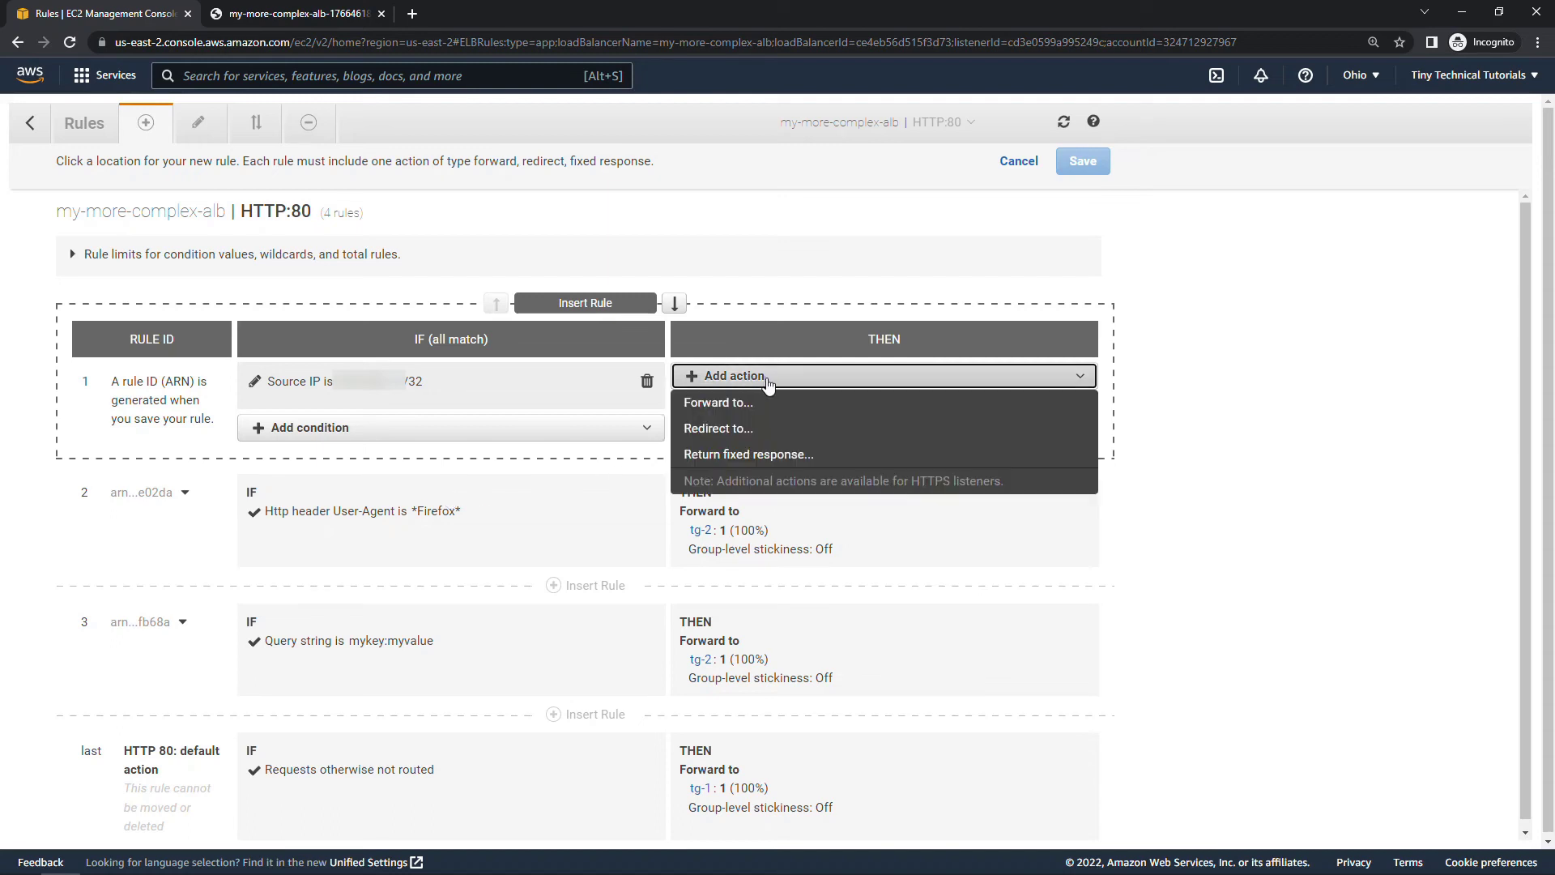
left_click(791, 456)
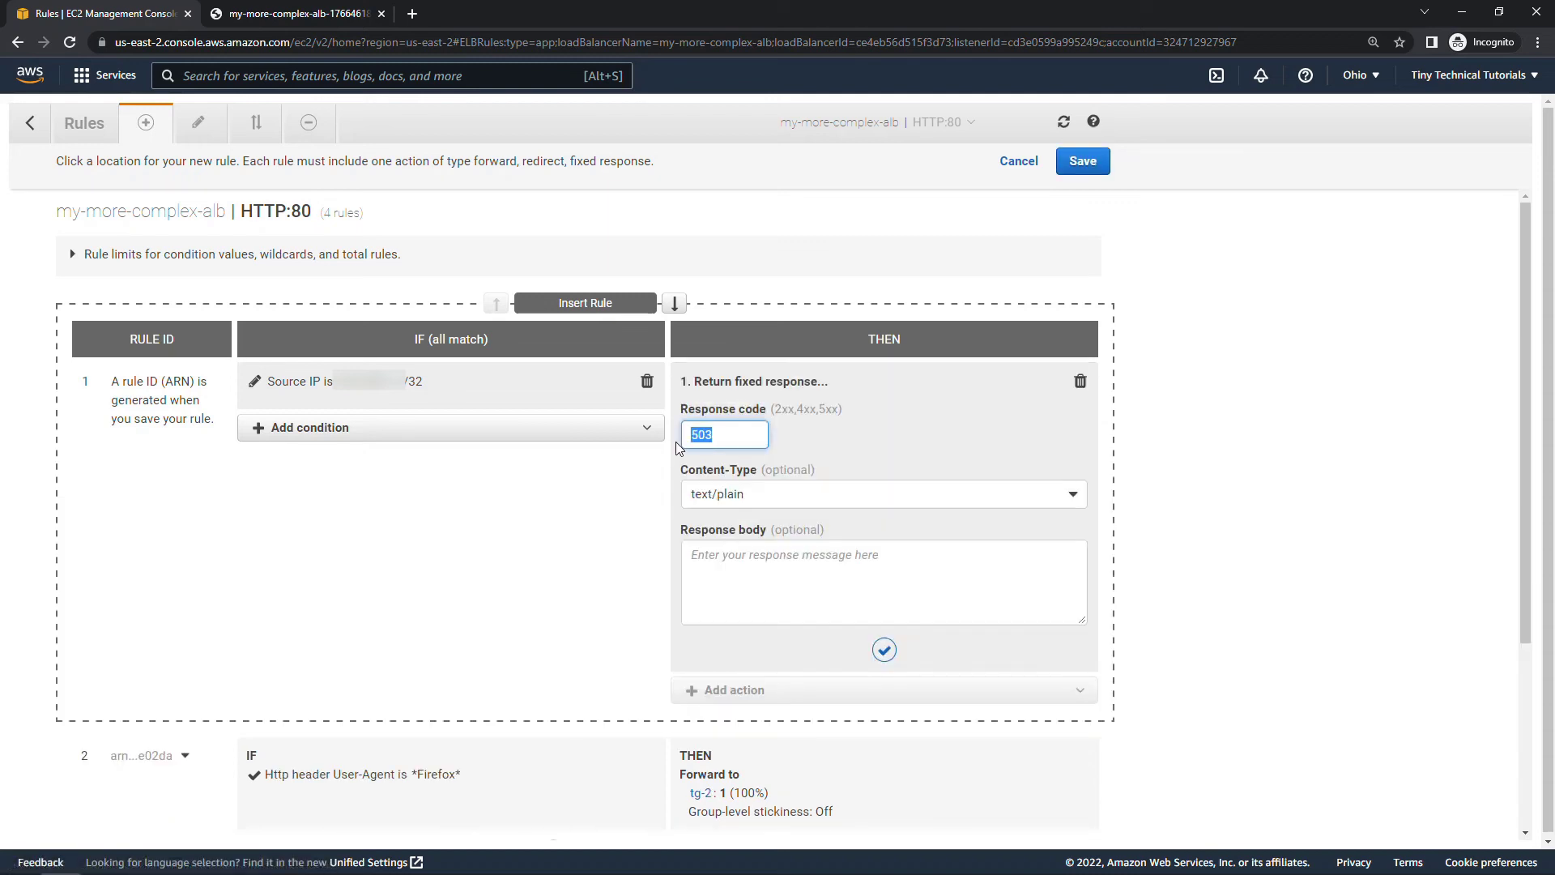
type("403")
left_click(769, 581)
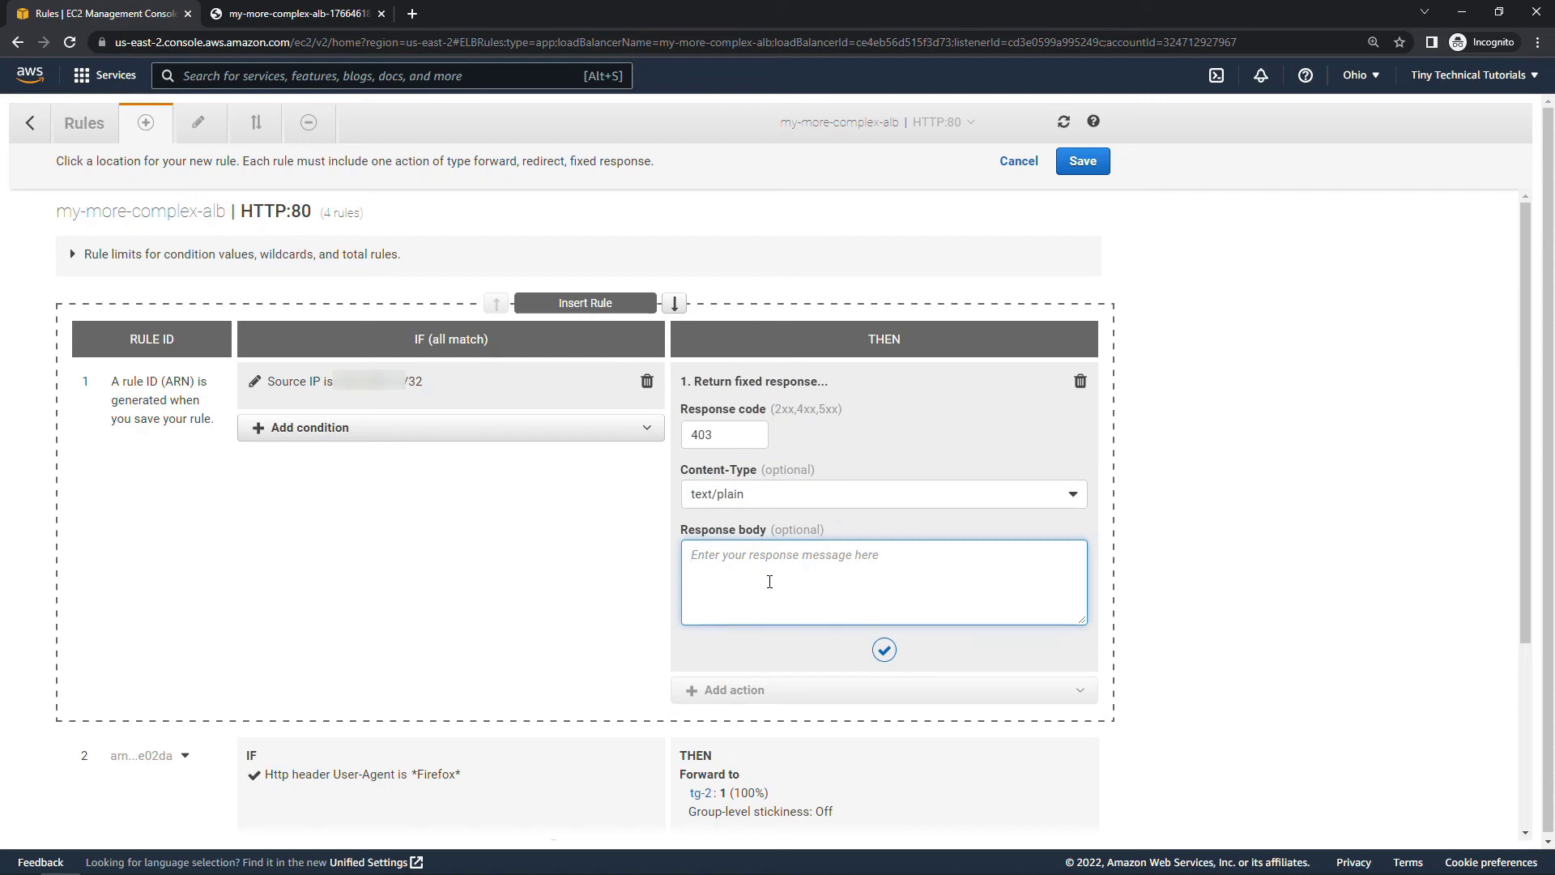
type("Denied!")
left_click(885, 650)
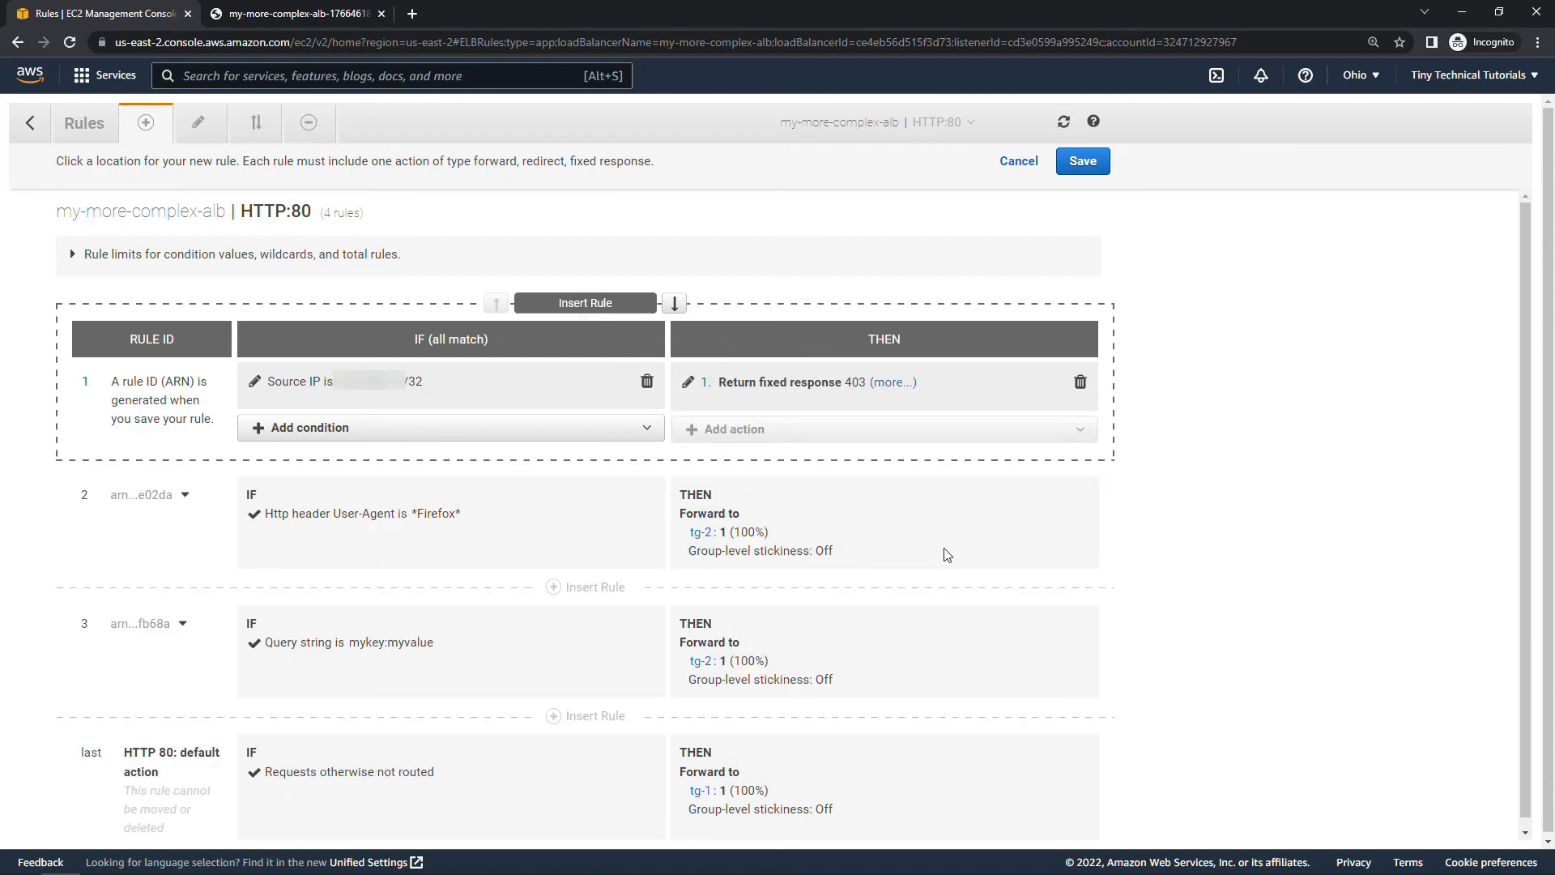
left_click(1088, 174)
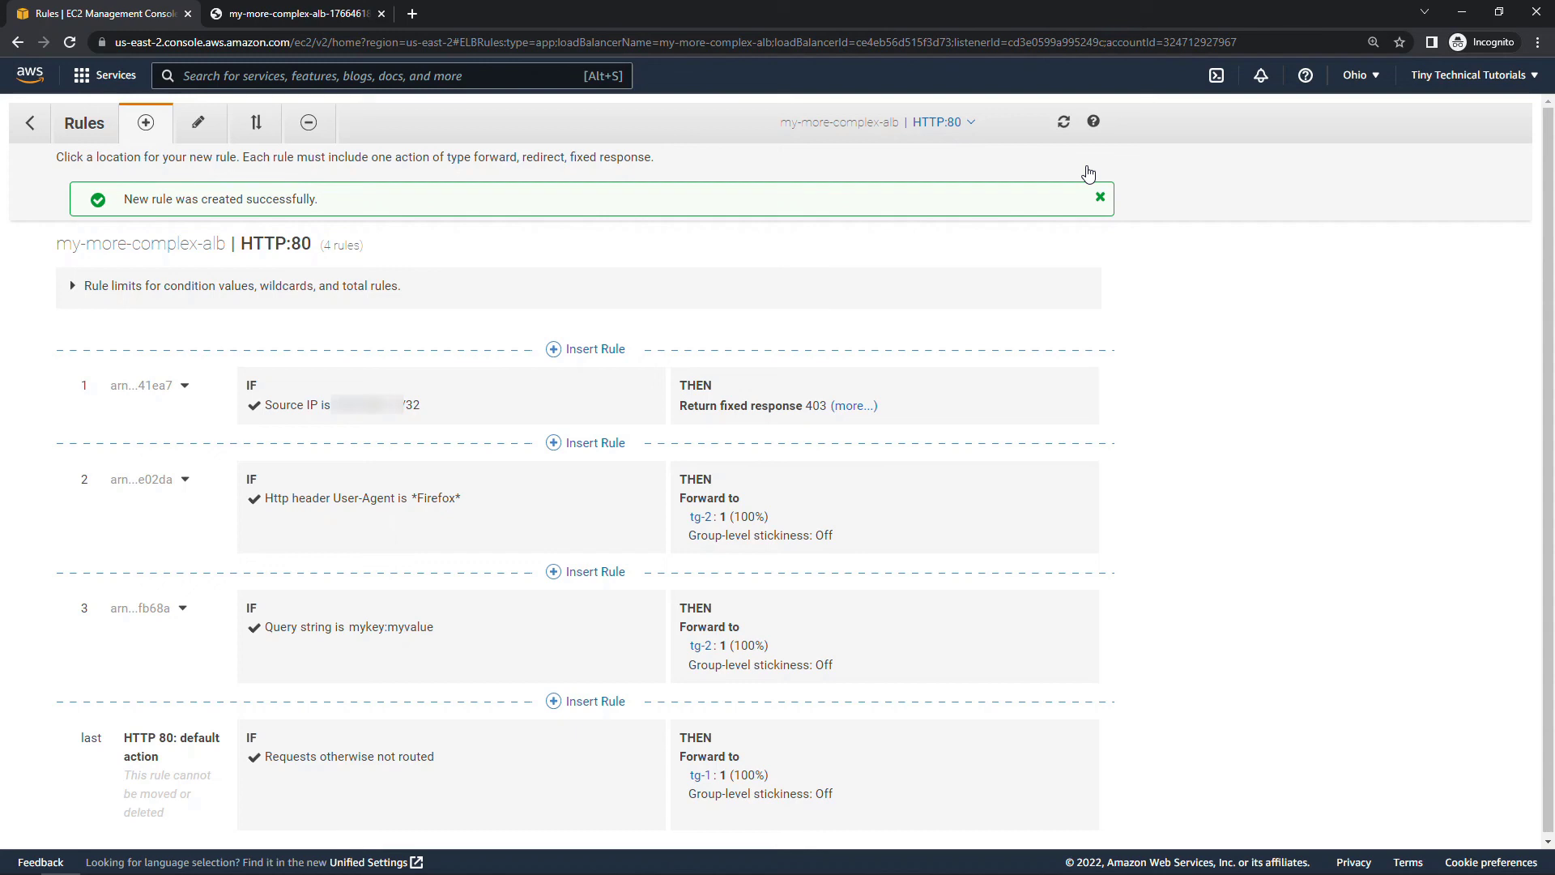
On the load balancer test tab, select the ?mykey=myvalue part of the address
left_click(226, 24)
left_click(542, 43)
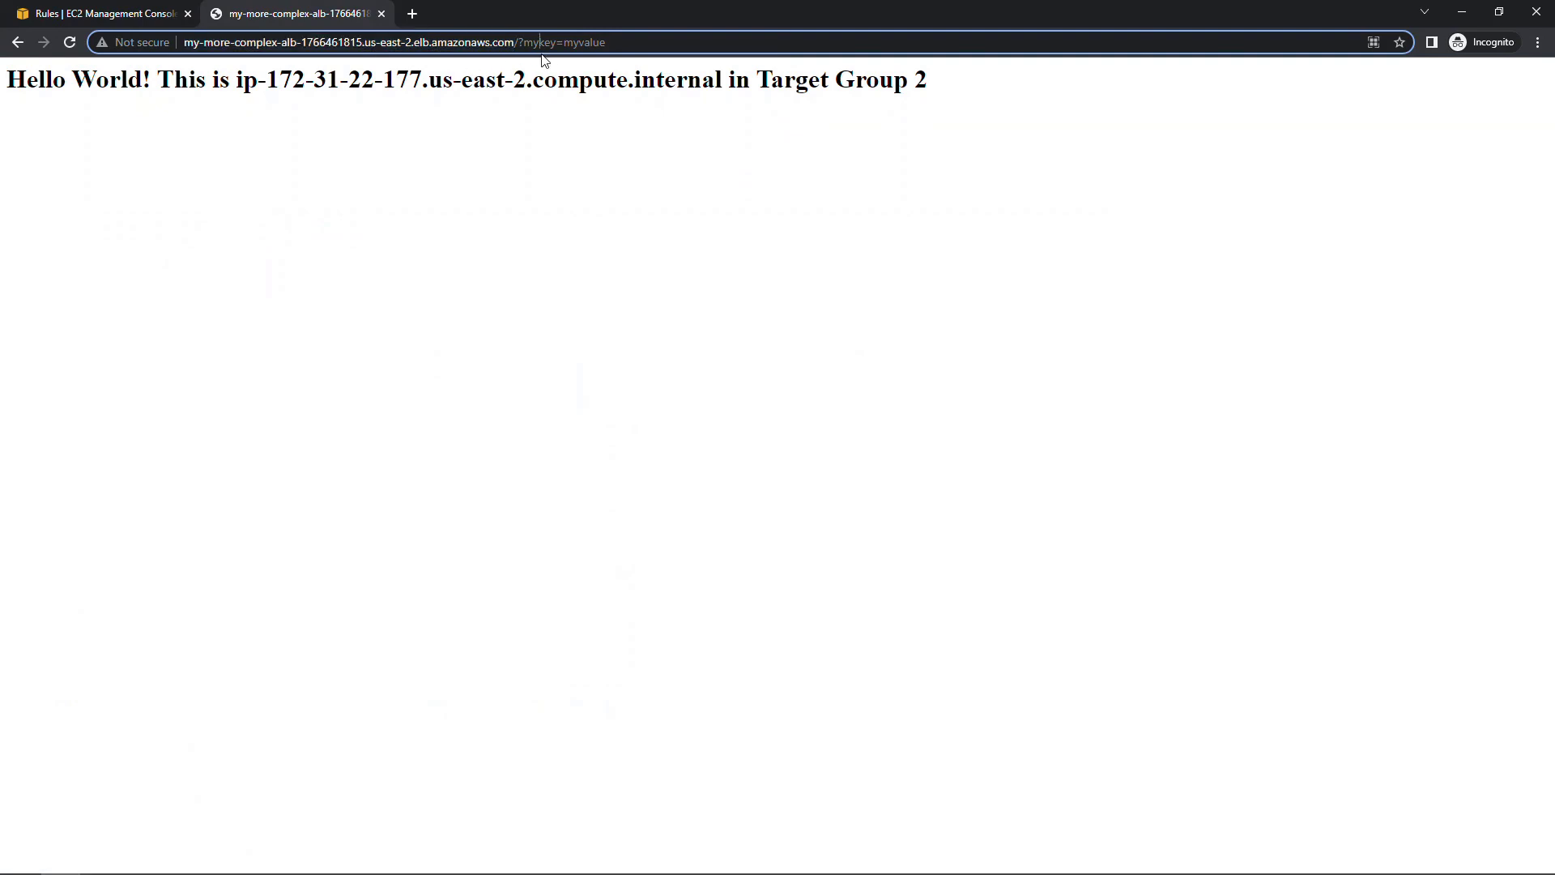
left_click_drag(517, 43, 688, 54)
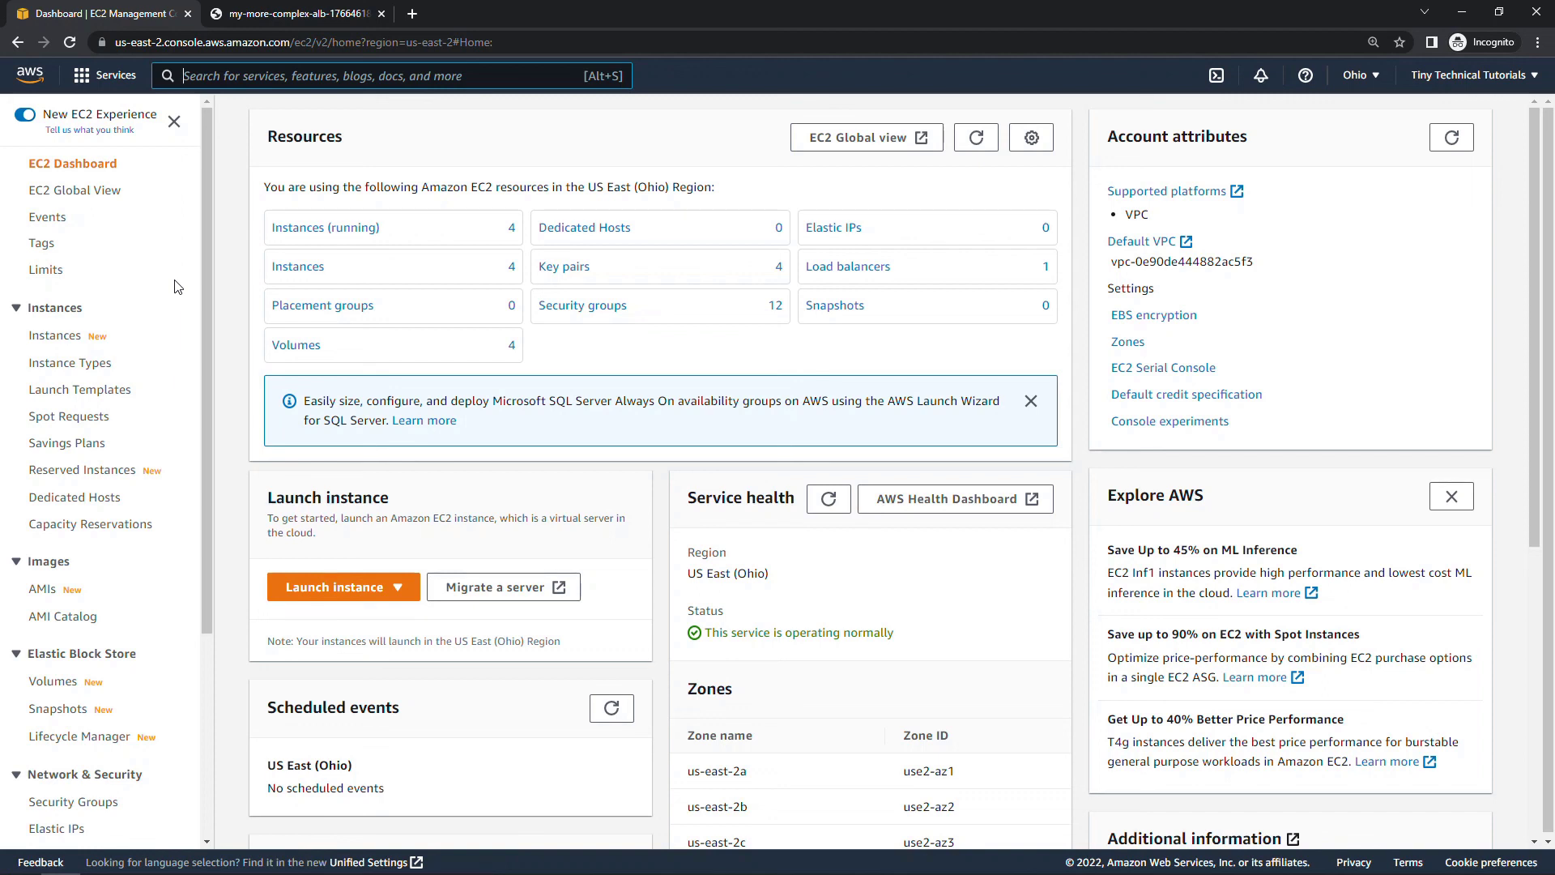
scroll(173, 287, "down", 2)
scroll(174, 287, "down", 3)
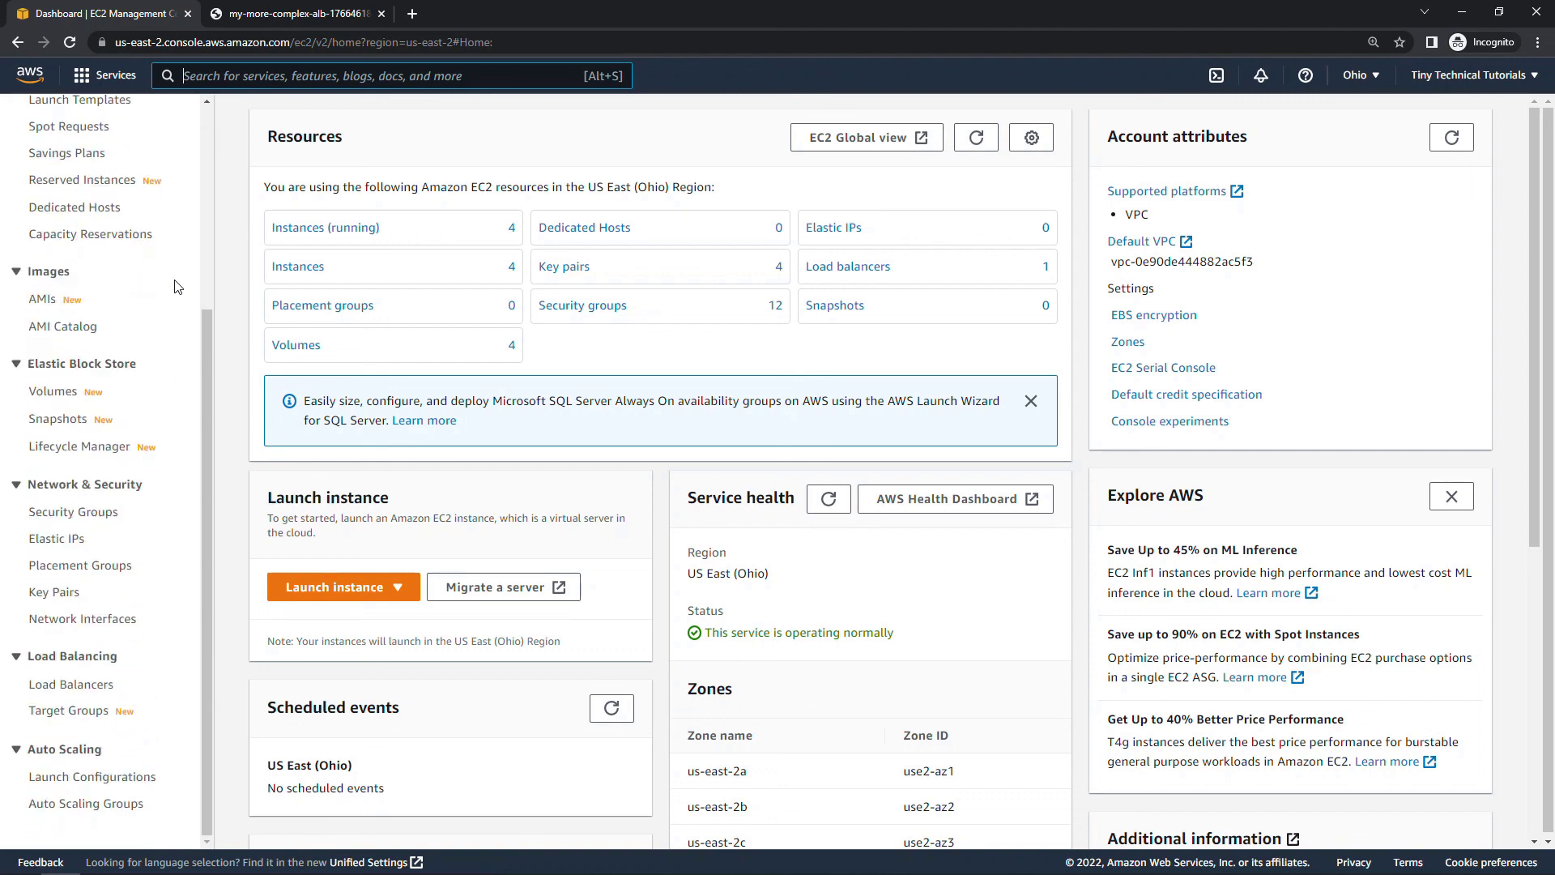
Delete the load balancer my-more-complex-alb from the Load Balancers list and confirm
left_click(89, 687)
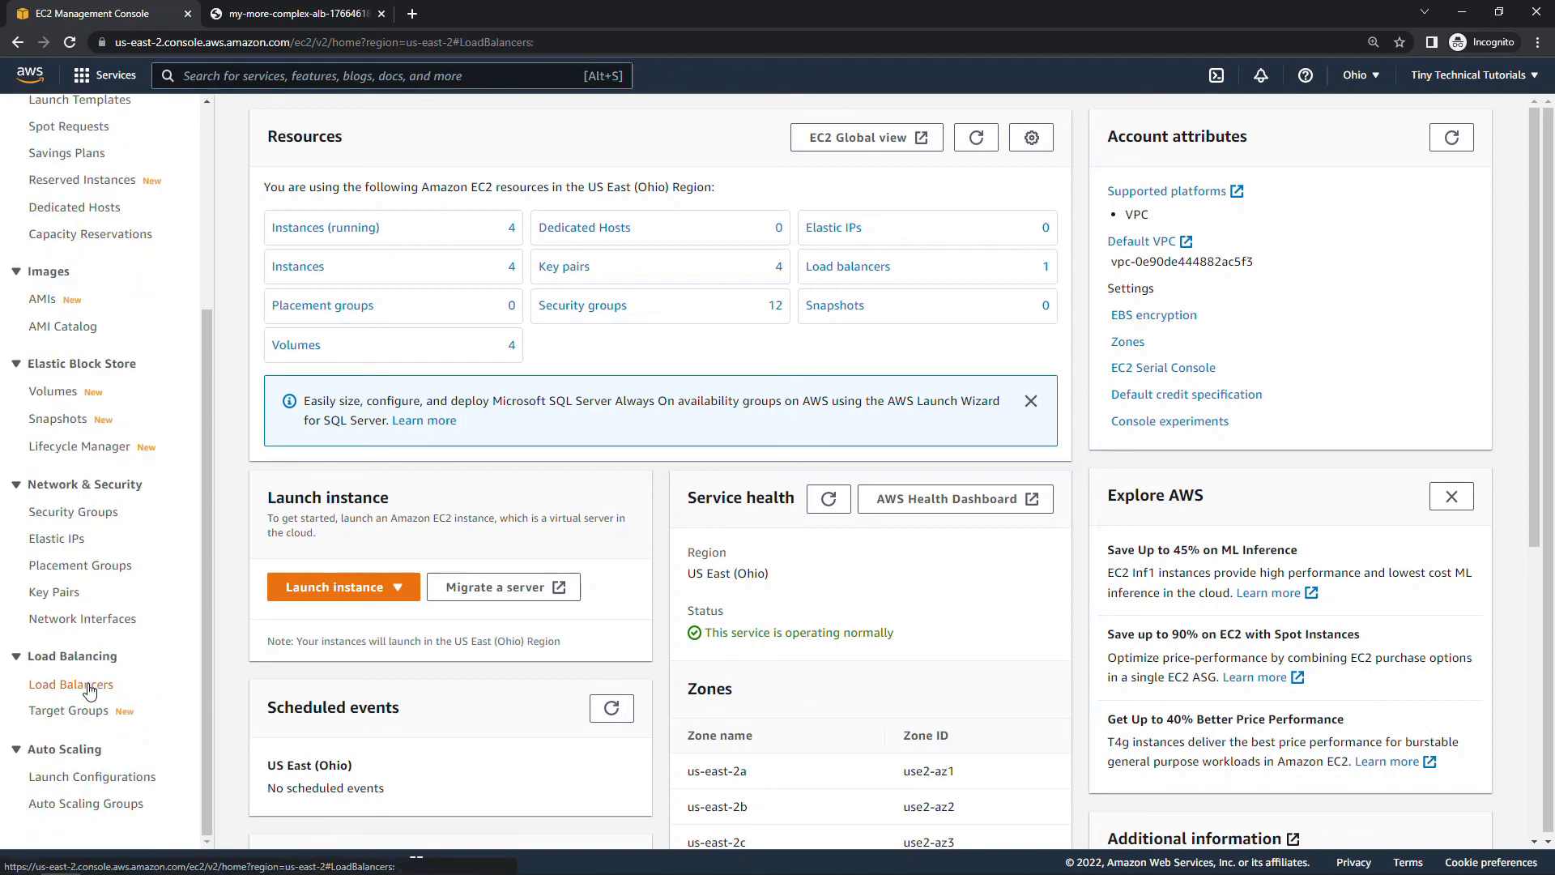
left_click(390, 129)
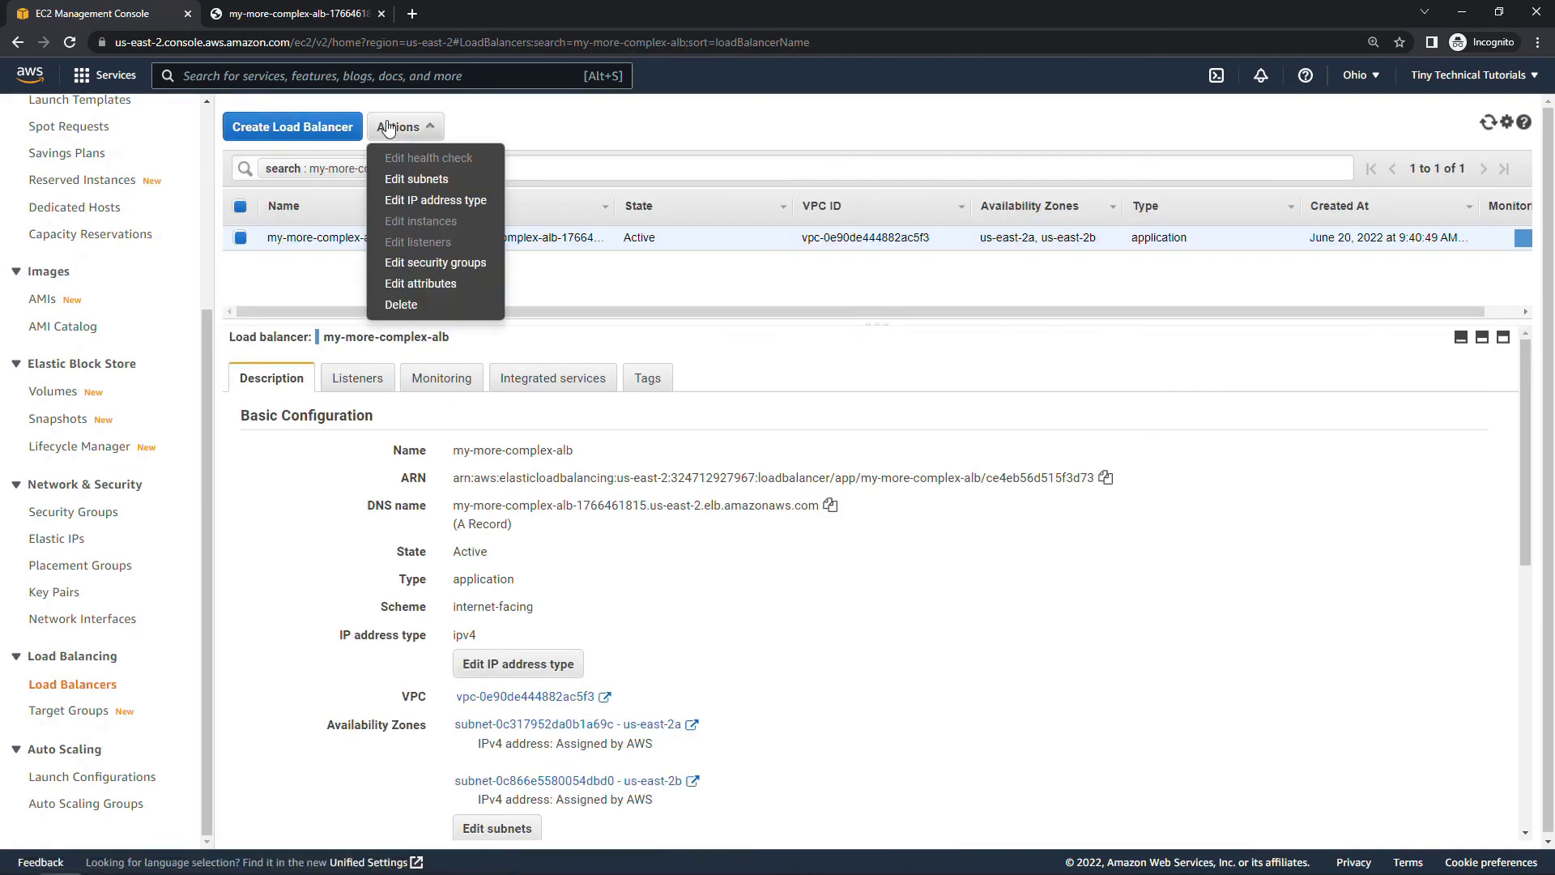
left_click(420, 312)
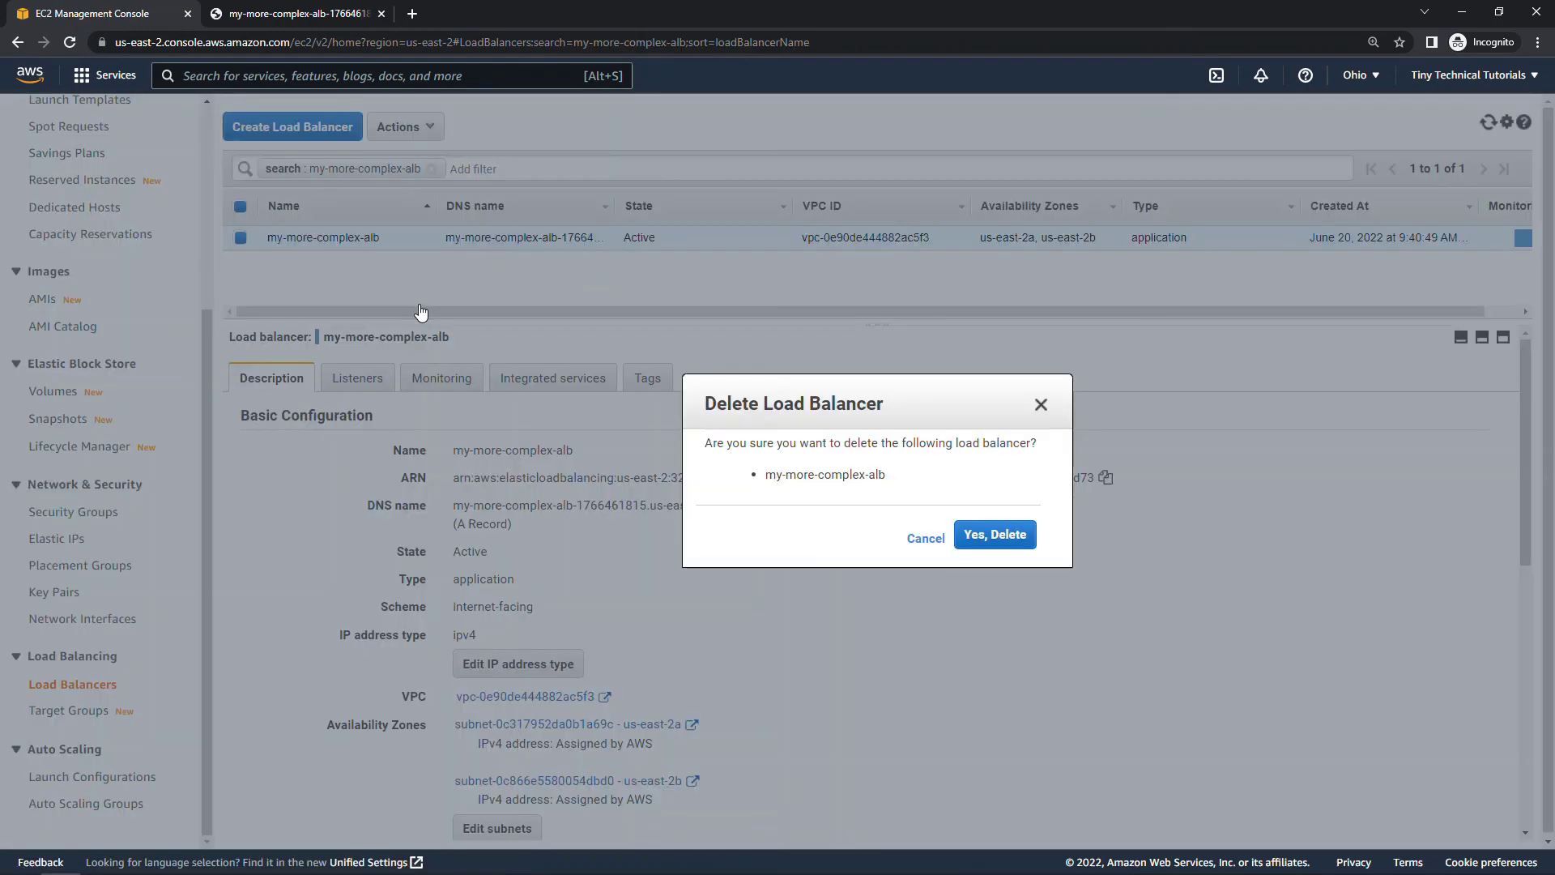
left_click(1009, 540)
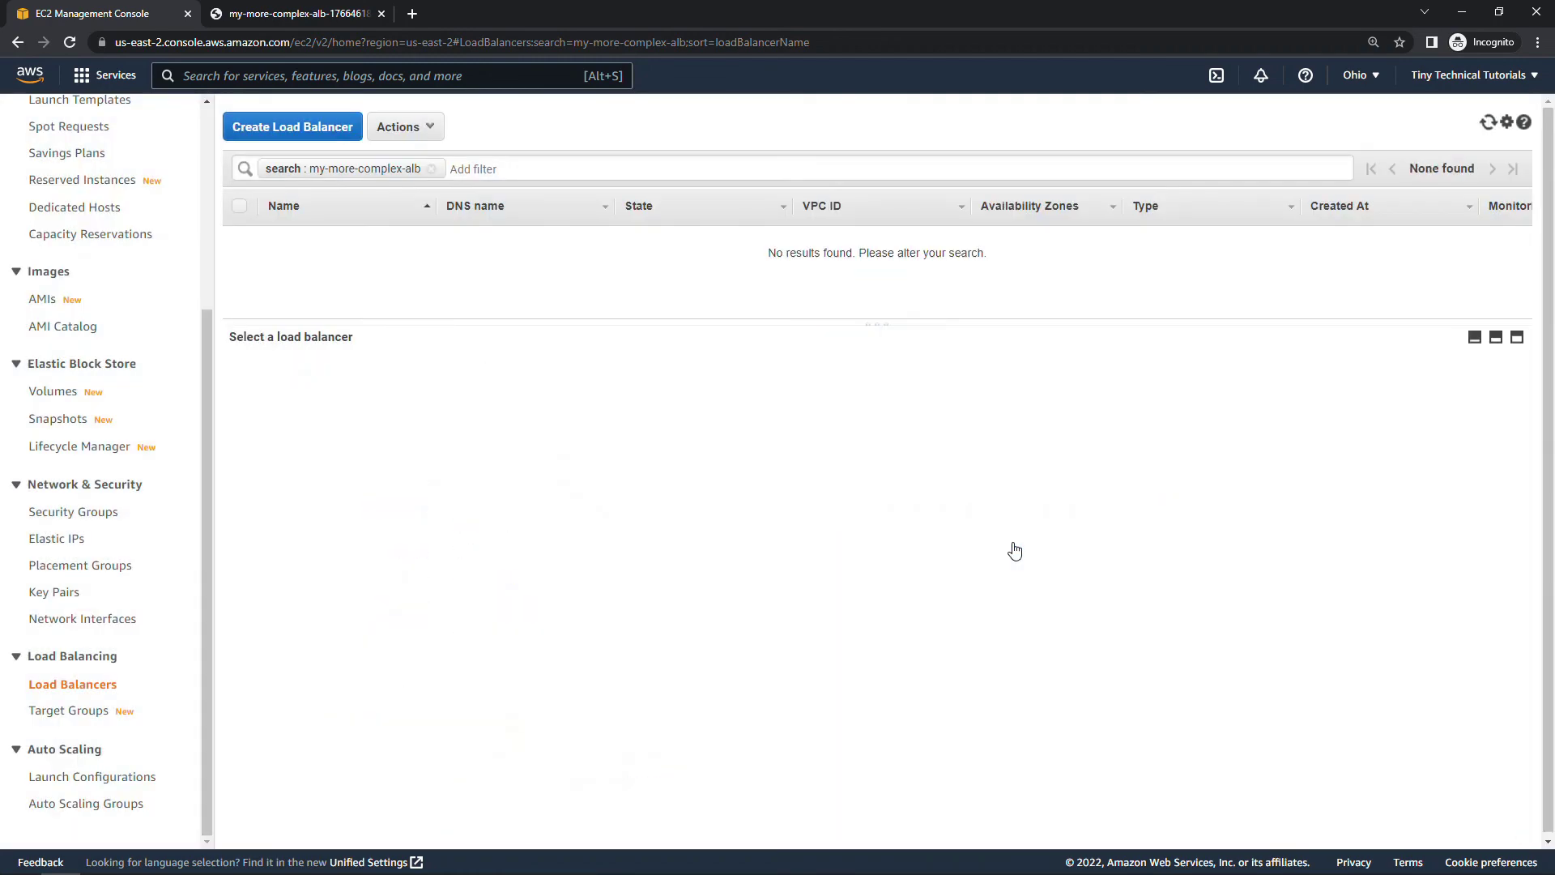
Select target groups tg-1 and tg-2 together and delete both, confirming the deletion
left_click(84, 717)
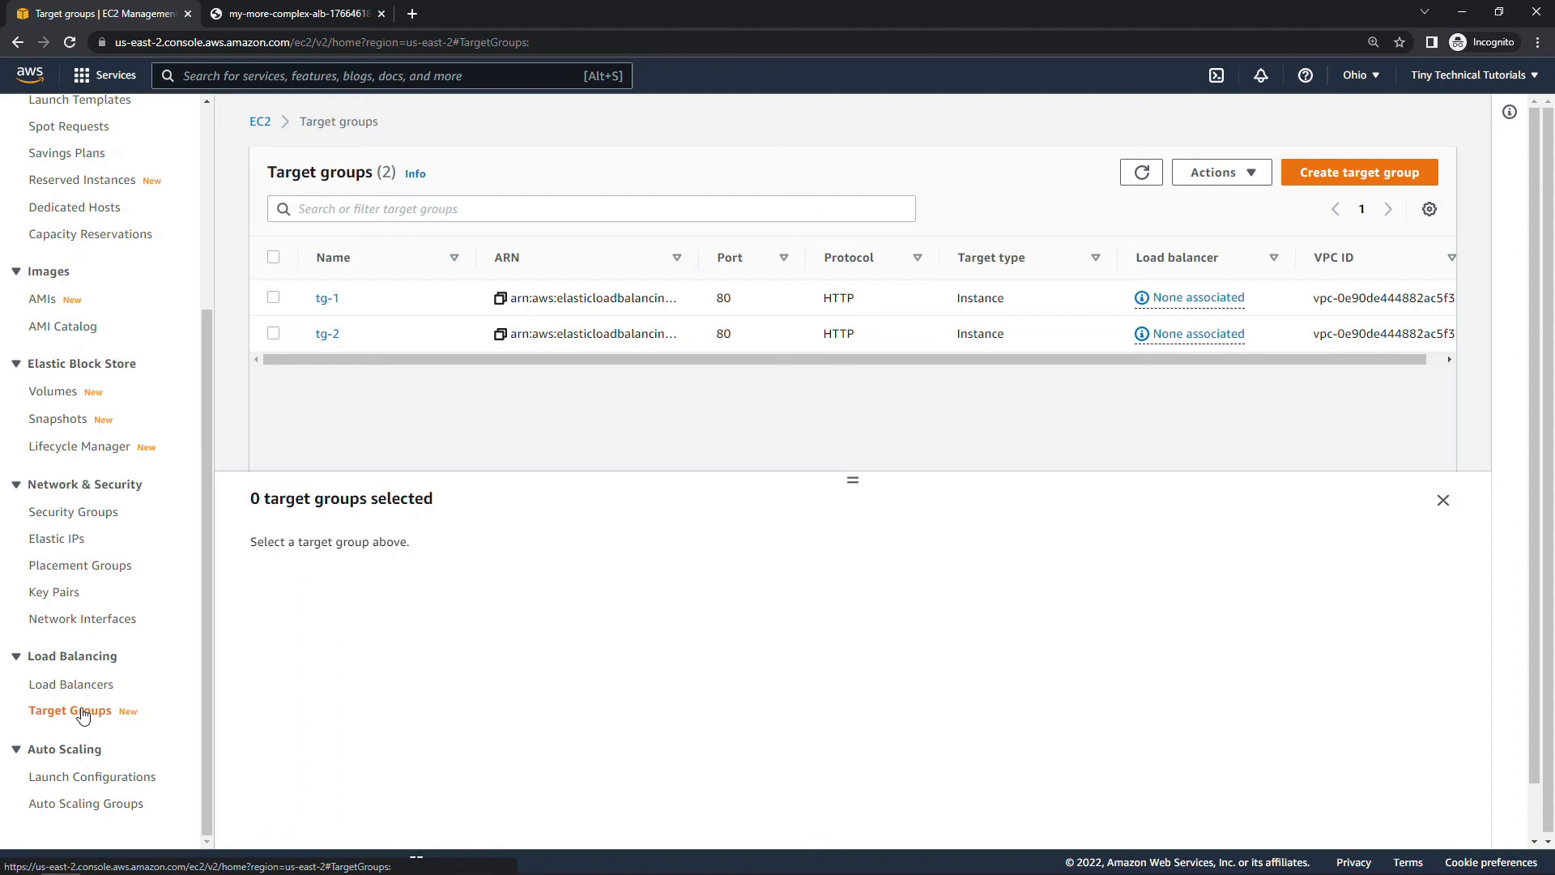
left_click(275, 299)
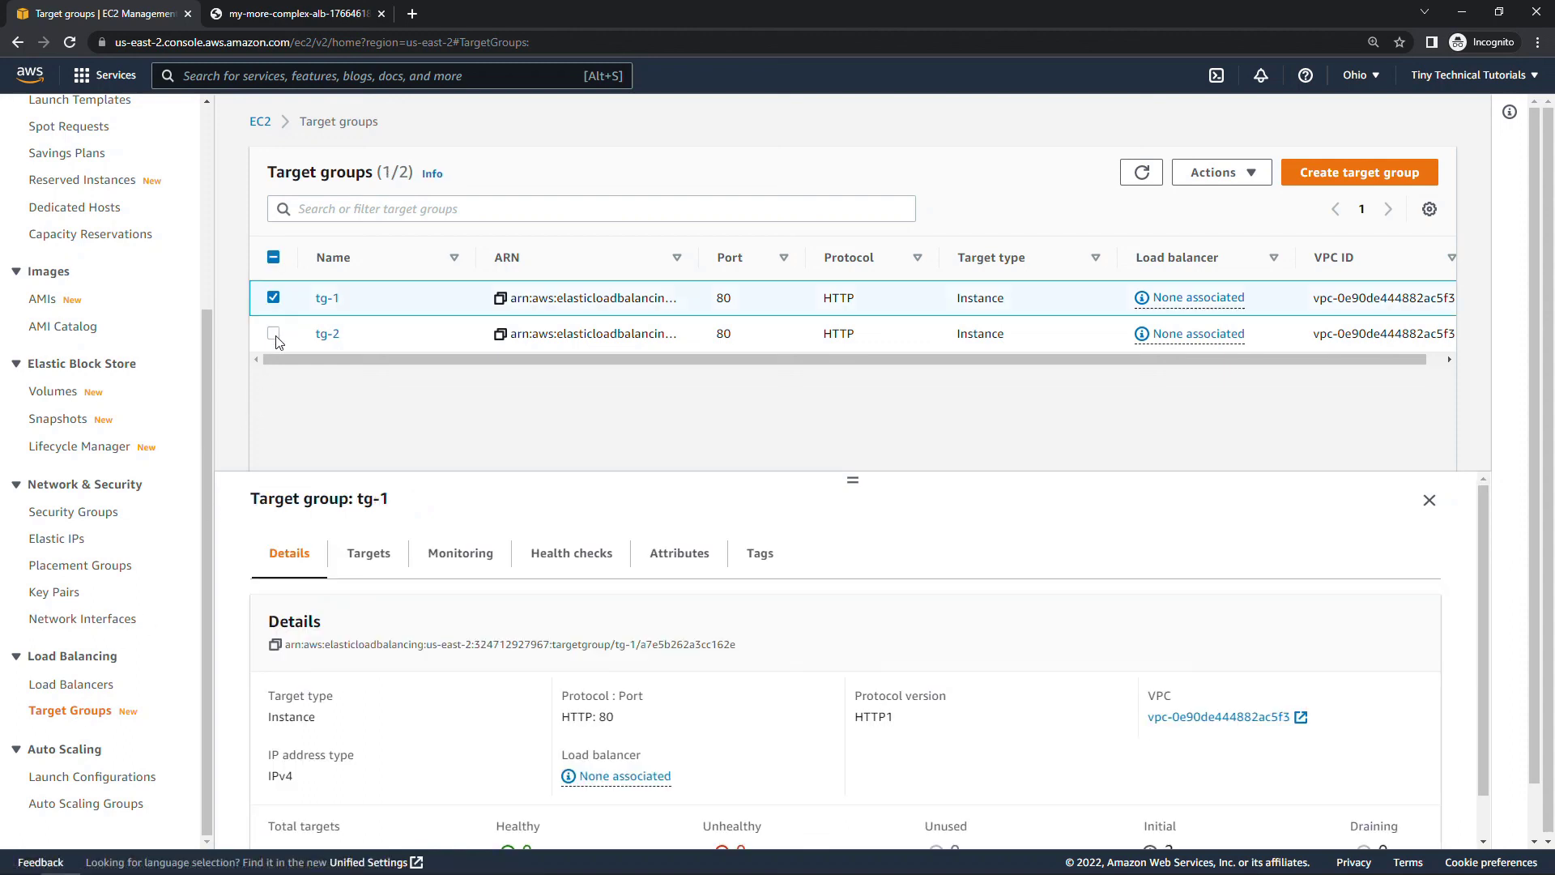
left_click(273, 333)
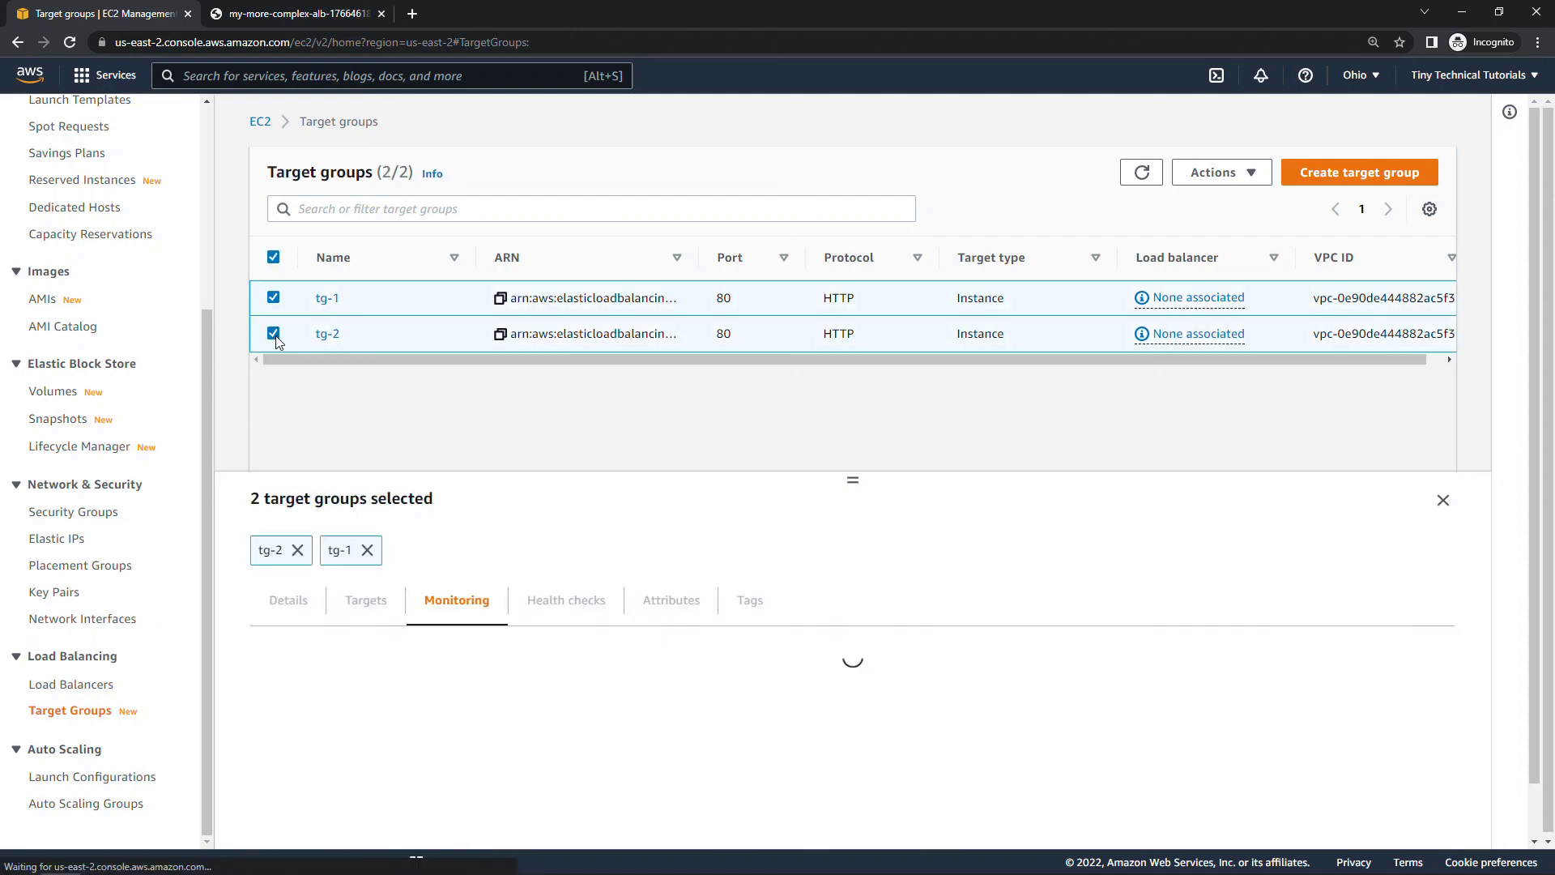
left_click(1198, 179)
left_click(1201, 203)
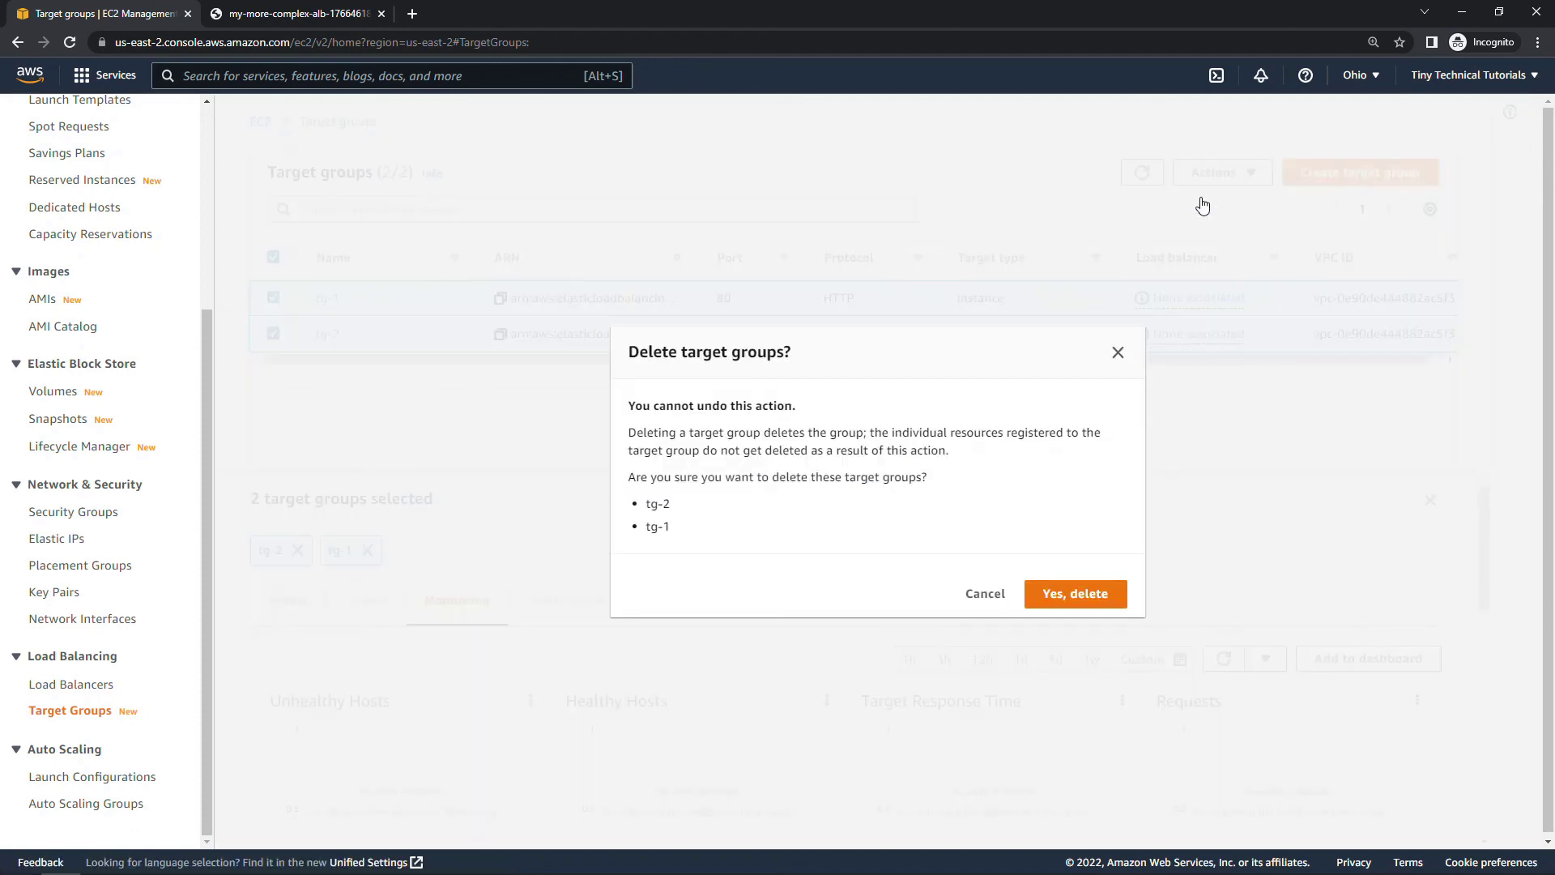
left_click(1083, 600)
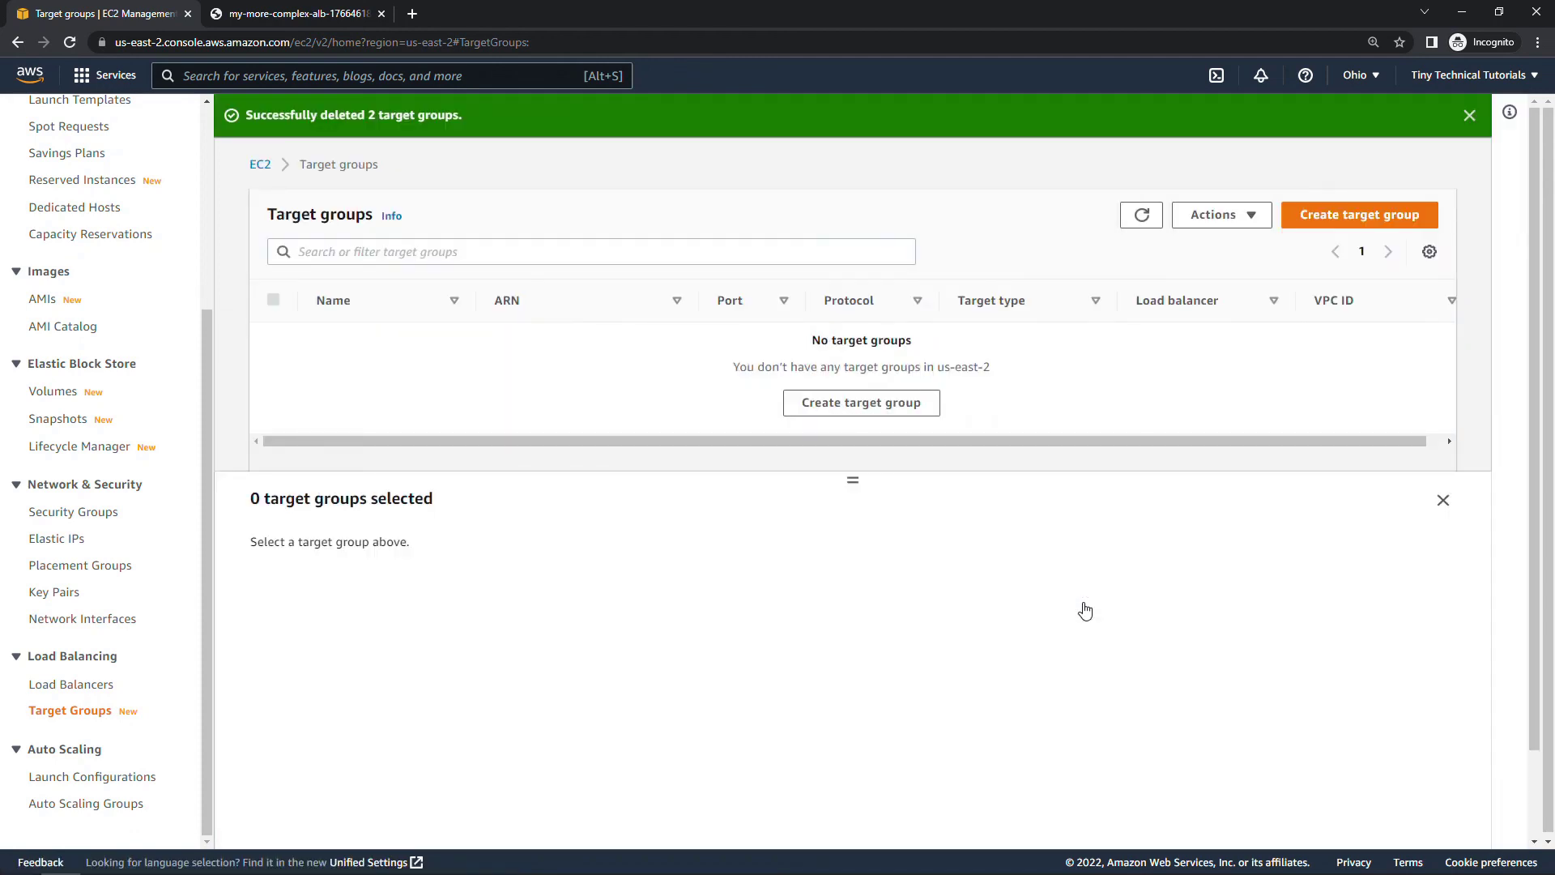
scroll(98, 352, "up", 3)
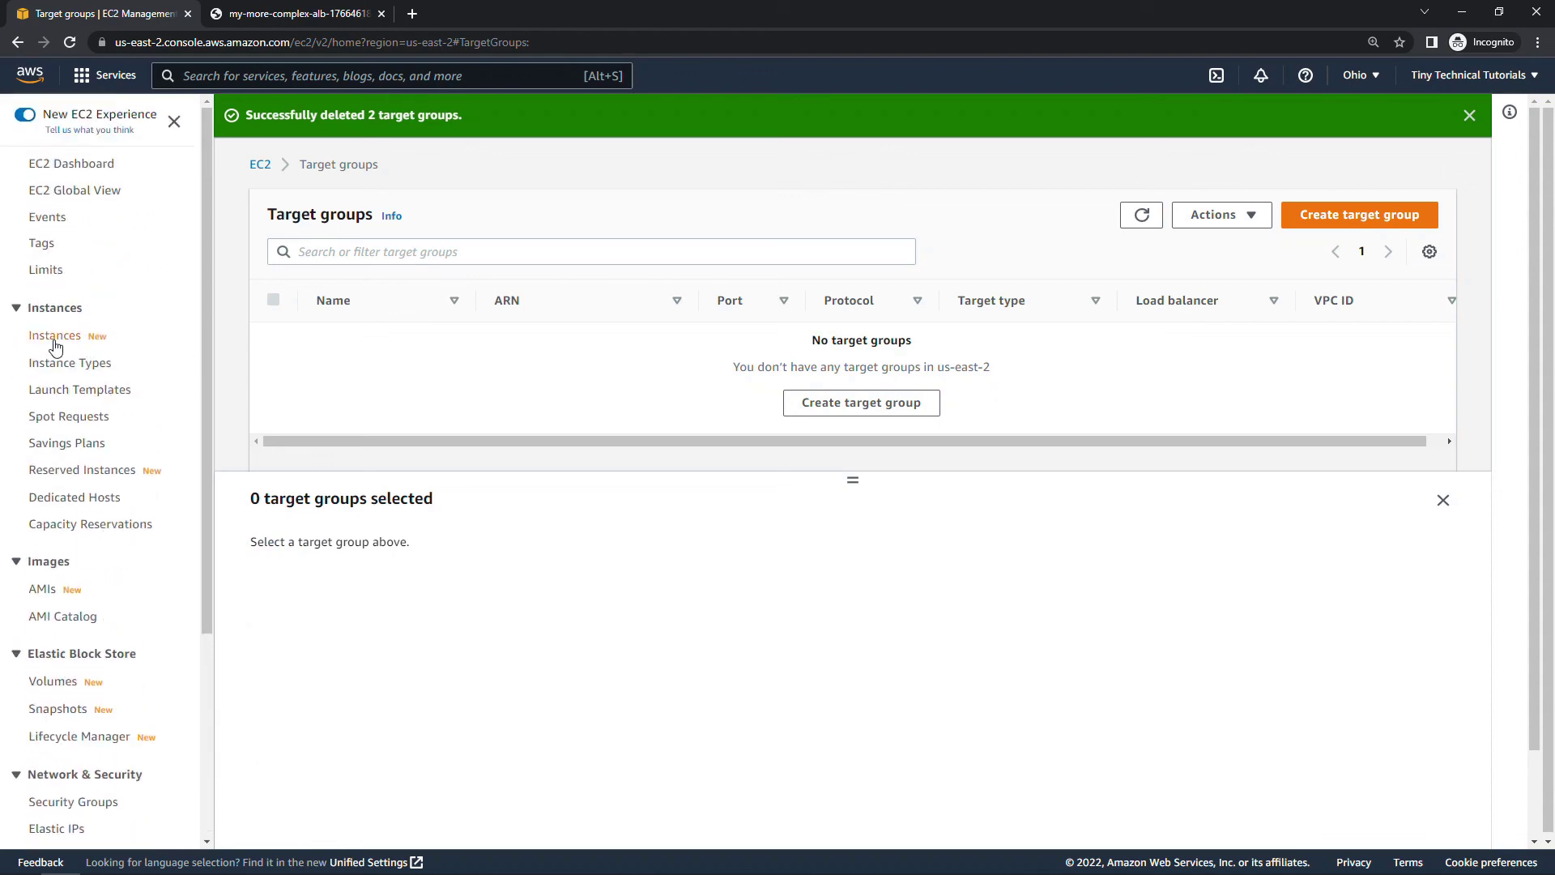
Terminate all four Linux instances from the Instances list and confirm the termination
left_click(48, 337)
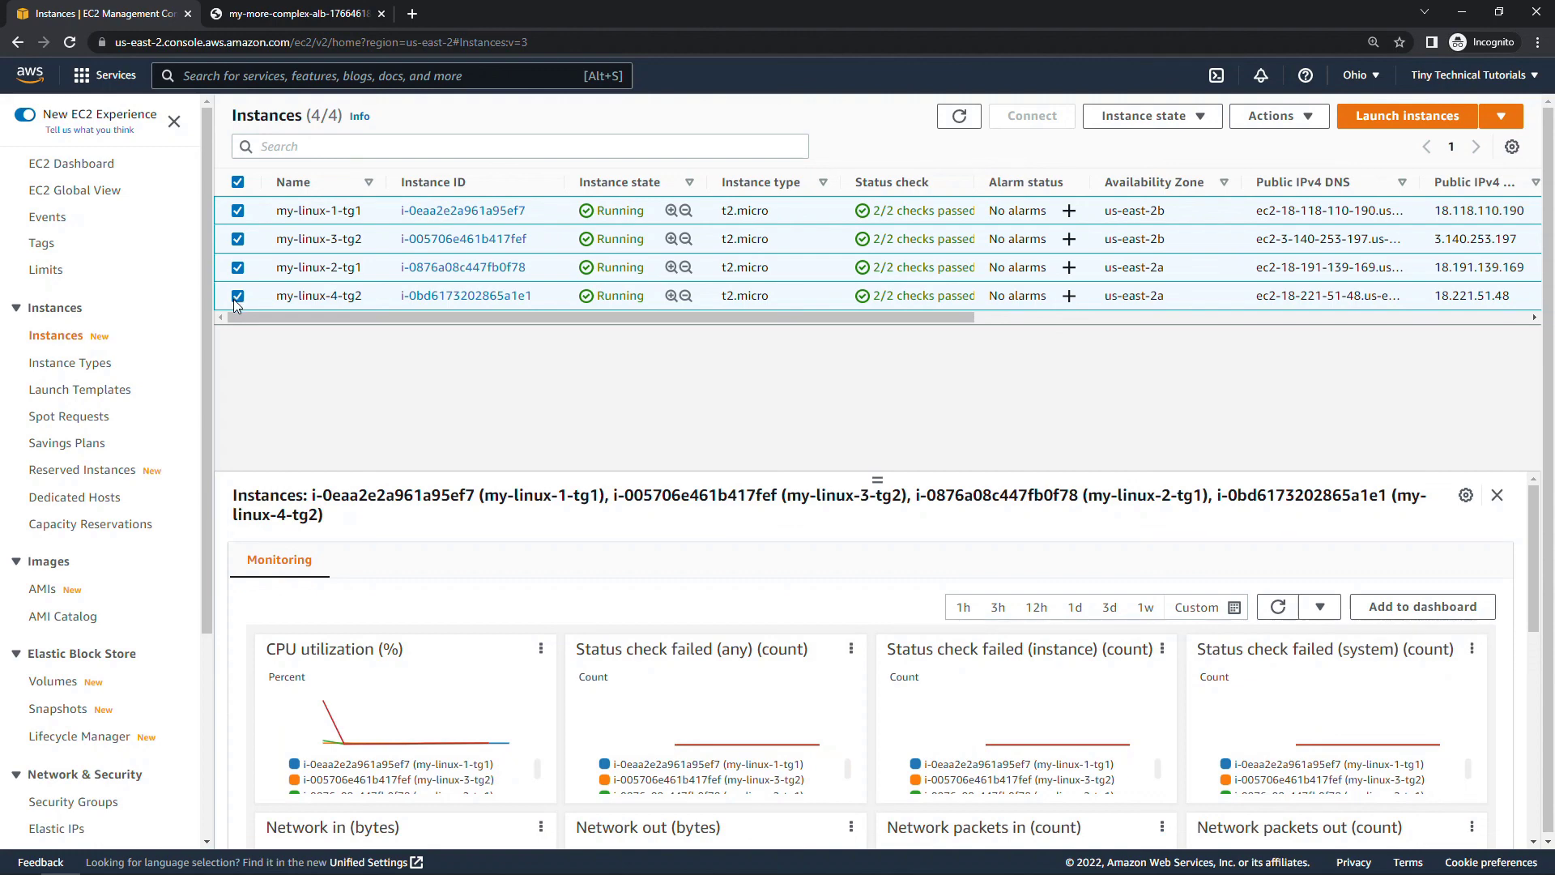
left_click(1113, 122)
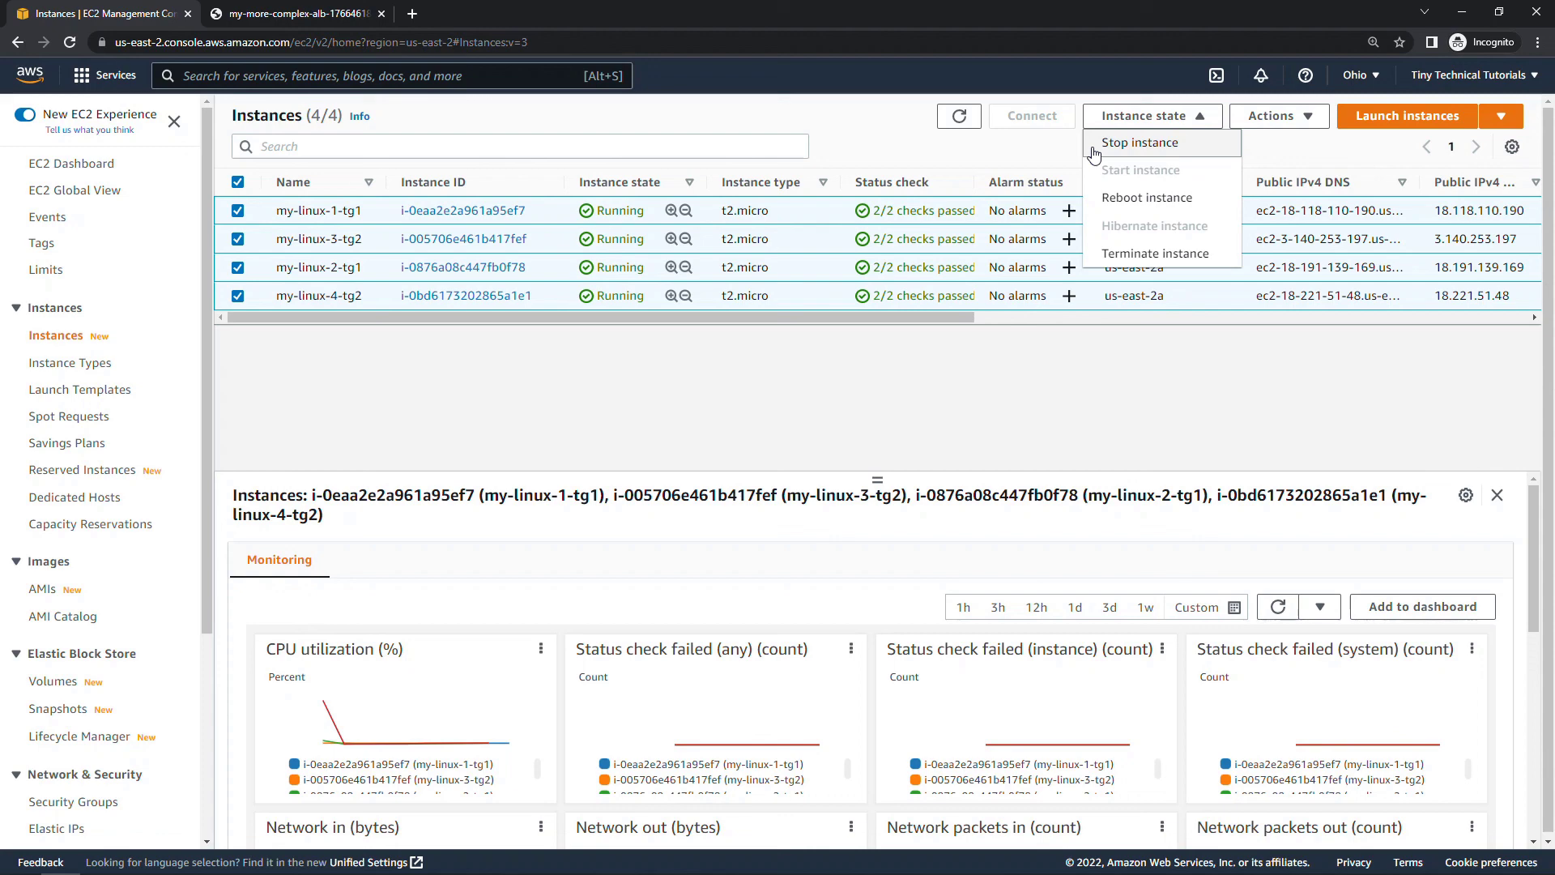
left_click(1098, 253)
left_click(1088, 646)
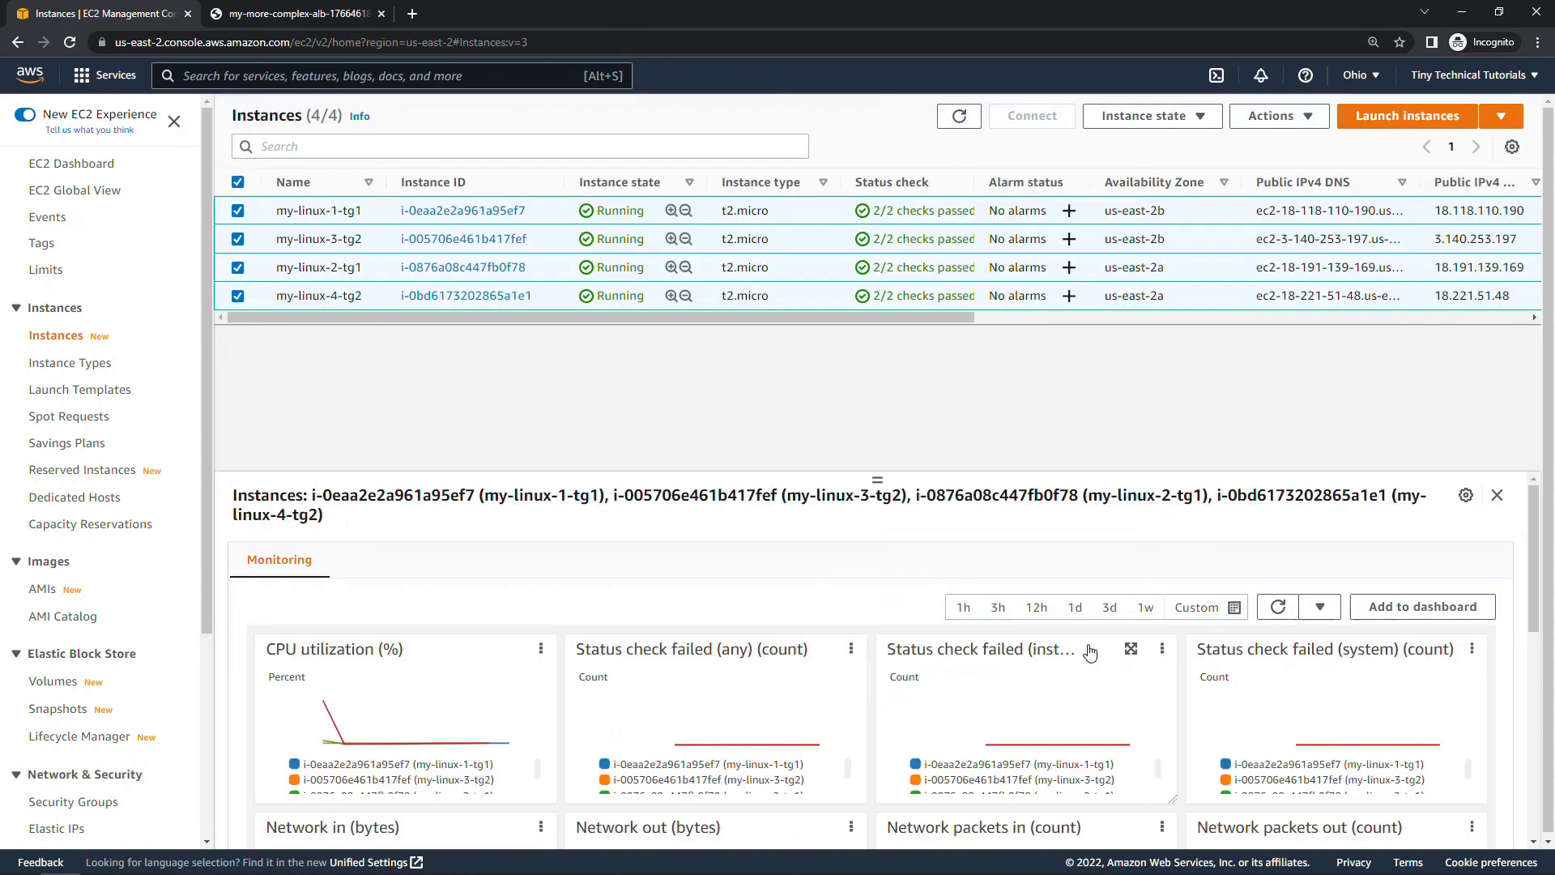